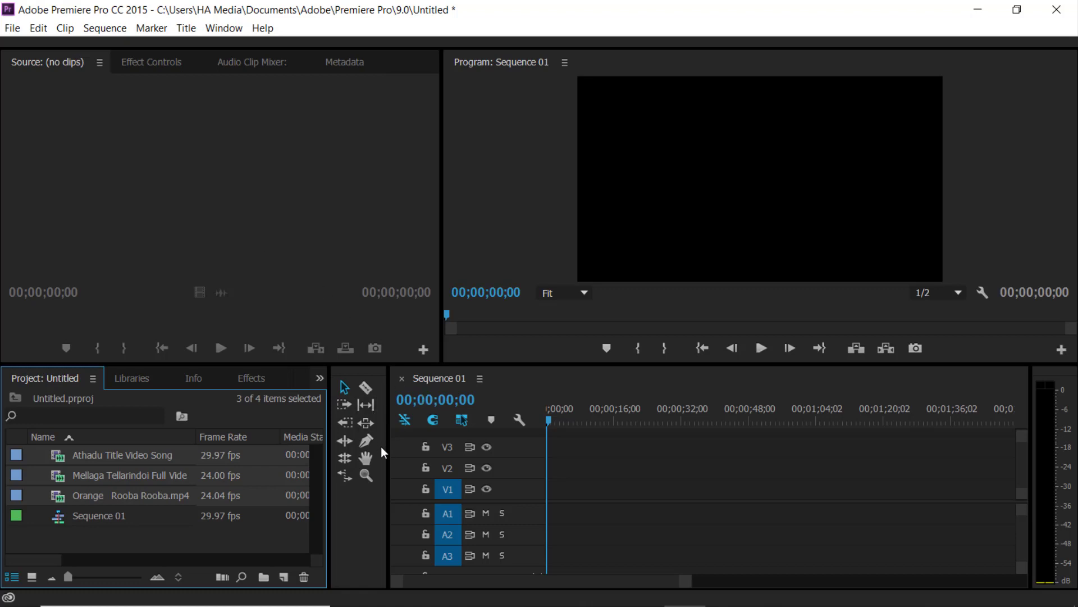
- Widen the Timeline, clear the project selection, and drag Athadu Title Video Song to the start of Sequence 01
left_click_drag(386, 448, 395, 450)
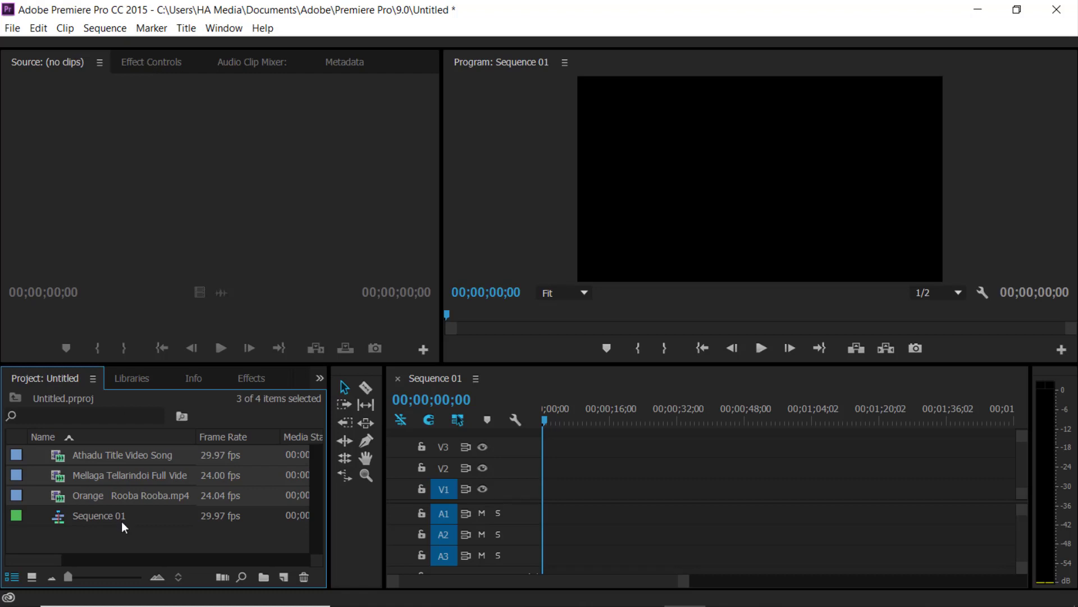
left_click(144, 527)
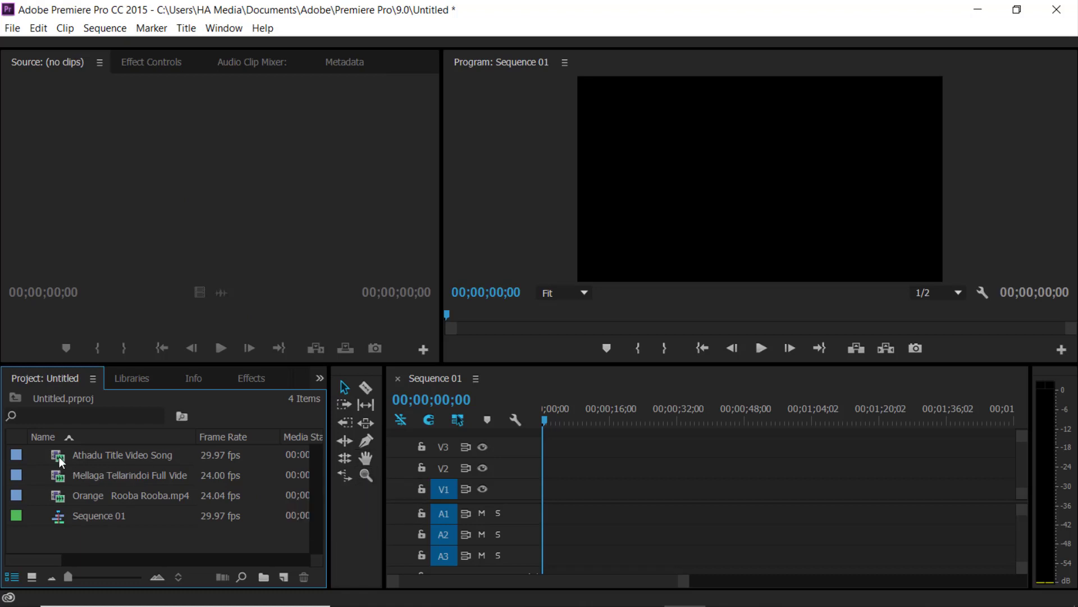
mouse_move(62, 464)
left_mouse_down()
mouse_move(551, 529)
mouse_move(551, 512)
left_mouse_up()
- Keep the clip despite the settings mismatch and view the Program monitor at 100%
left_click(529, 342)
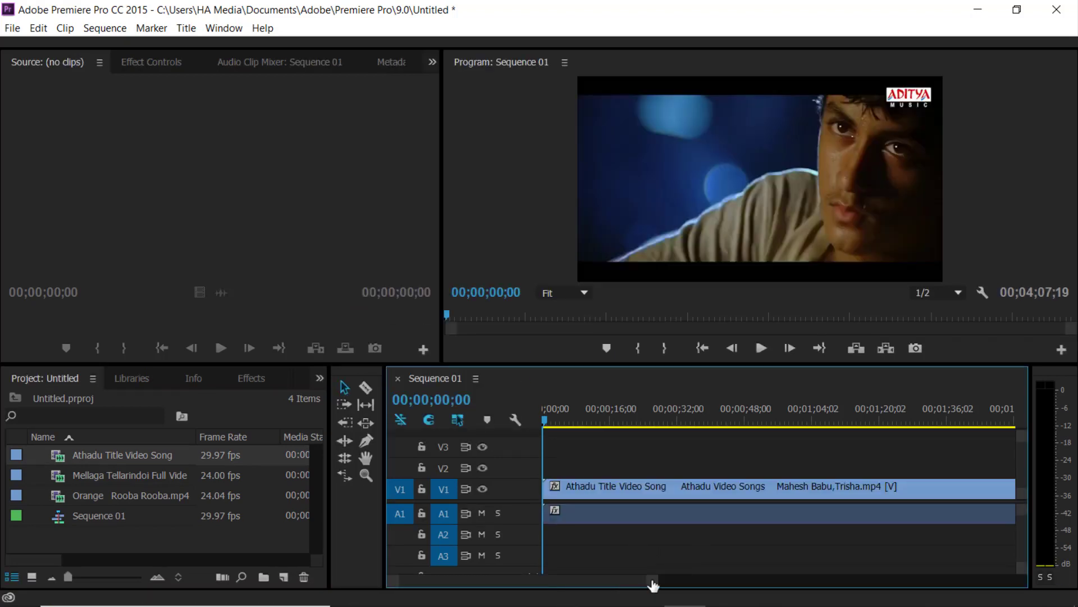
left_click_drag(653, 585, 859, 586)
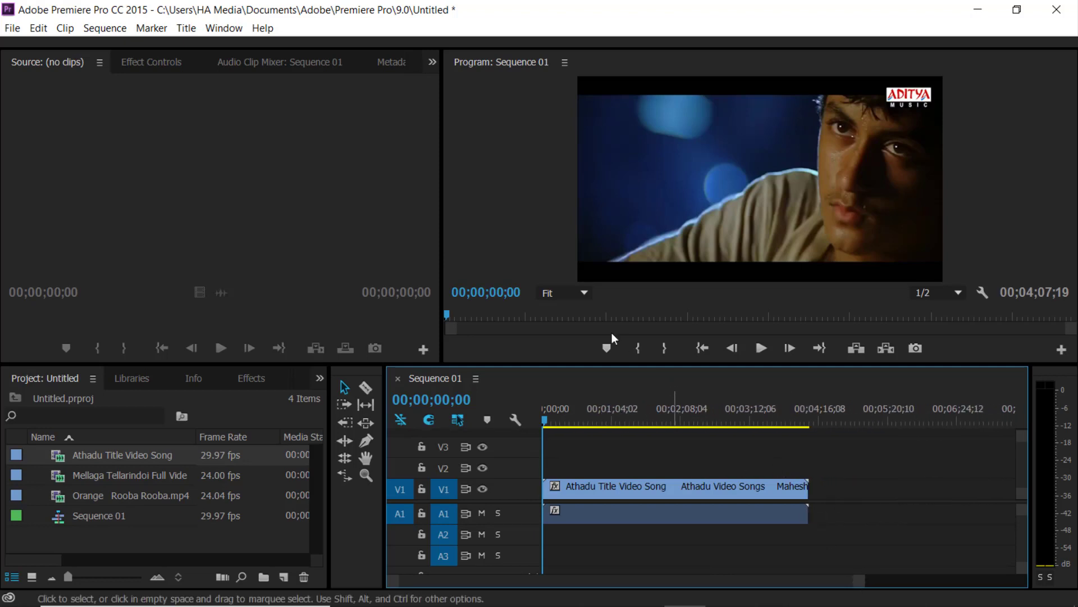
left_click(584, 293)
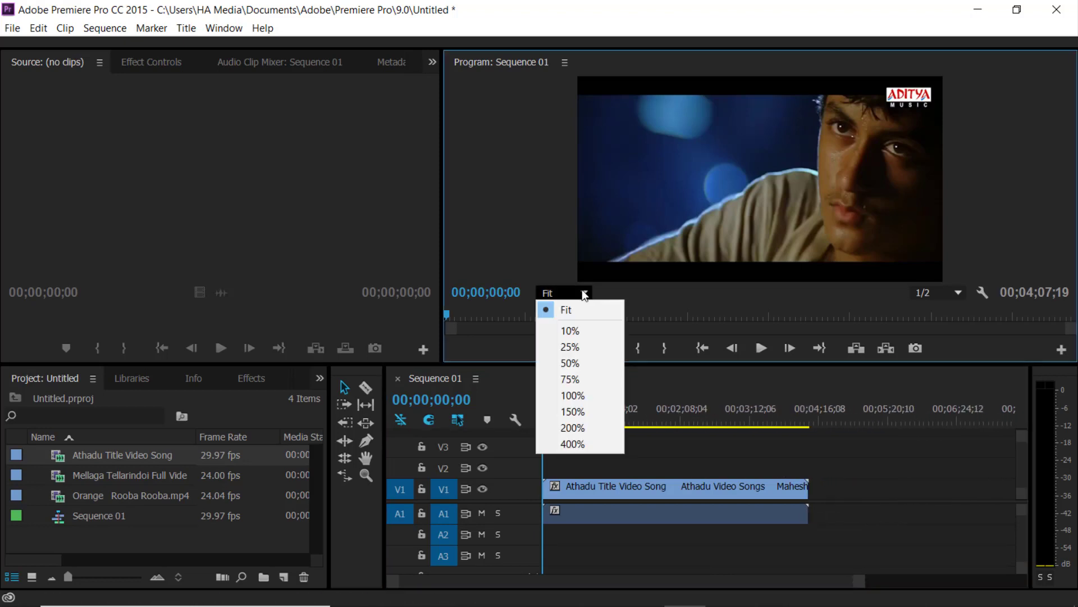
left_click(574, 395)
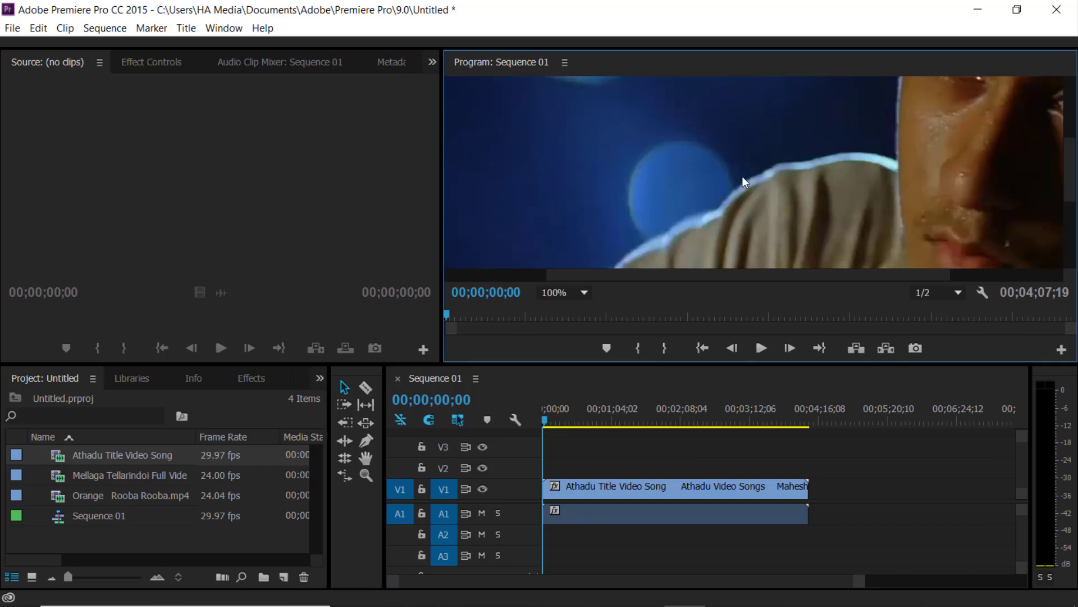
- Pan the magnified frame with the Hand tool across the face, background, cloth and lips
left_click(365, 458)
mouse_move(703, 132)
left_mouse_down()
mouse_move(984, 120)
mouse_move(749, 212)
left_mouse_up()
mouse_move(631, 238)
left_mouse_down()
mouse_move(814, 208)
mouse_move(770, 150)
mouse_move(636, 193)
mouse_move(621, 144)
mouse_move(679, 144)
mouse_move(663, 150)
mouse_move(646, 96)
left_mouse_up()
left_click_drag(622, 197, 657, 141)
mouse_move(662, 210)
left_mouse_down()
mouse_move(661, 148)
mouse_move(719, 159)
mouse_move(758, 241)
mouse_move(710, 228)
mouse_move(688, 133)
mouse_move(667, 104)
left_mouse_up()
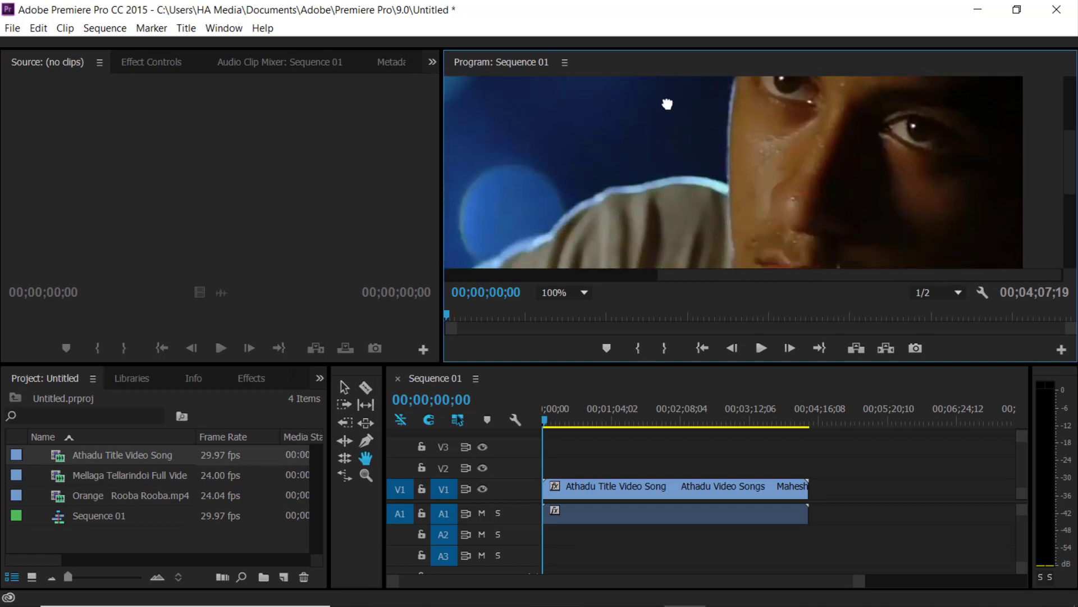
mouse_move(668, 157)
left_mouse_down()
mouse_move(662, 113)
mouse_move(651, 113)
left_mouse_up()
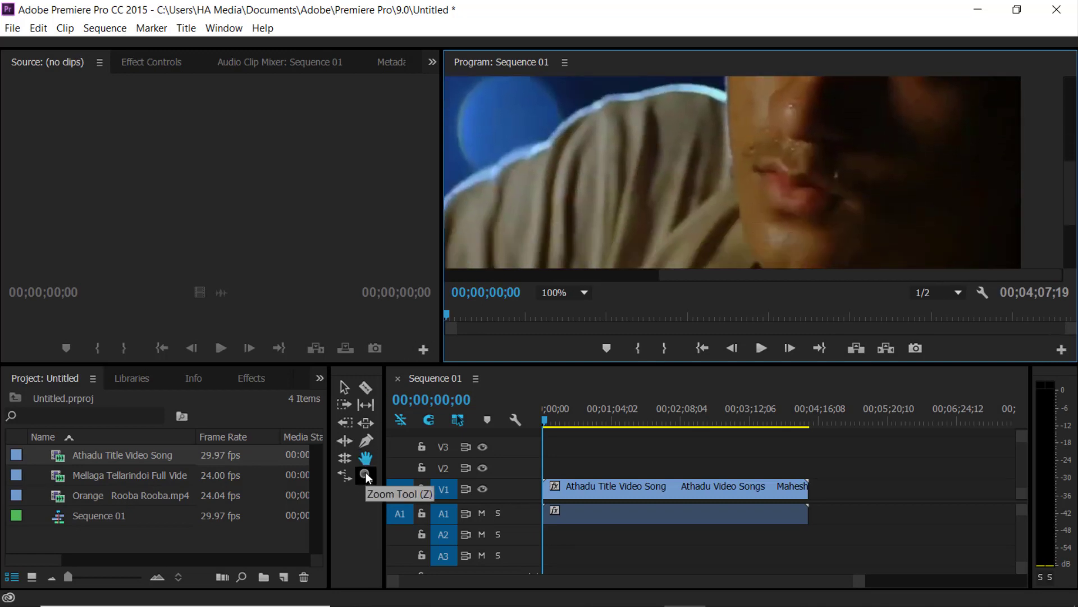
- Zoom the timeline into the clip's later section and set the Program monitor back to Fit
left_click(366, 476)
left_click_drag(843, 460, 743, 529)
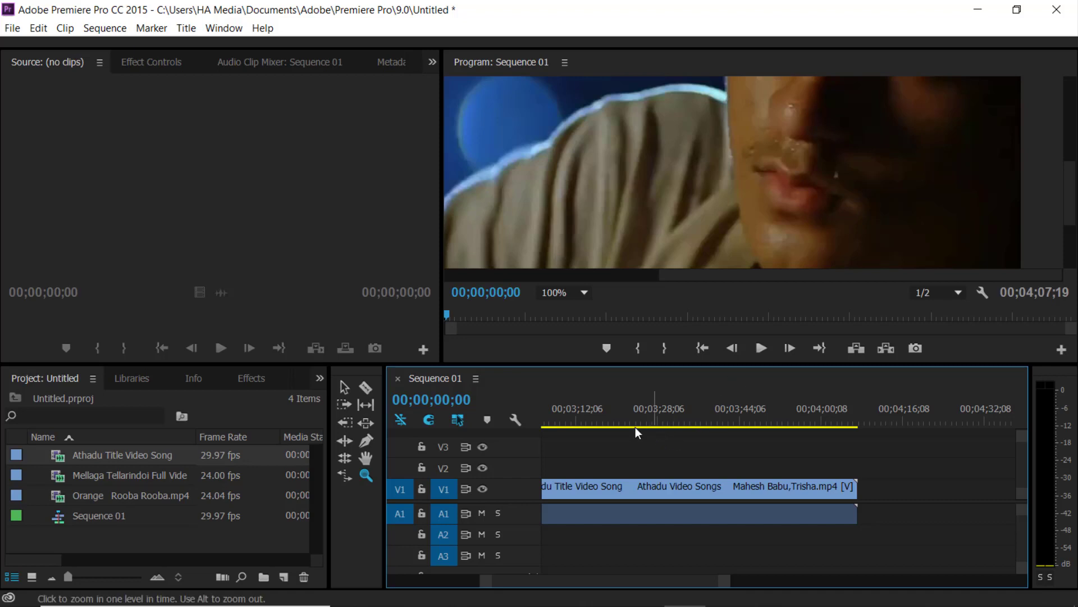
left_click(583, 291)
left_click(575, 310)
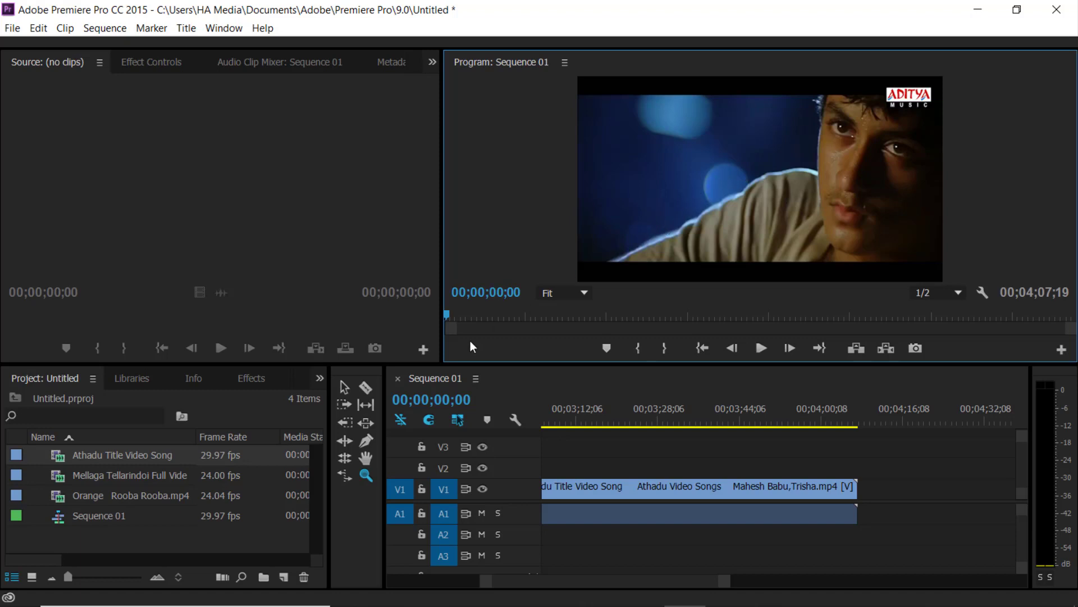
- Switch to the Selection tool, narrow the Tools panel to one column, and show Effect Controls
left_click(364, 474)
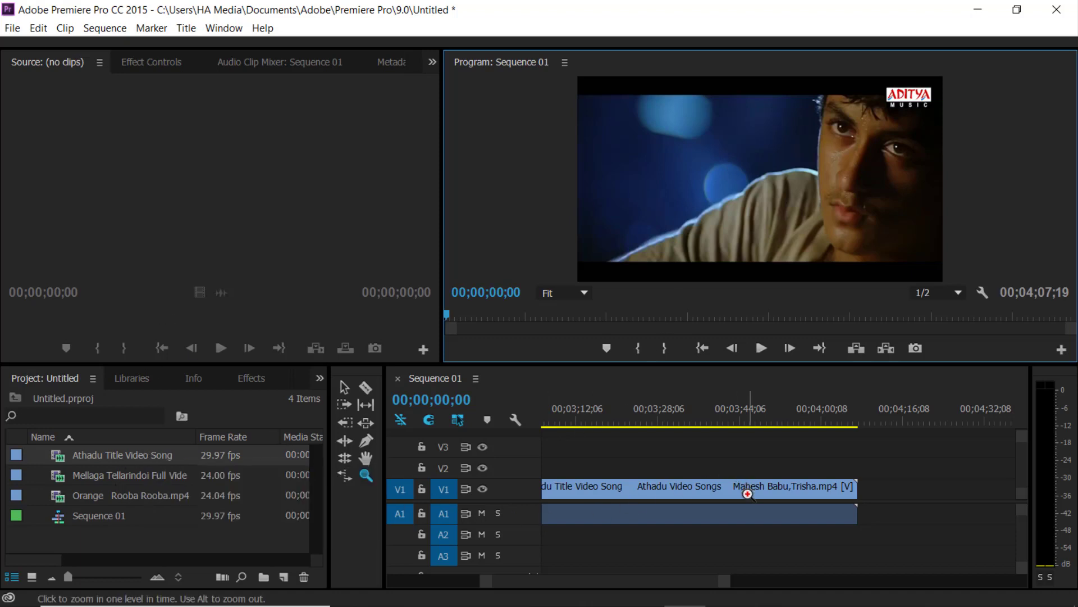
left_click(344, 387)
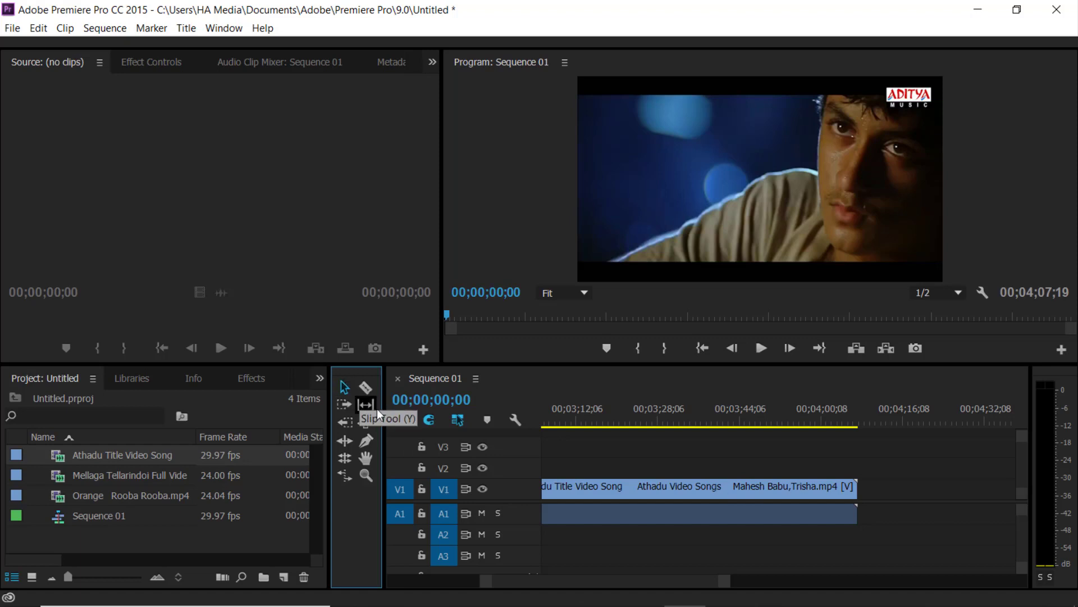
left_click_drag(384, 415, 359, 426)
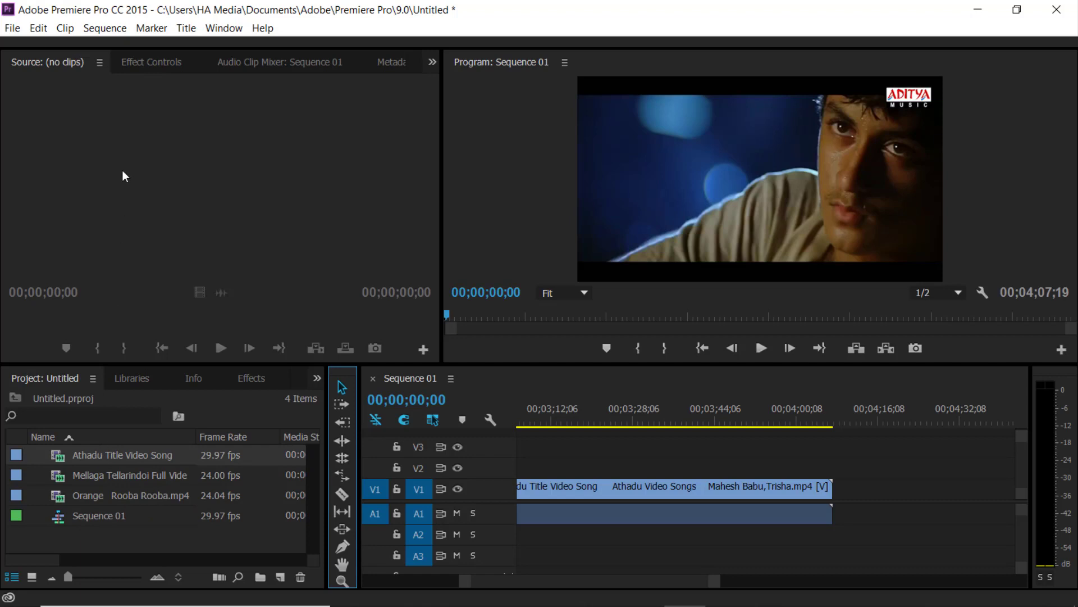
left_click(136, 62)
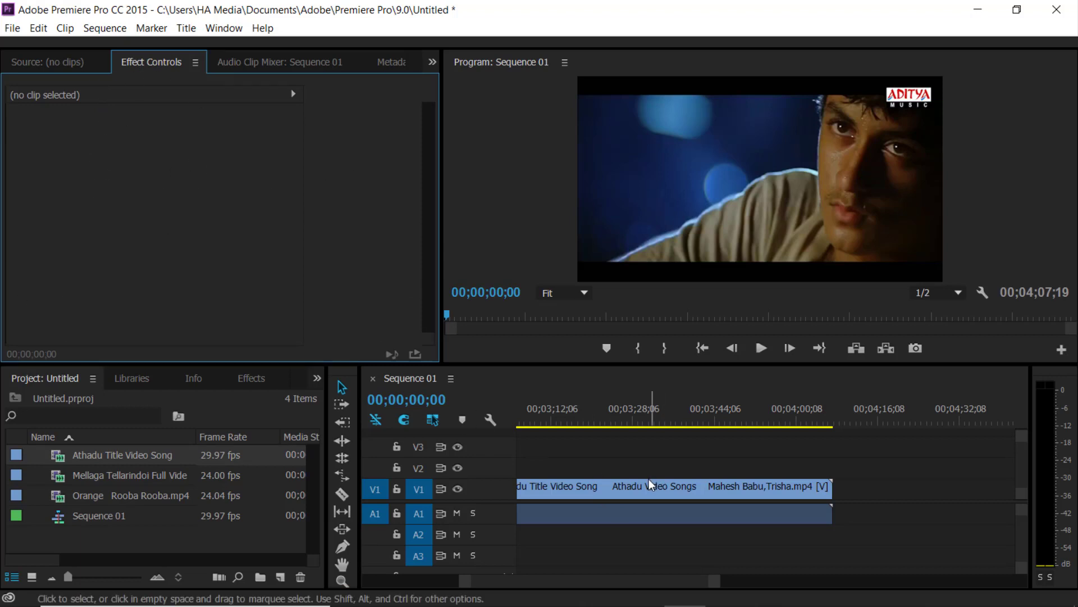
- Select the song clip on V1, scrub through it, and return the playhead to 00;00;00;00
left_click(638, 488)
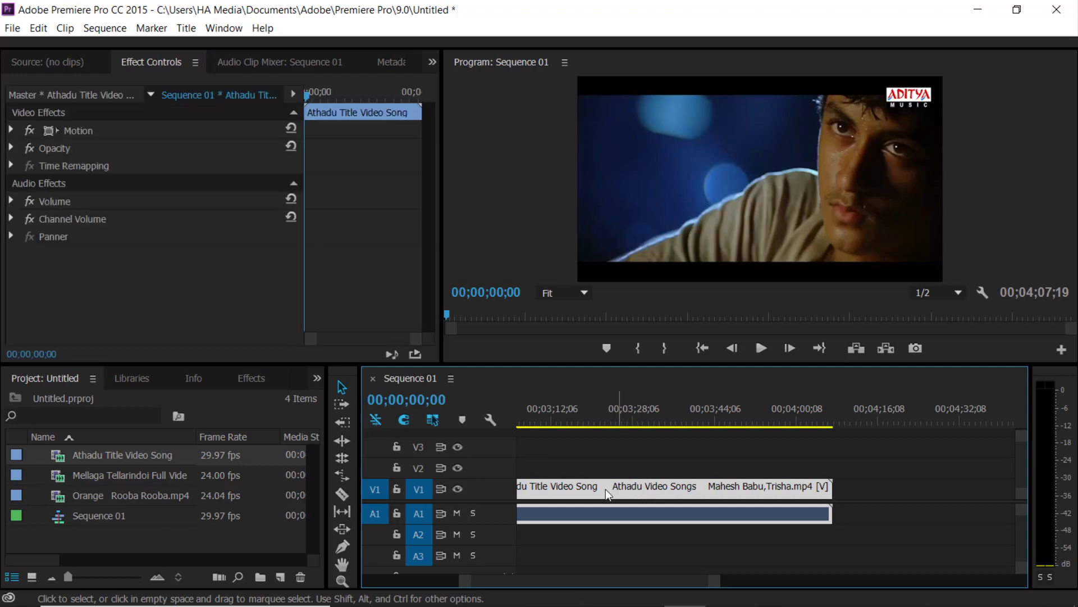
mouse_move(633, 486)
left_mouse_down()
mouse_move(752, 493)
mouse_move(633, 489)
left_mouse_up()
left_click_drag(587, 418, 422, 427)
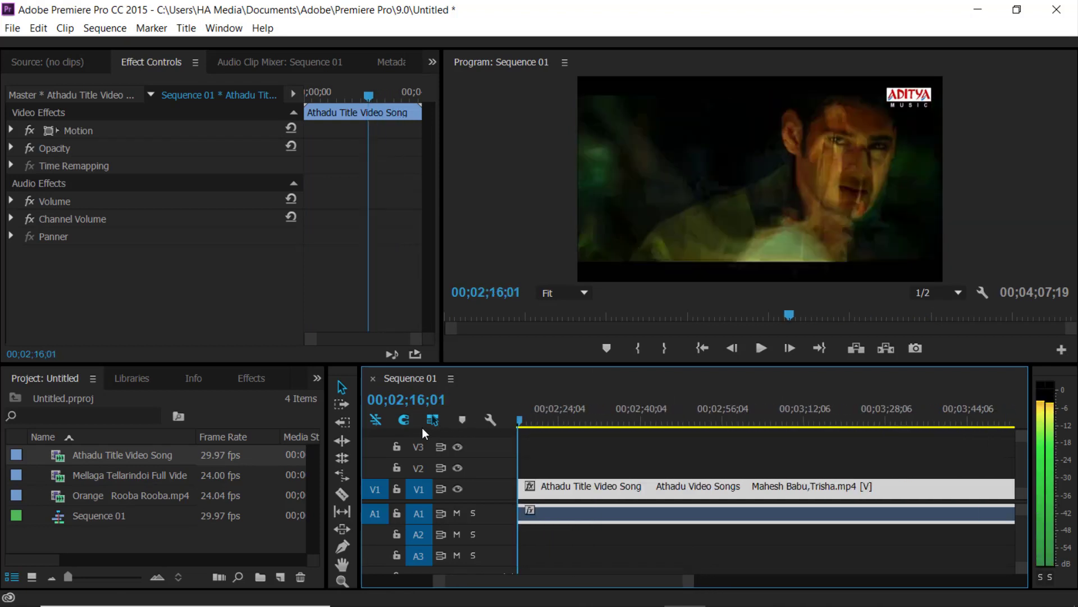
left_click_drag(674, 587, 822, 586)
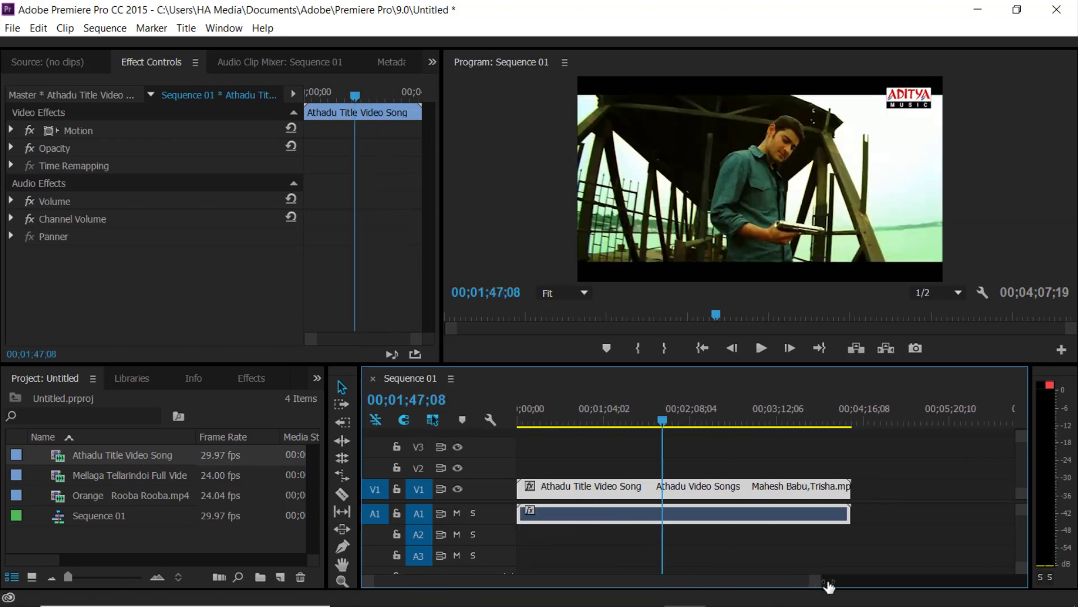
left_click_drag(660, 427, 468, 421)
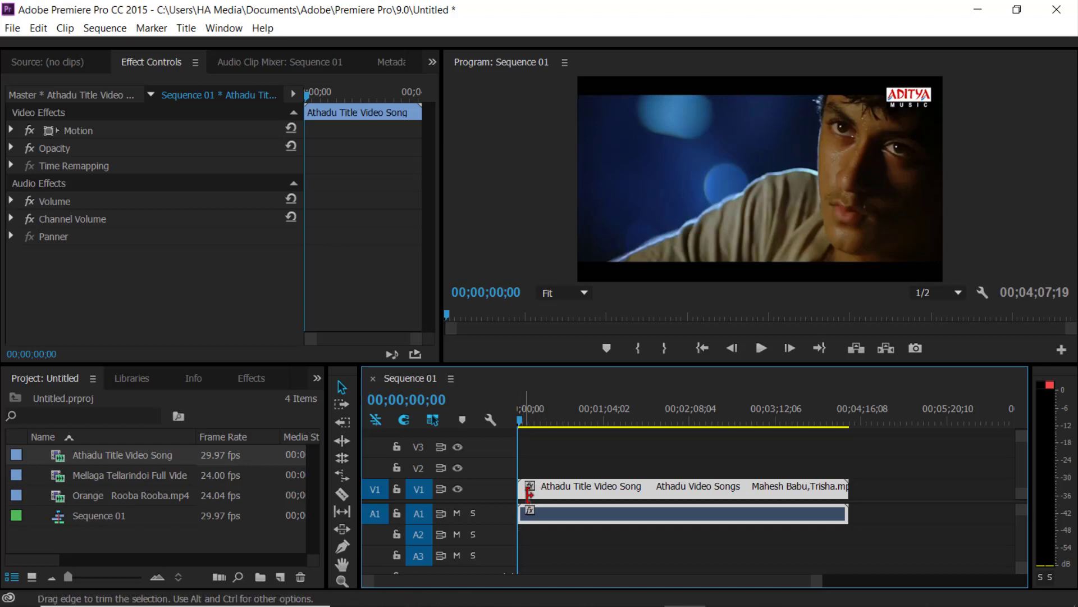
- Open and dismiss the clip's fx badge menu, then reselect the clip to list its effects
left_click(531, 490)
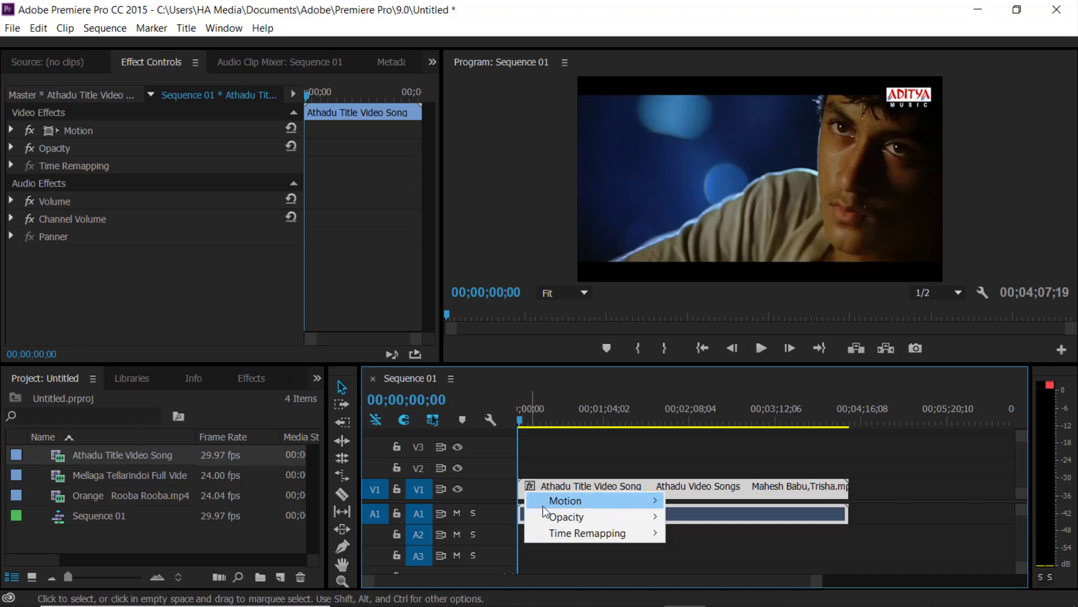
mouse_move(603, 507)
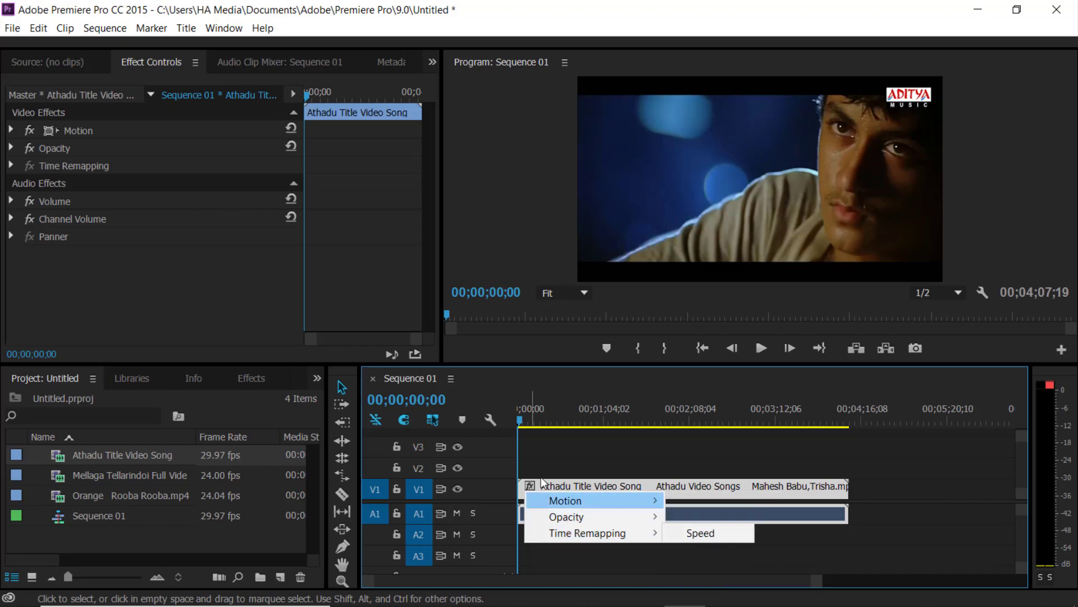
left_click(545, 458)
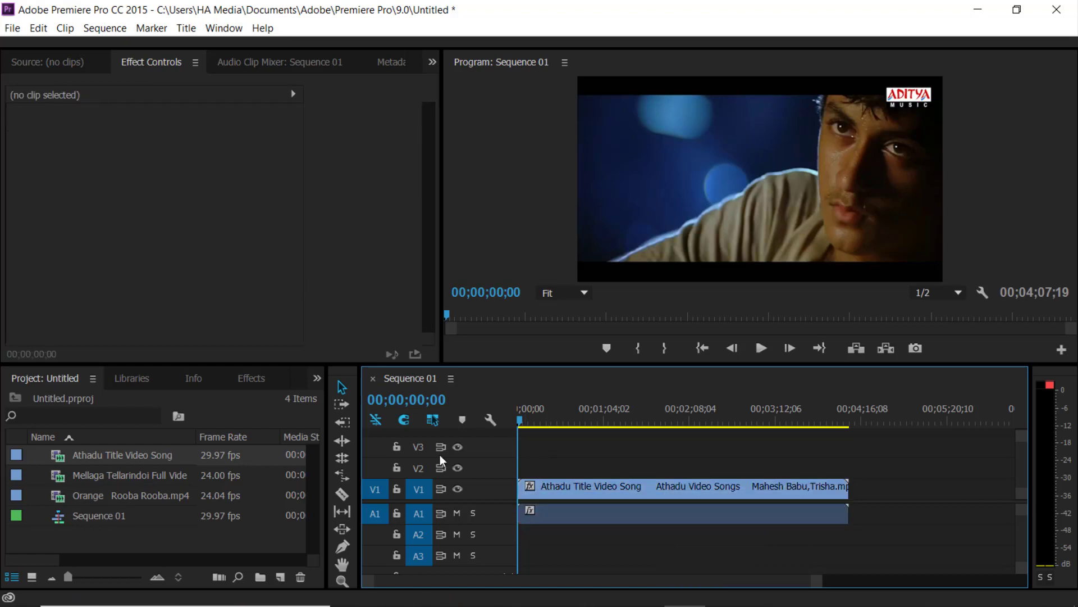
left_click(580, 496)
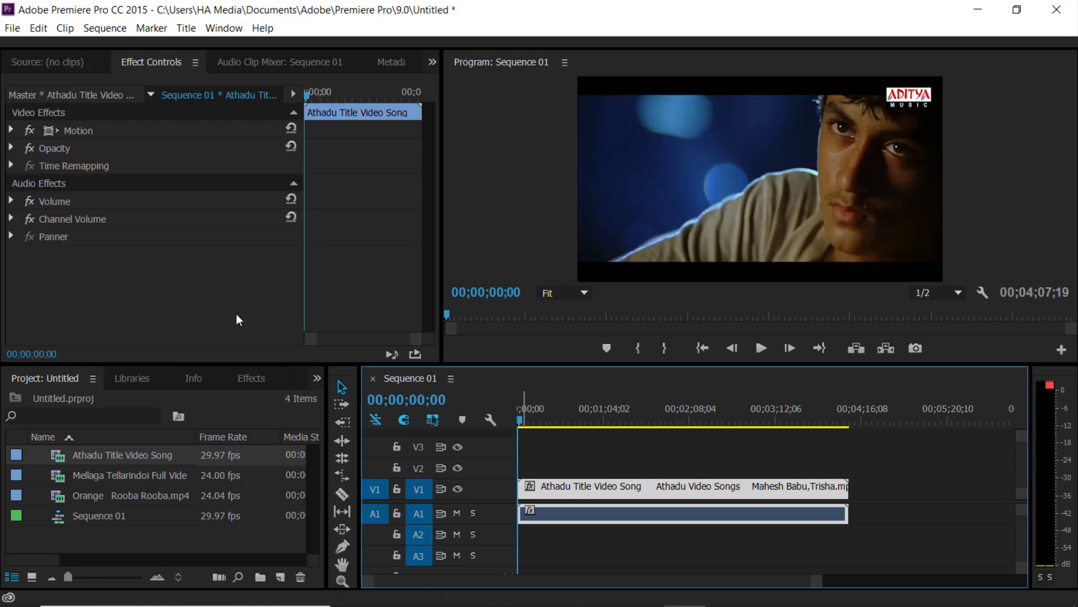
- Expand the Motion effect in Effect Controls and briefly expand the Scale Width property
left_click(12, 129)
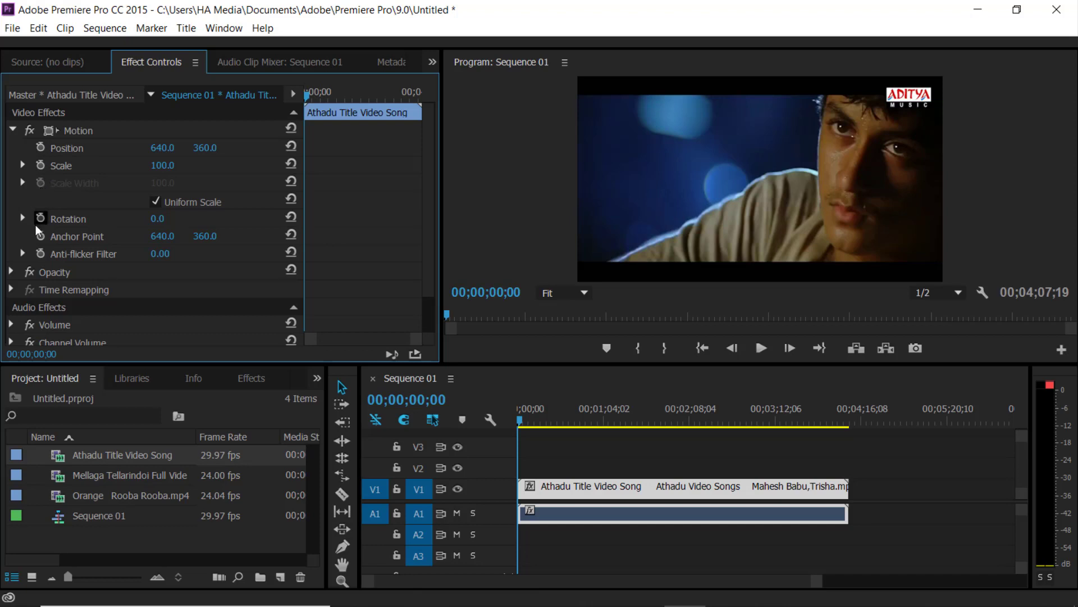
left_click(23, 182)
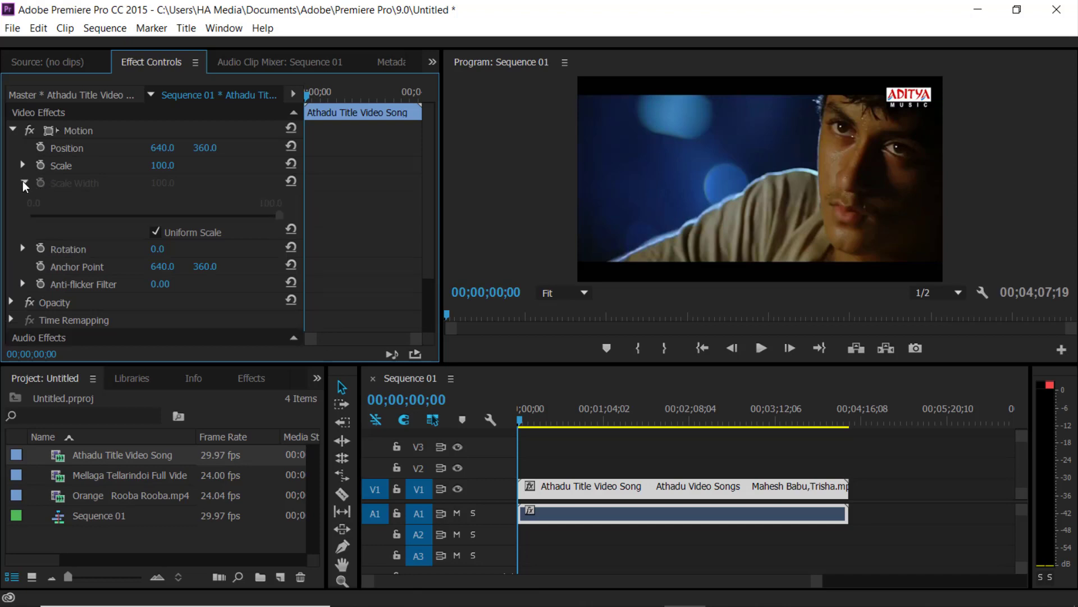
left_click(23, 182)
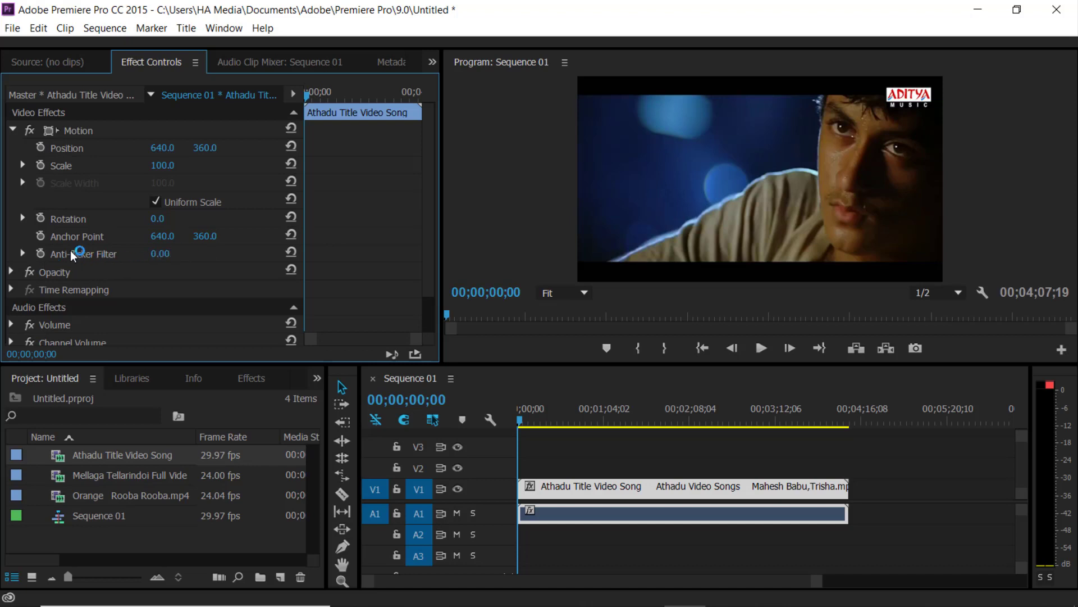
- Enlarge the video by dragging its left transform handle, then reset Motion to Scale 100
left_click(59, 129)
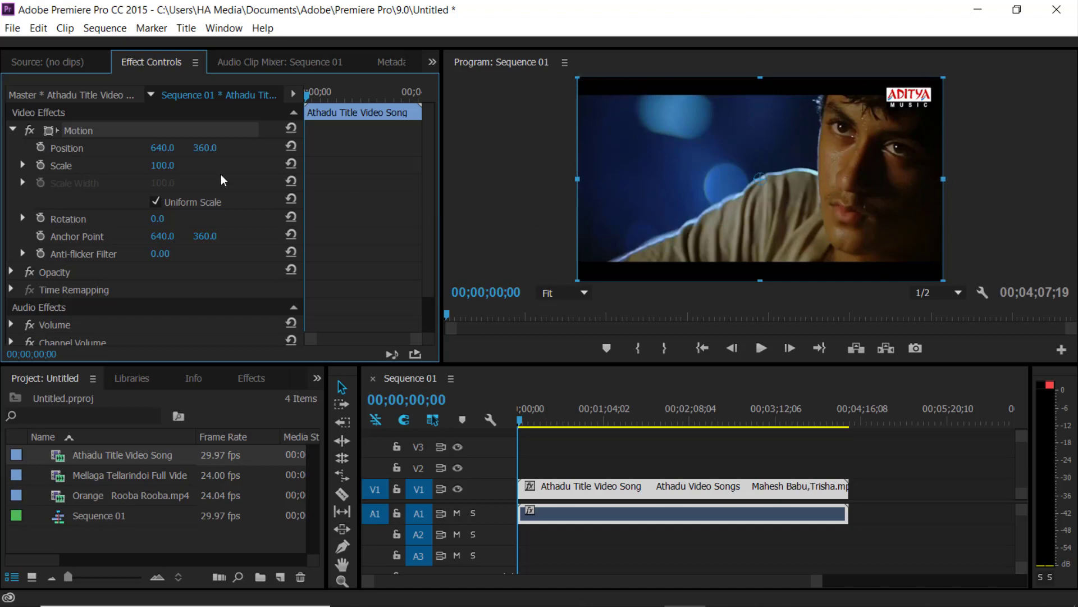
left_click(109, 155)
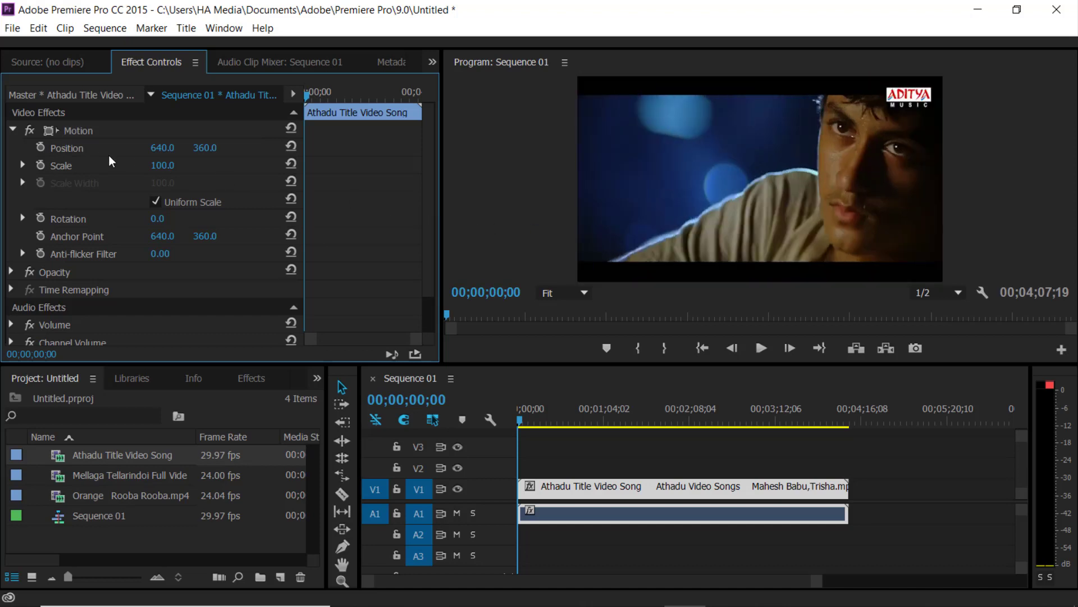
left_click(704, 170)
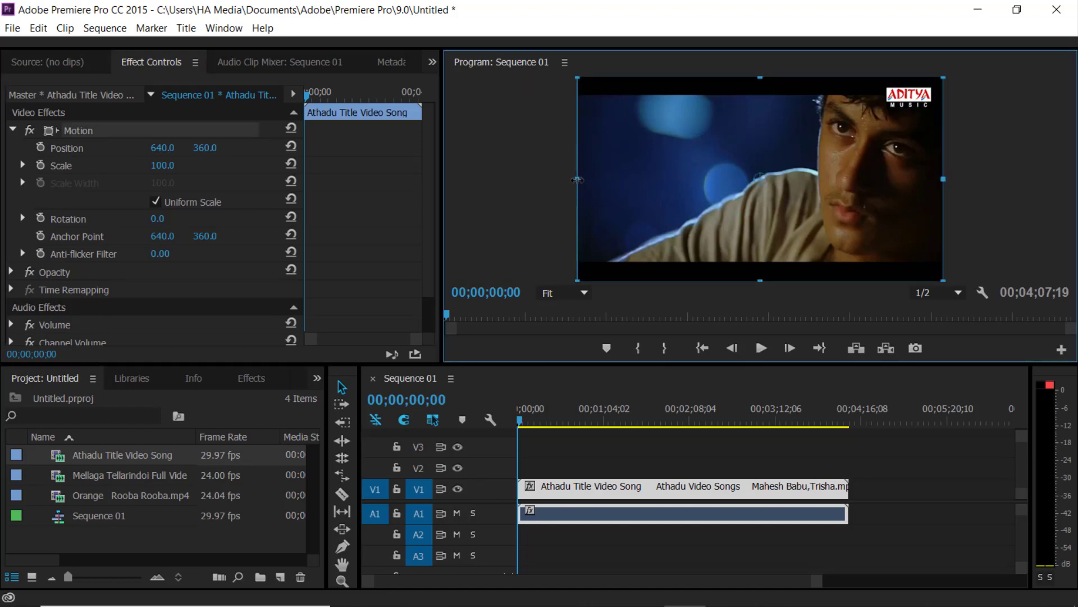
mouse_move(577, 180)
left_mouse_down()
mouse_move(445, 201)
mouse_move(576, 185)
left_mouse_up()
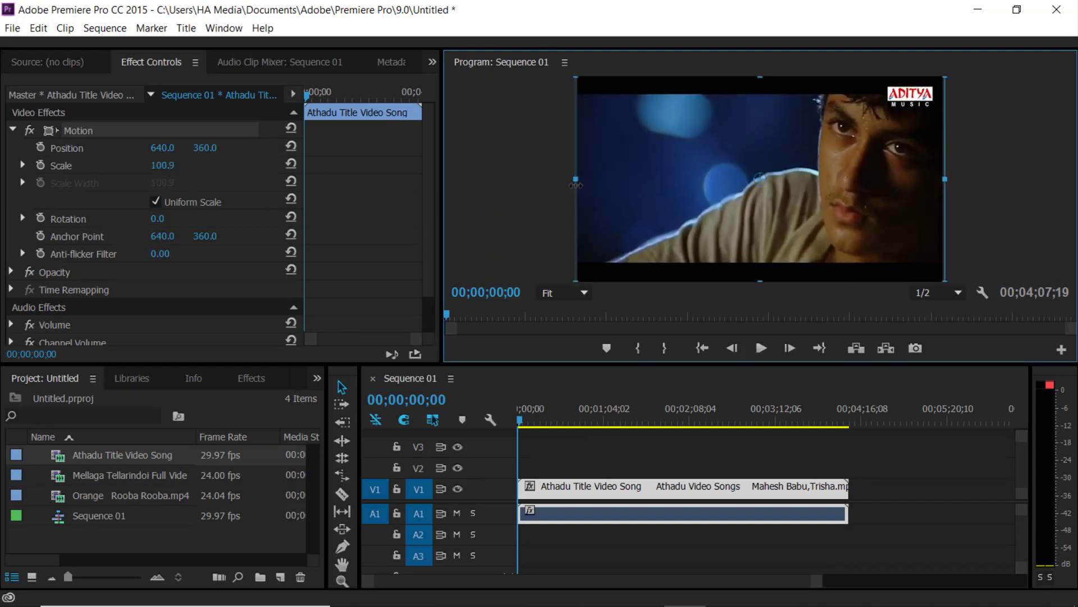
left_click_drag(576, 185, 537, 186)
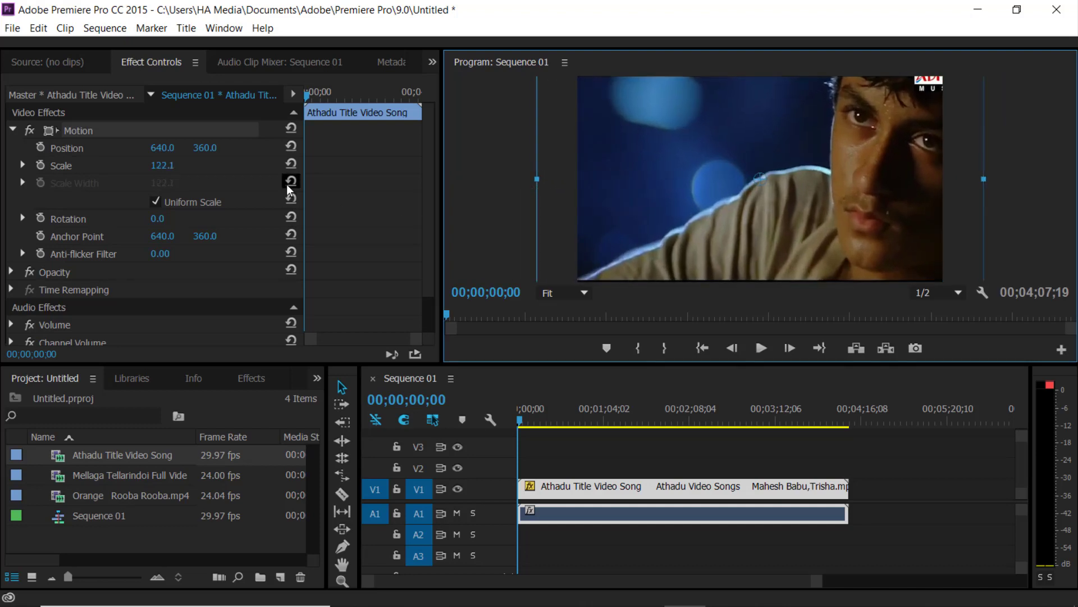
left_click(292, 128)
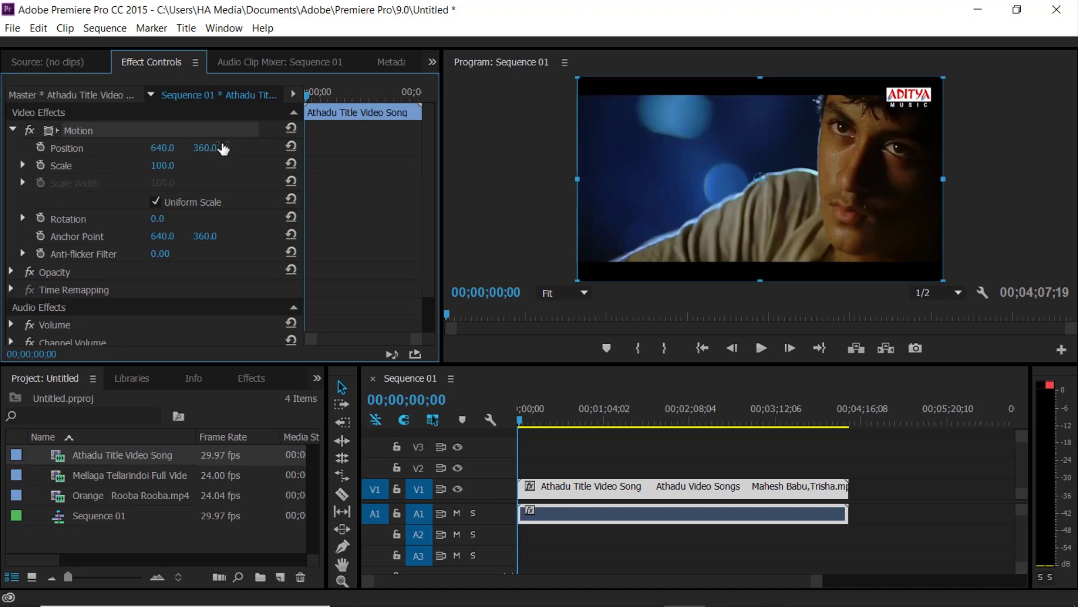
- Slide the clip off the left via Position X, reset it to centre, then preview and return to start
left_click_drag(163, 149, 90, 149)
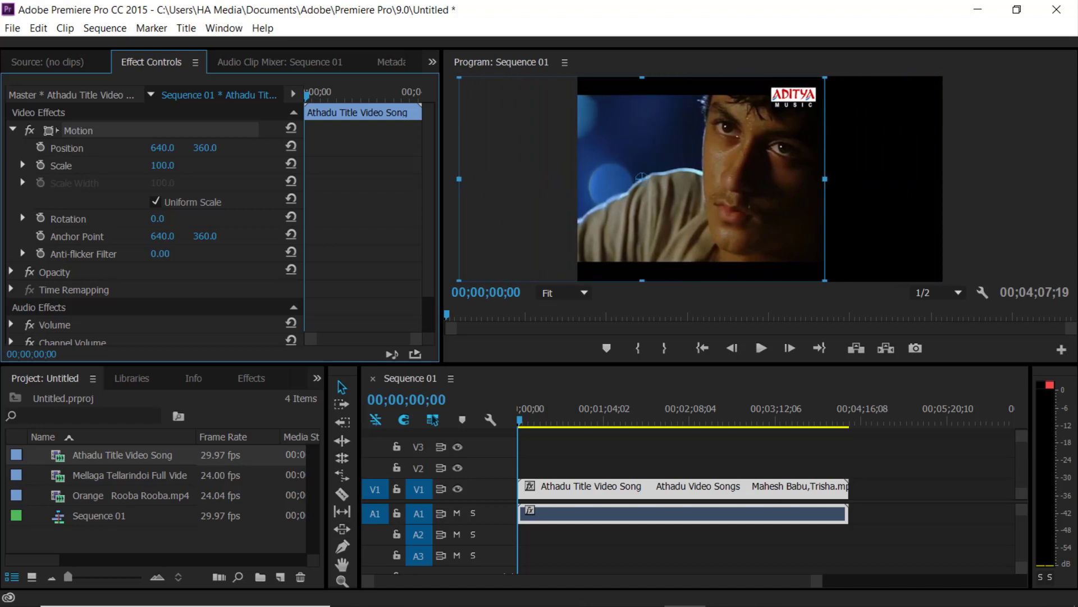
mouse_move(90, 149)
left_mouse_down()
mouse_move(188, 157)
mouse_move(90, 149)
left_mouse_up()
left_click_drag(161, 150, 90, 147)
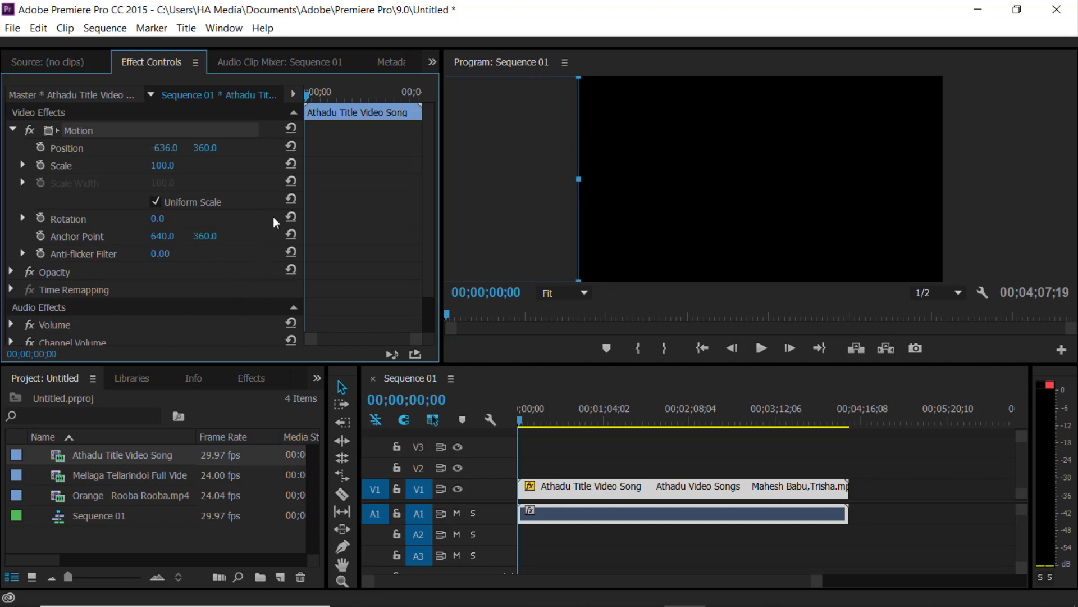
left_click(288, 145)
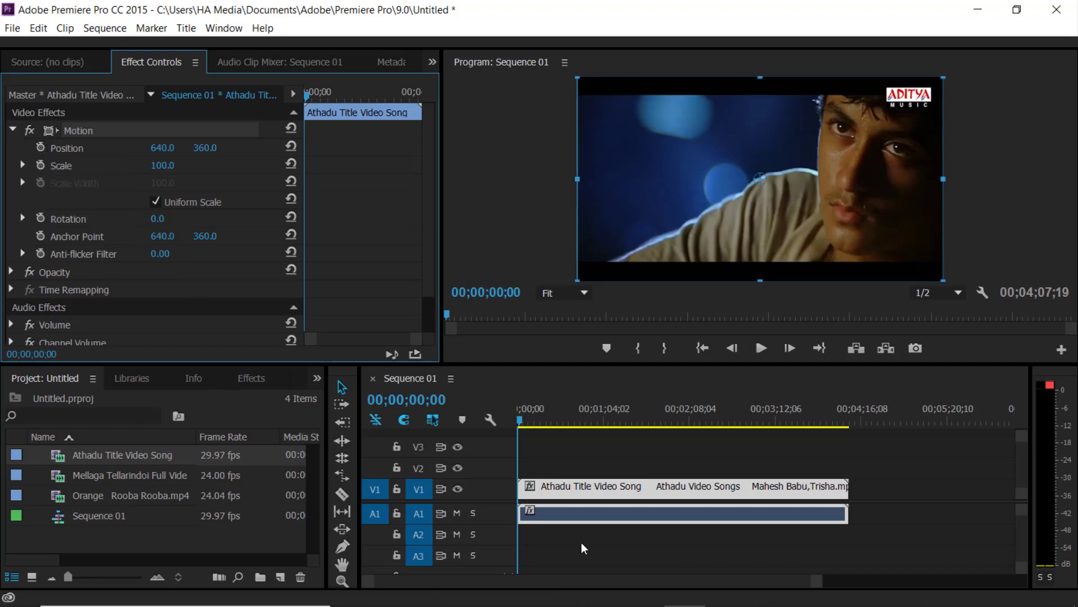
left_click_drag(521, 419, 621, 418)
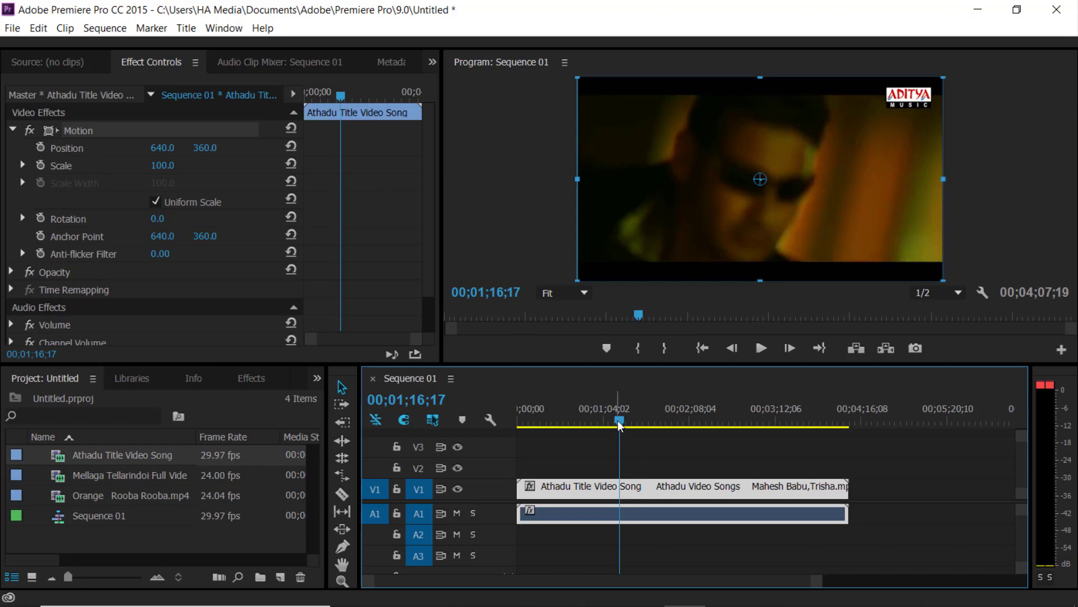
left_click_drag(618, 420, 467, 443)
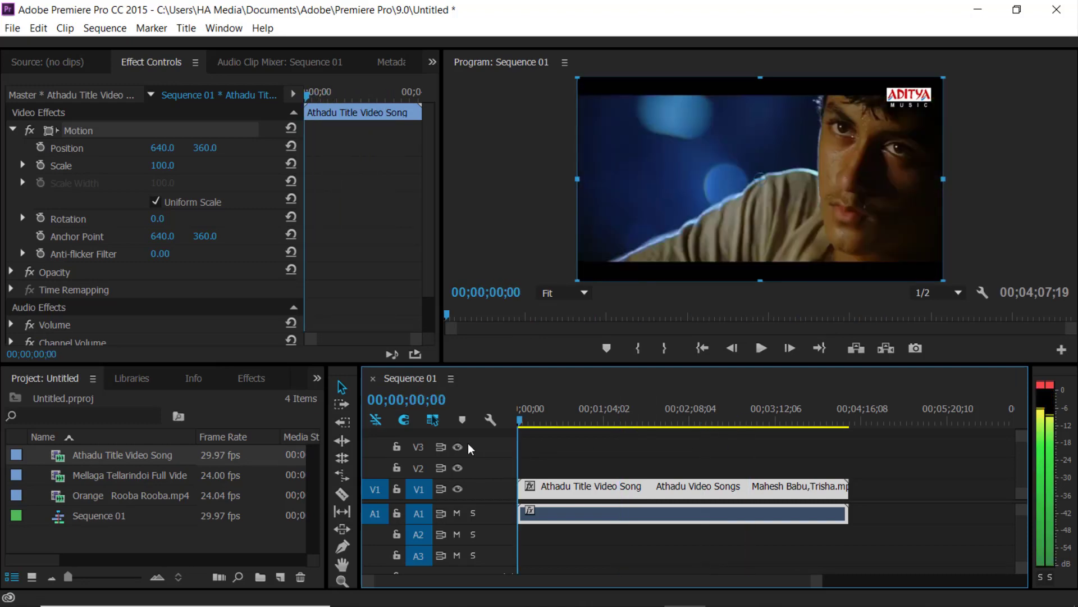
- Scrub the timeline and Effect Controls playheads to preview later frames and the song's opening
mouse_move(467, 444)
left_mouse_down()
mouse_move(617, 458)
mouse_move(461, 464)
left_mouse_up()
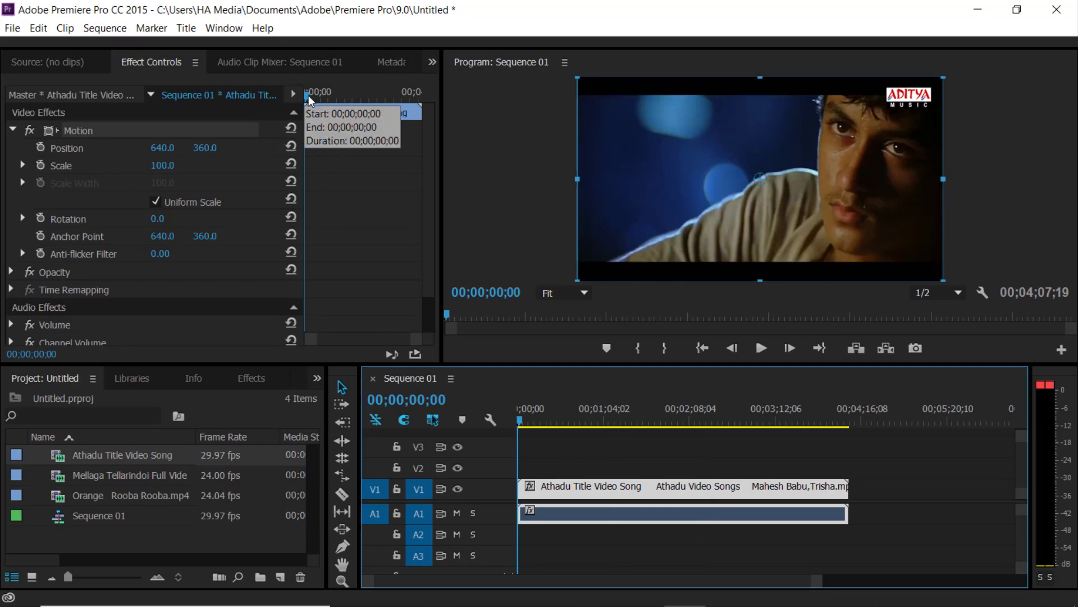
left_click_drag(308, 95, 350, 116)
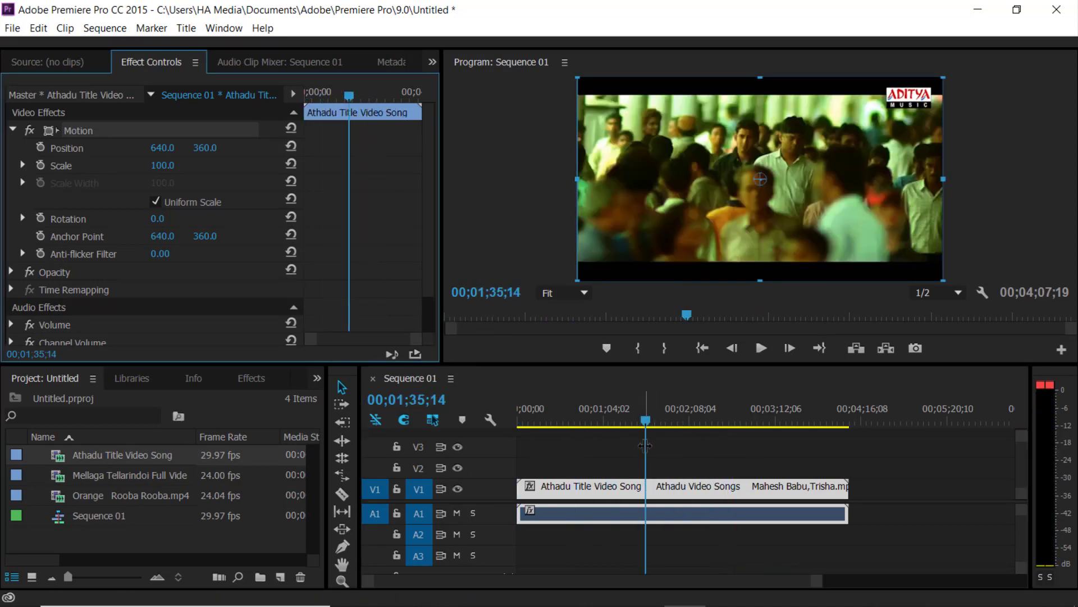
left_click_drag(646, 422, 505, 427)
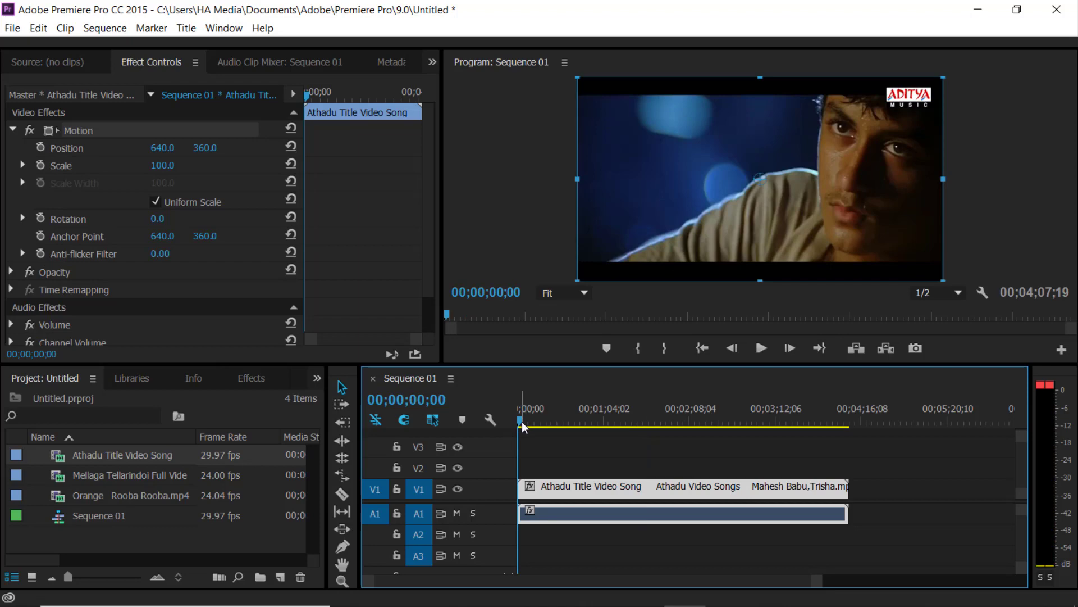
mouse_move(521, 421)
left_mouse_down()
mouse_move(713, 440)
mouse_move(680, 450)
left_mouse_up()
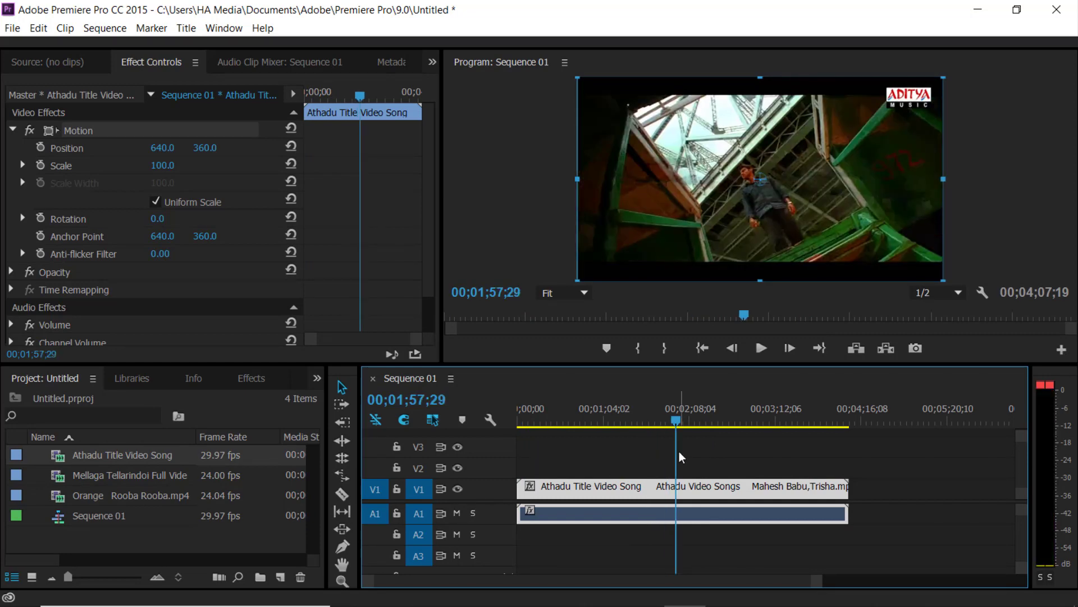
key("ctrl+k")
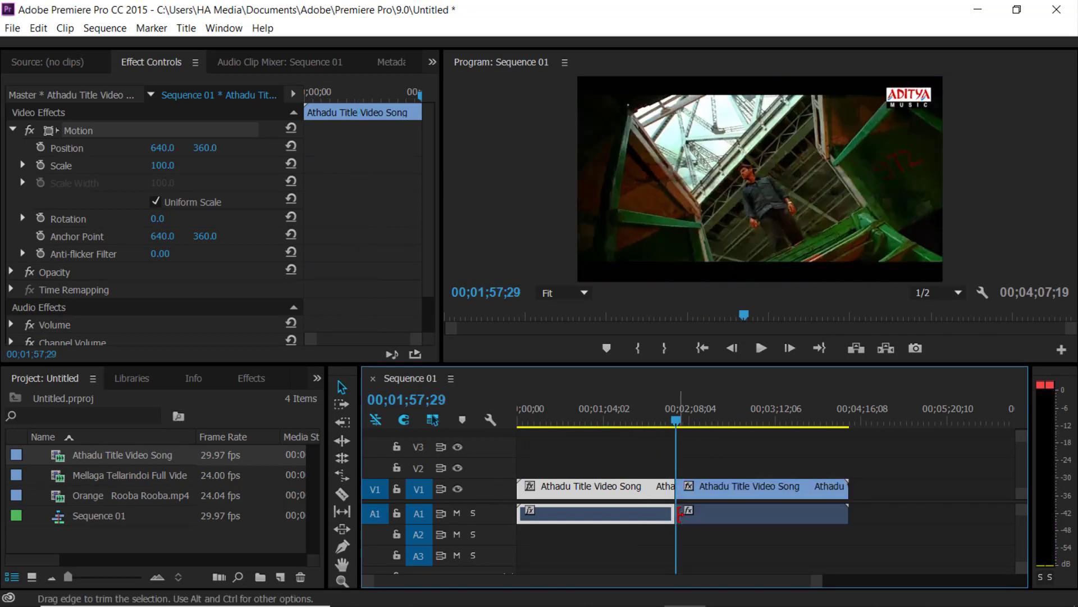
mouse_move(675, 419)
left_mouse_down()
mouse_move(501, 442)
mouse_move(668, 449)
left_mouse_up()
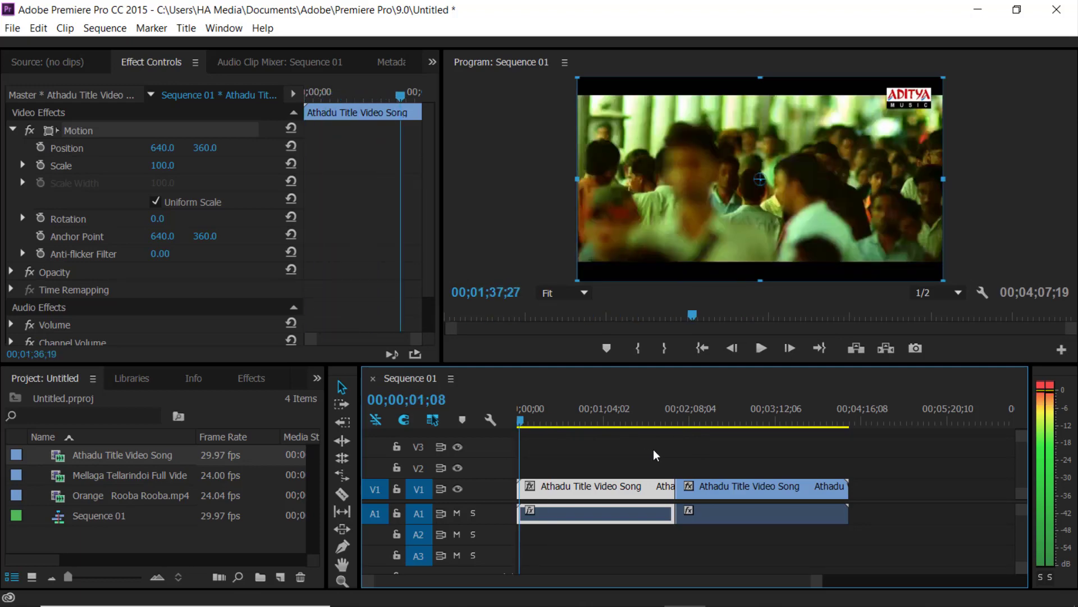
left_click(736, 464)
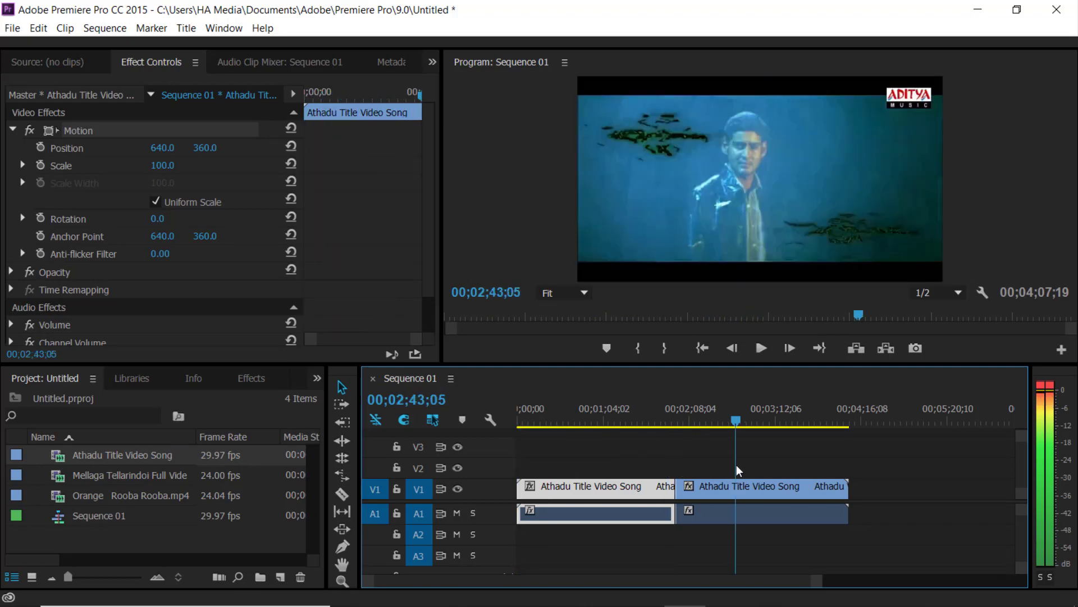
left_click(754, 493)
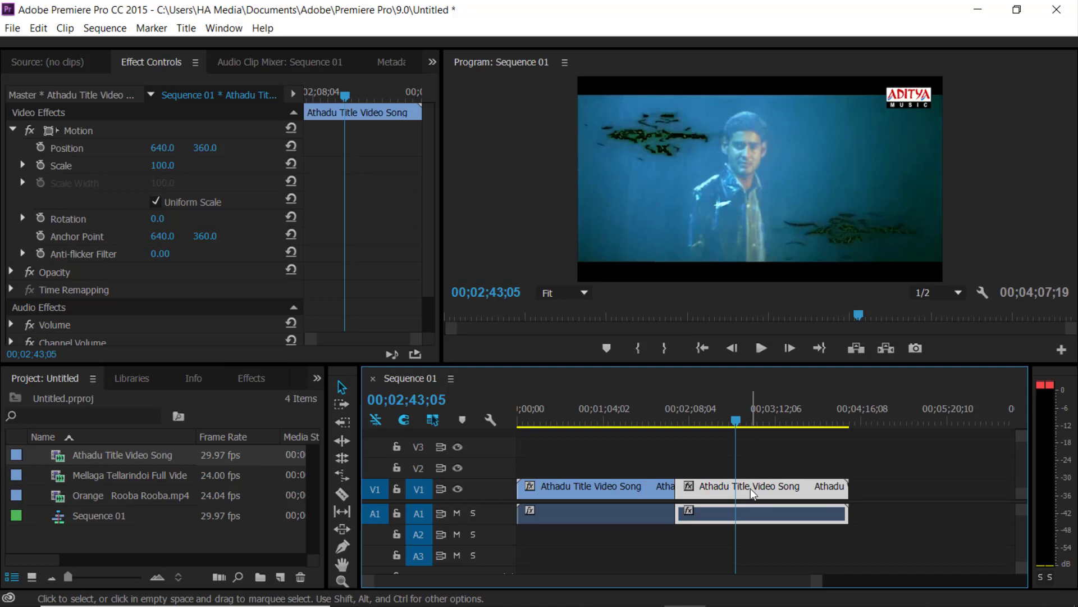
left_click_drag(737, 420, 504, 441)
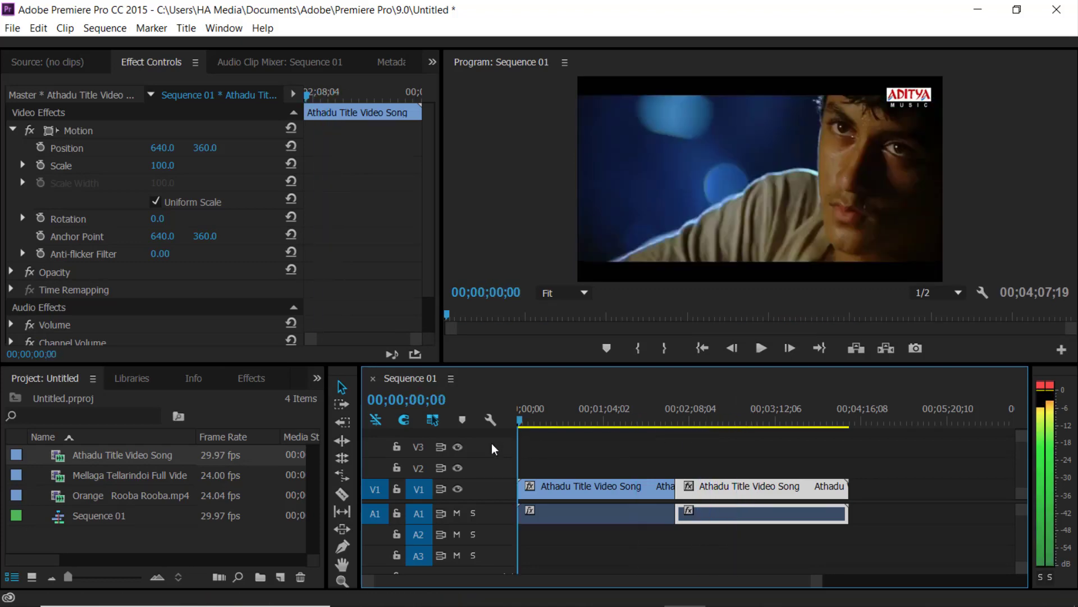
left_click(622, 507)
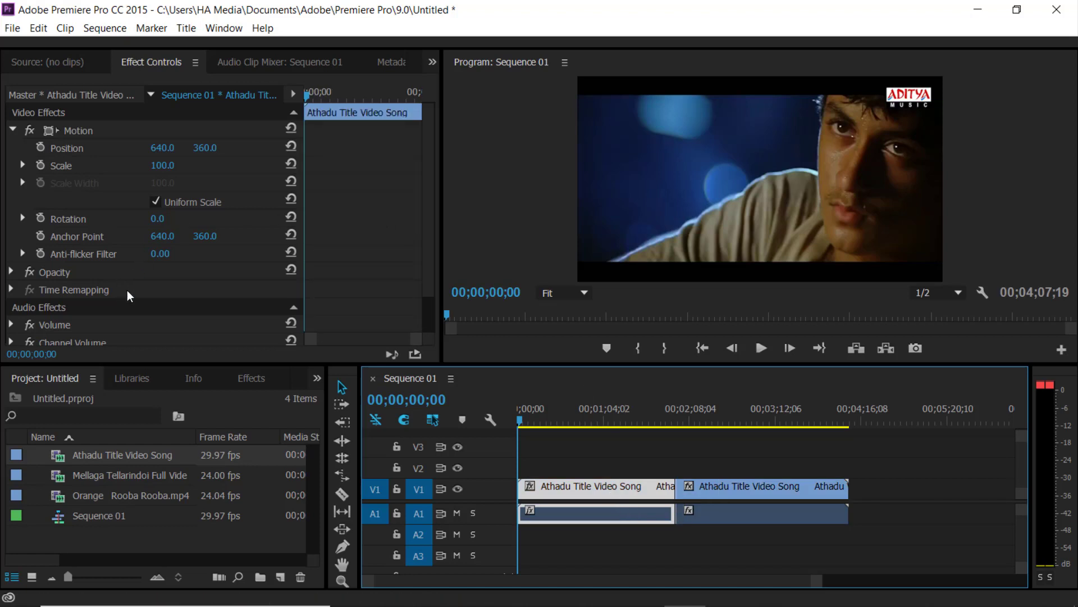
- Turn on the Position stopwatch and add a keyframe at 00;00;24;13 with the clip slid left
left_click(41, 147)
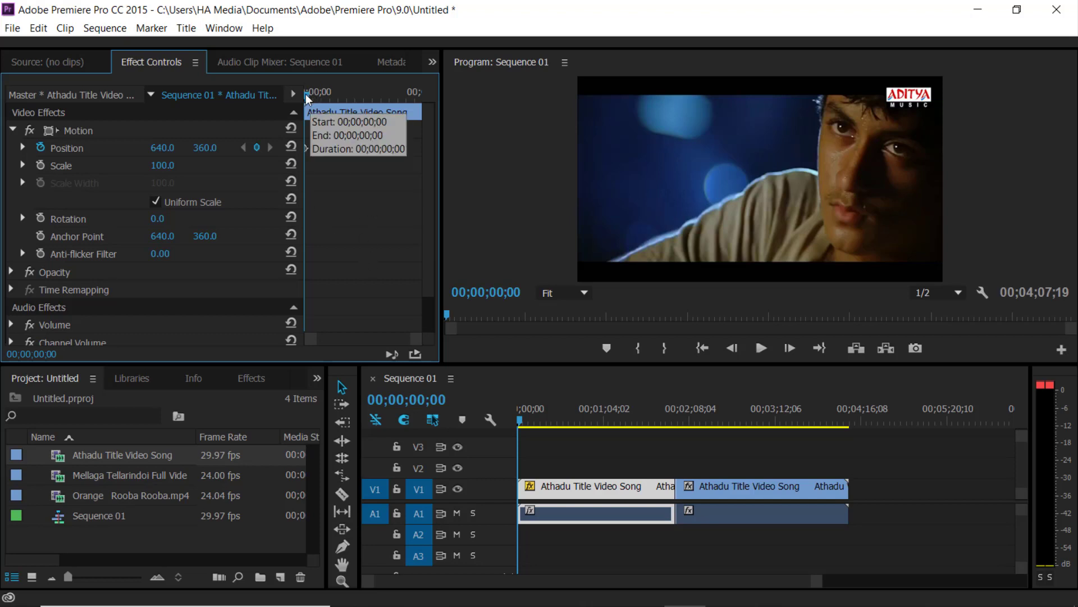
left_click_drag(306, 93, 330, 93)
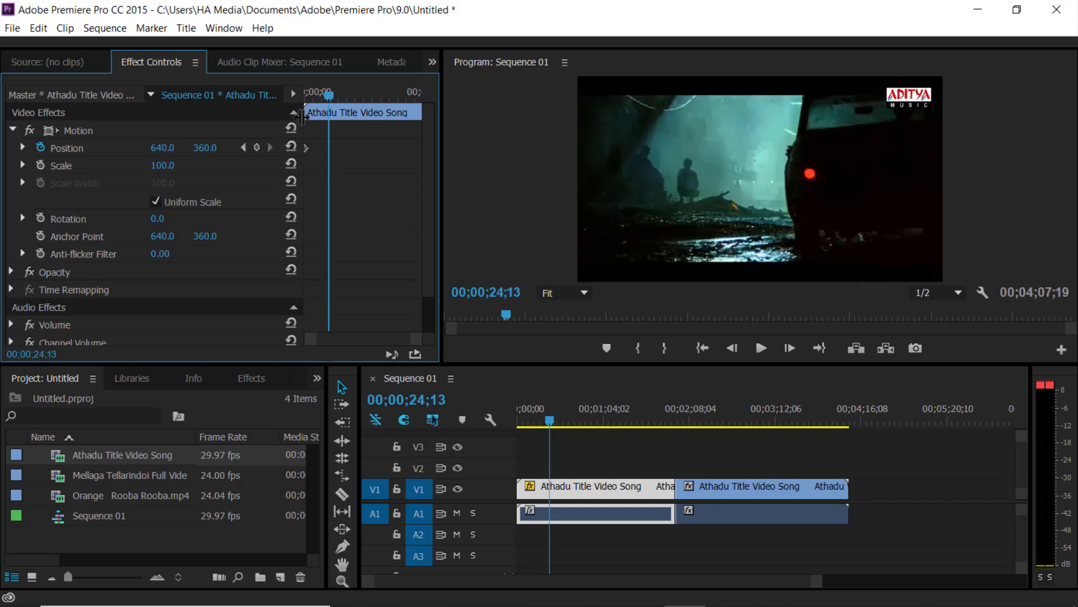
left_click(257, 147)
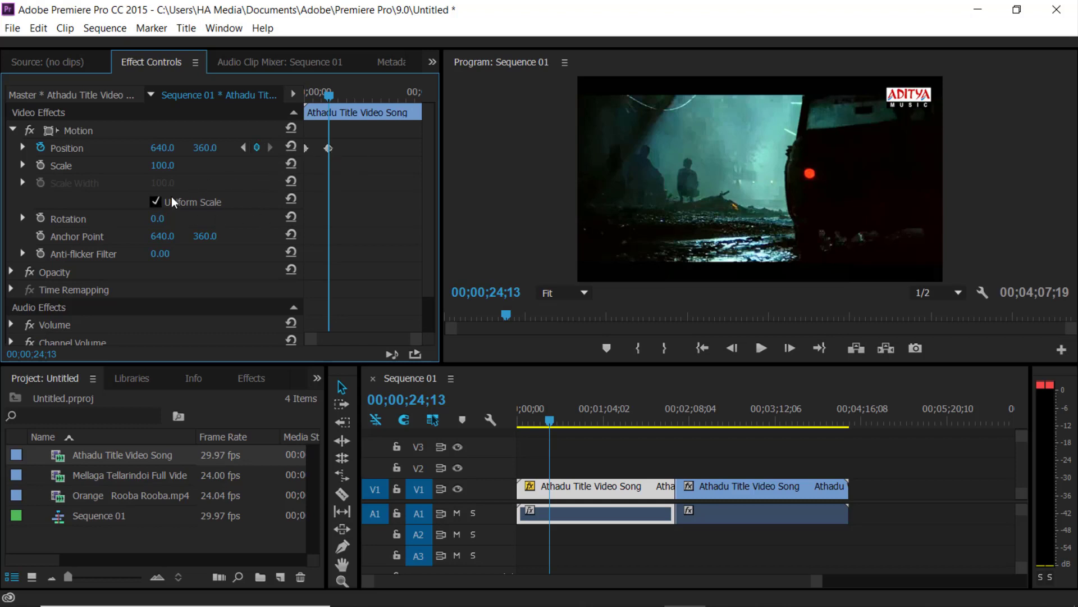
mouse_move(170, 152)
left_mouse_down()
mouse_move(20, 151)
mouse_move(179, 157)
left_mouse_up()
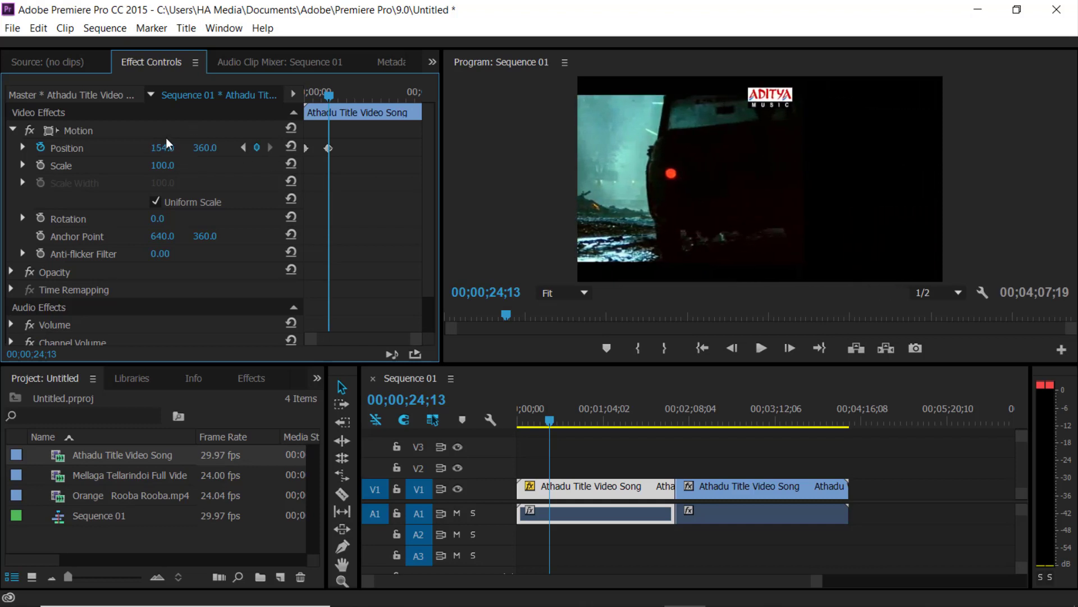
left_click_drag(162, 149, 7, 149)
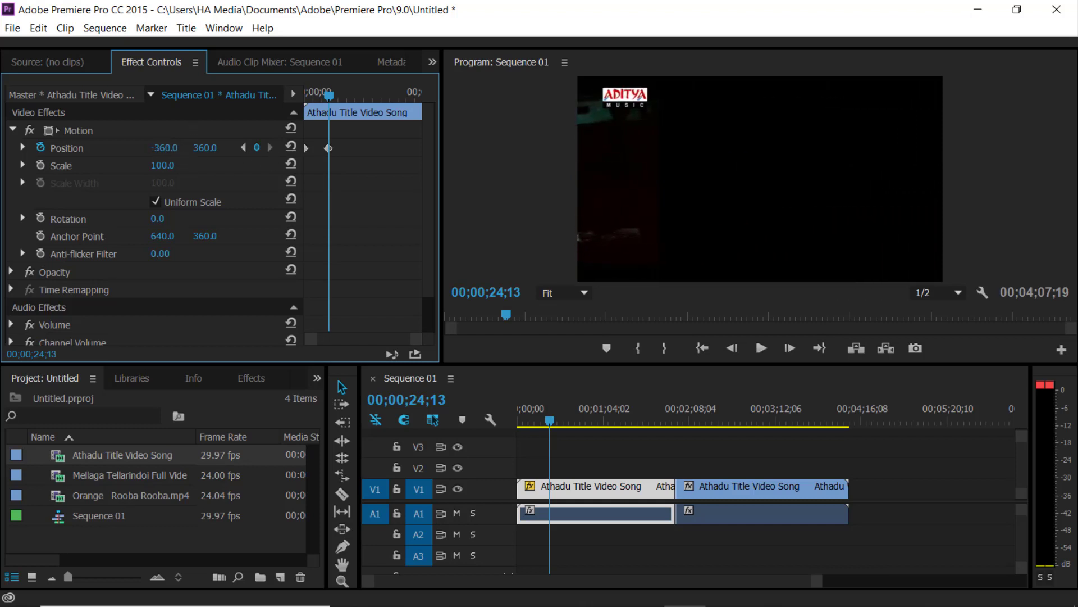
left_click_drag(162, 149, 85, 148)
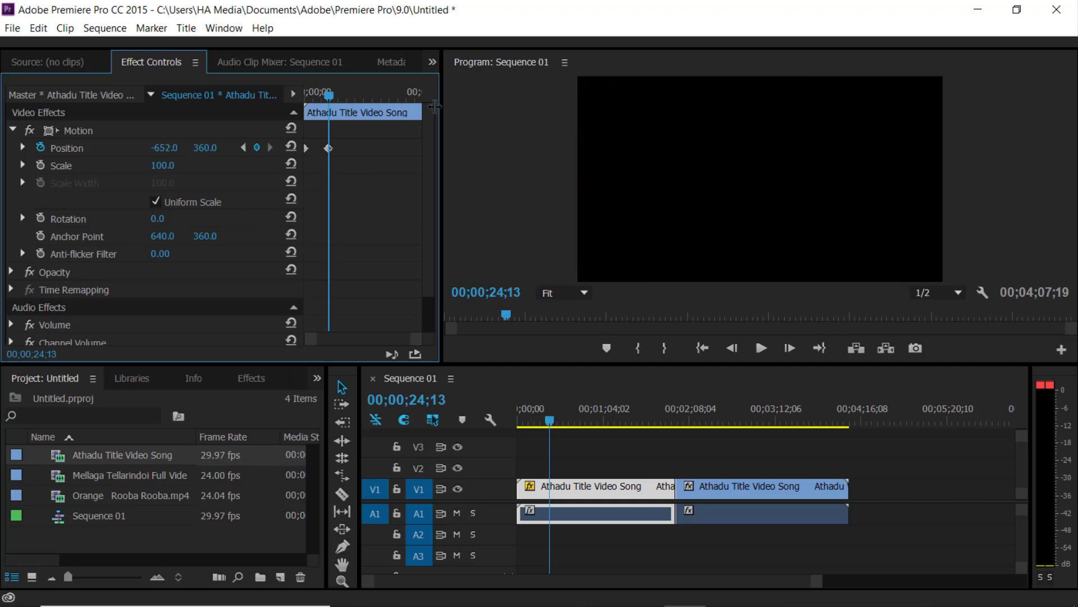
- Add Position keyframes at 00;00;57;08 and 00;01;14;05, the last reset to centre 640
left_click_drag(330, 93, 361, 99)
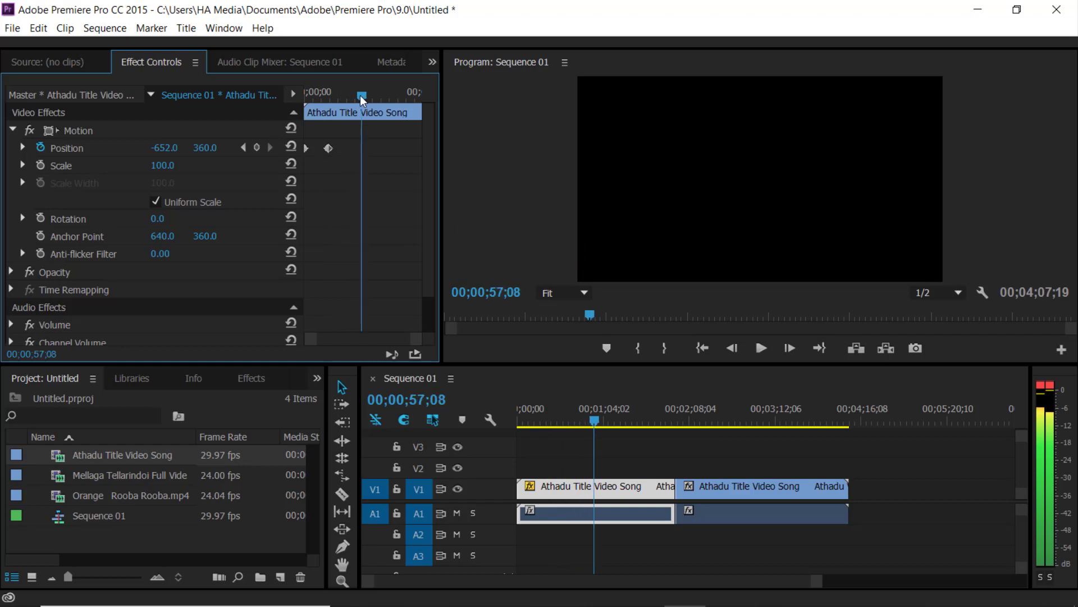
left_click(256, 147)
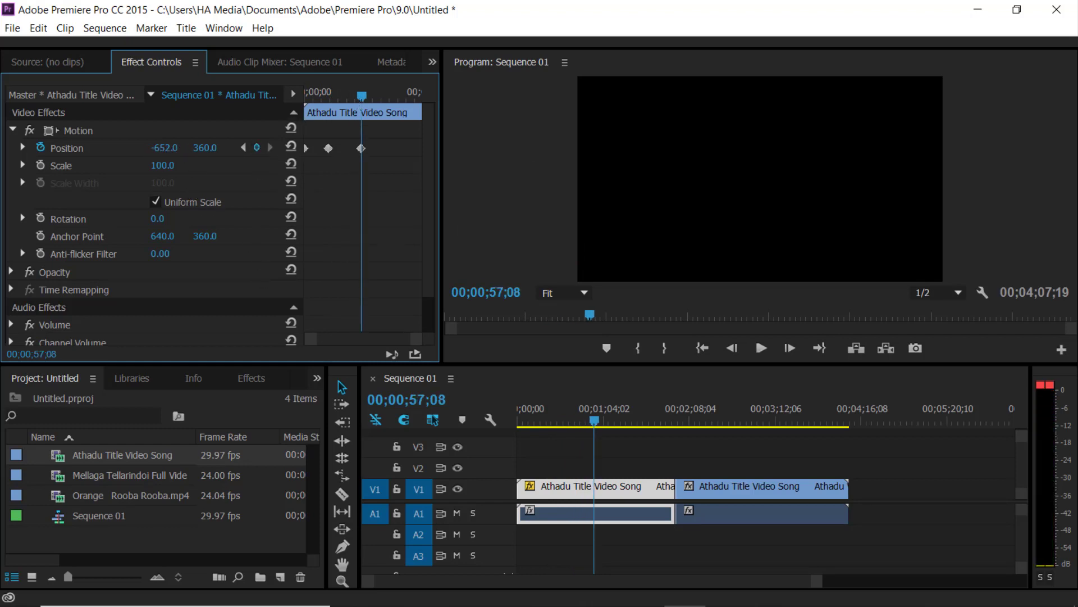
left_click_drag(157, 148, 795, 147)
left_click_drag(362, 97, 379, 99)
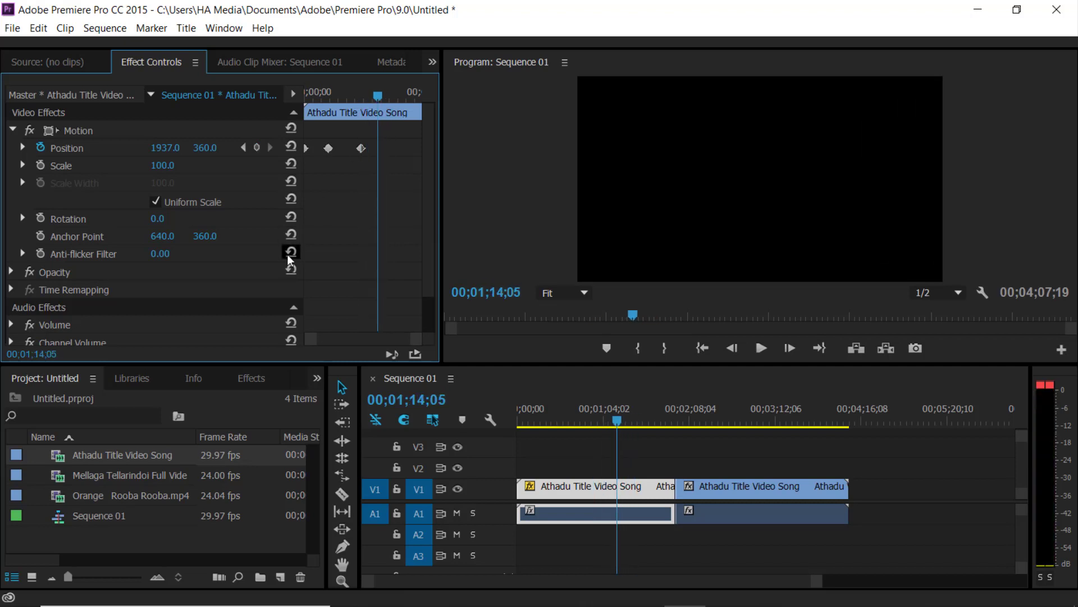
left_click(257, 147)
left_click(292, 146)
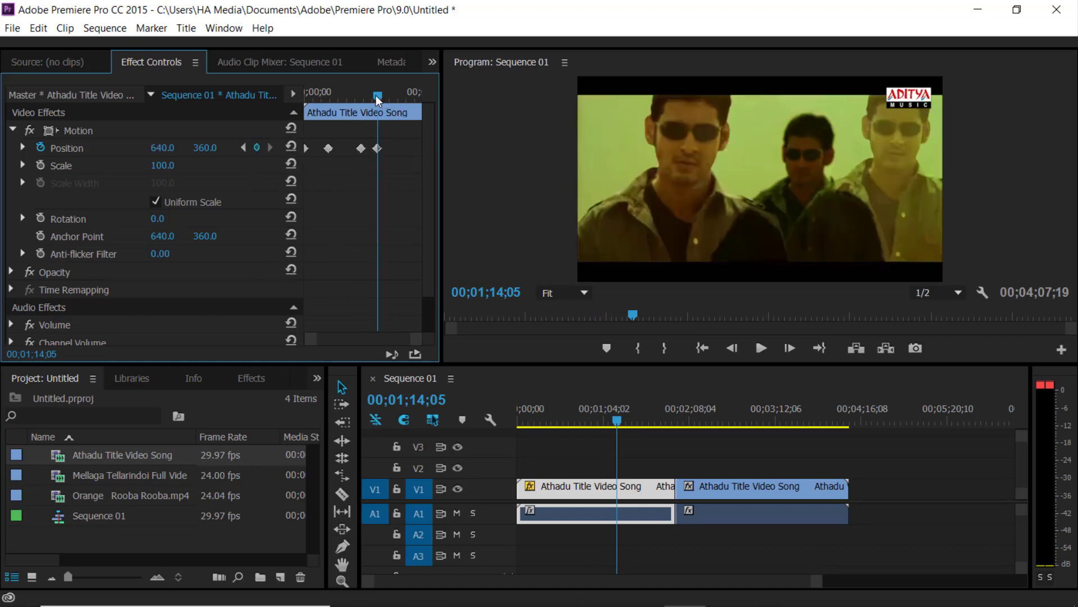
left_click_drag(375, 95, 285, 110)
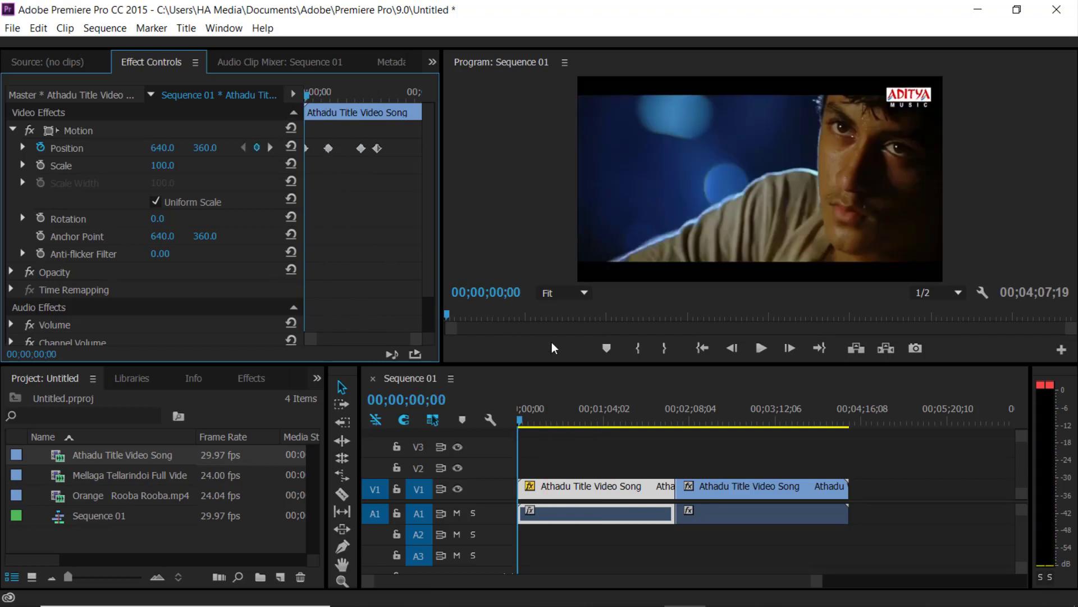
- Play the animation, move the first Position keyframe to 00;00;18;12, and shift all three earlier
key("space")
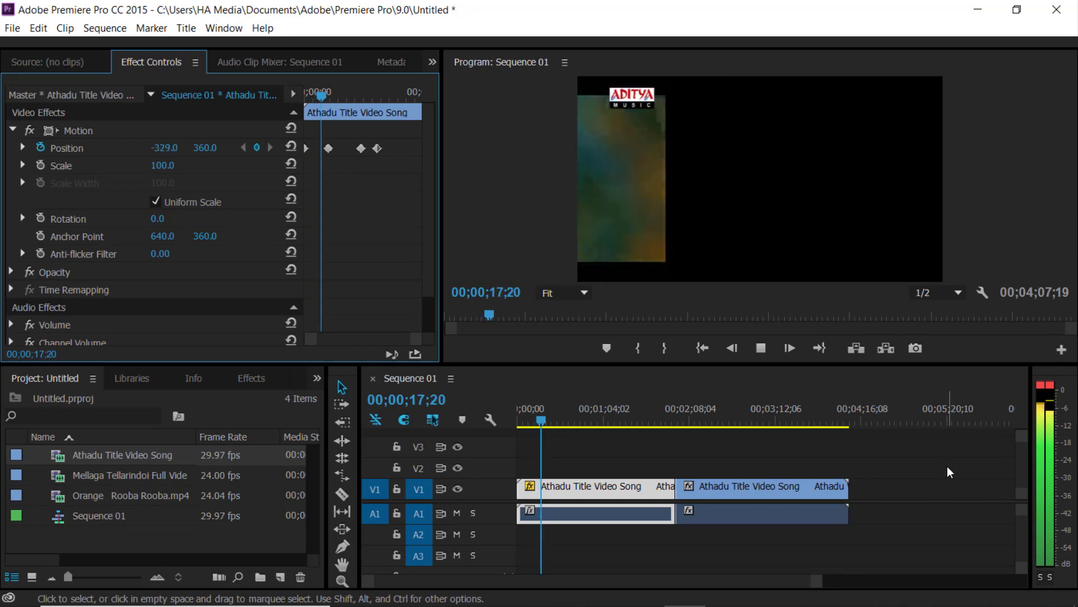
key("space")
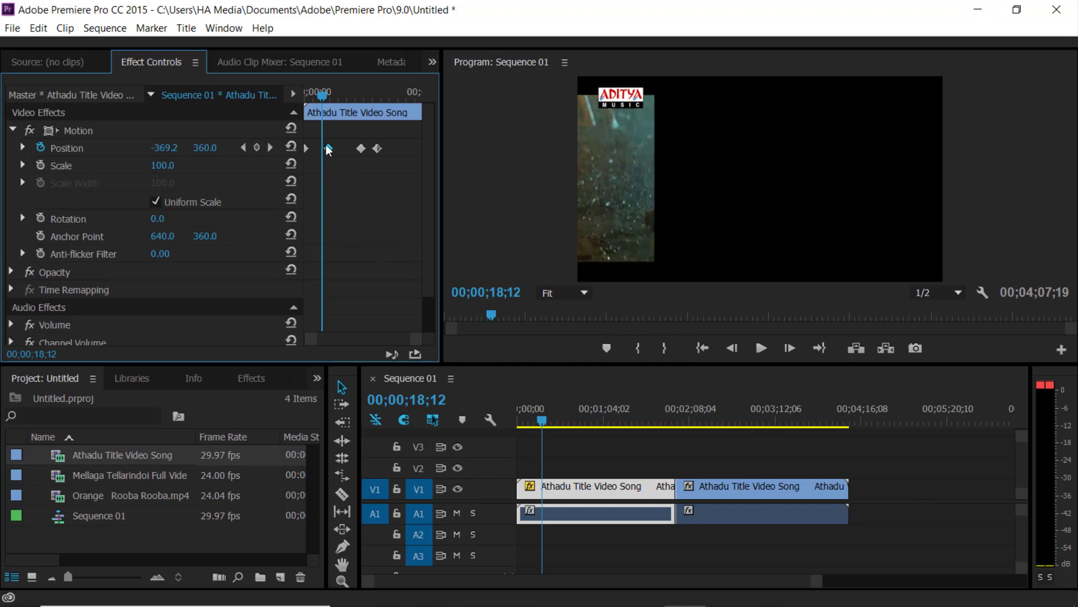
mouse_move(328, 149)
left_mouse_down()
mouse_move(353, 166)
mouse_move(337, 148)
left_mouse_up()
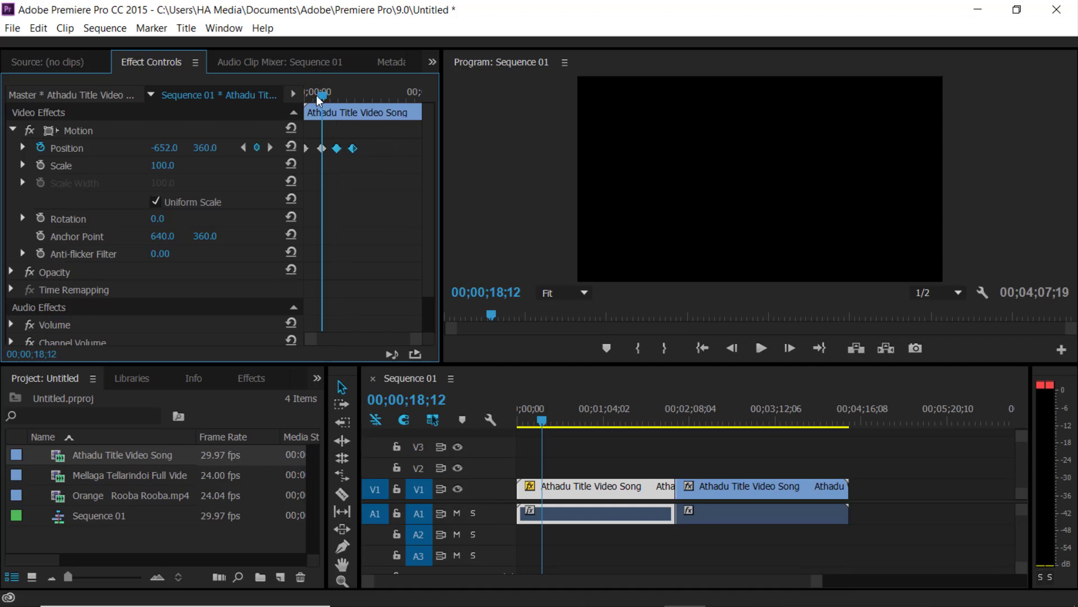
left_click_drag(322, 94, 304, 98)
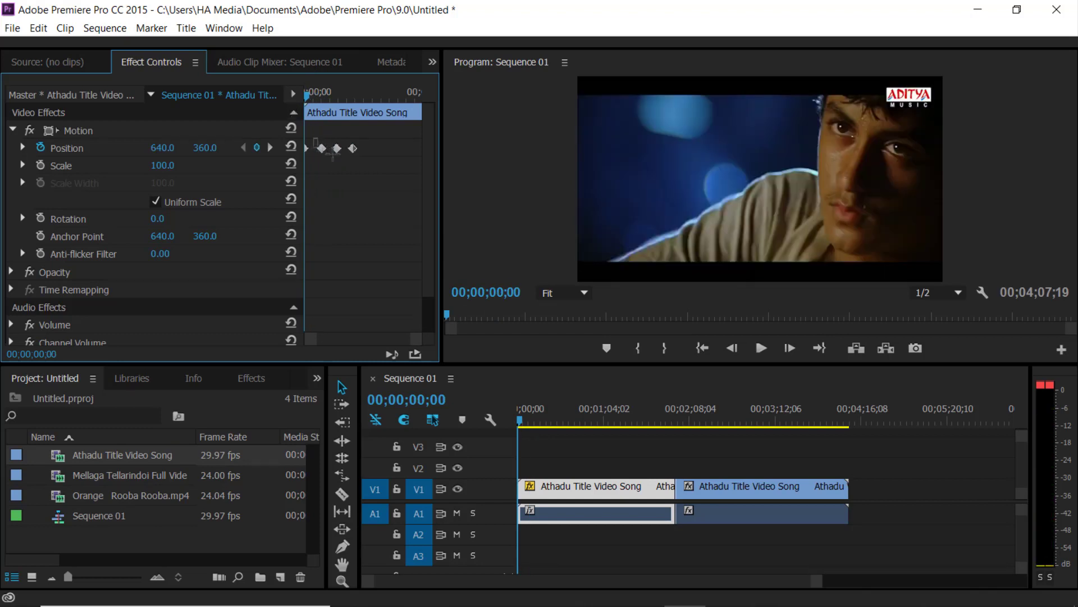
left_click_drag(312, 137, 348, 153)
left_click_drag(338, 150, 332, 150)
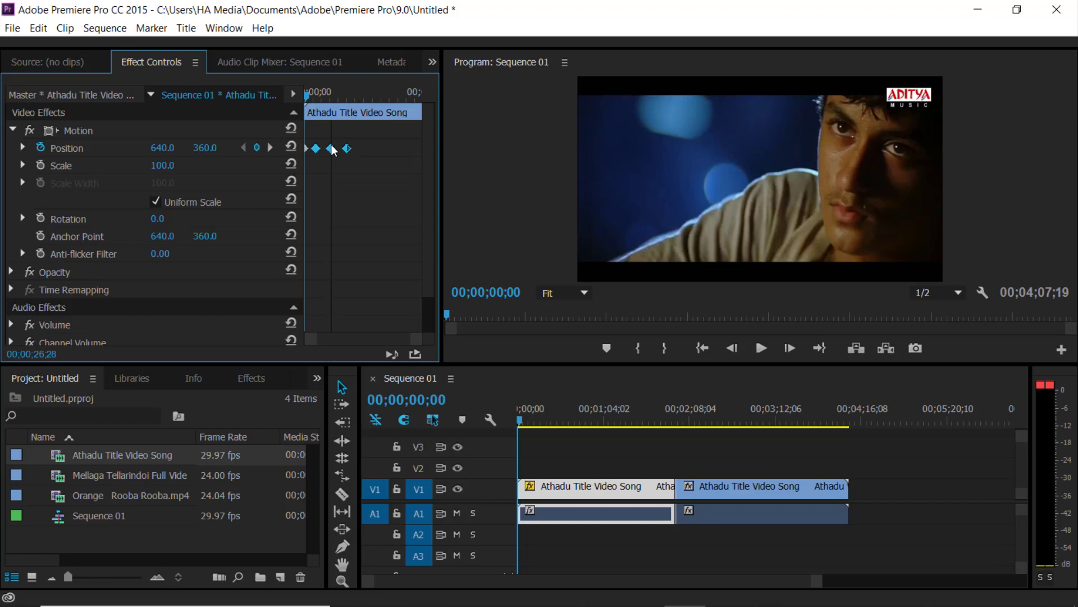
- Play the revised animation, then delete all Position keyframes and return to 00;00;00;00
key("space")
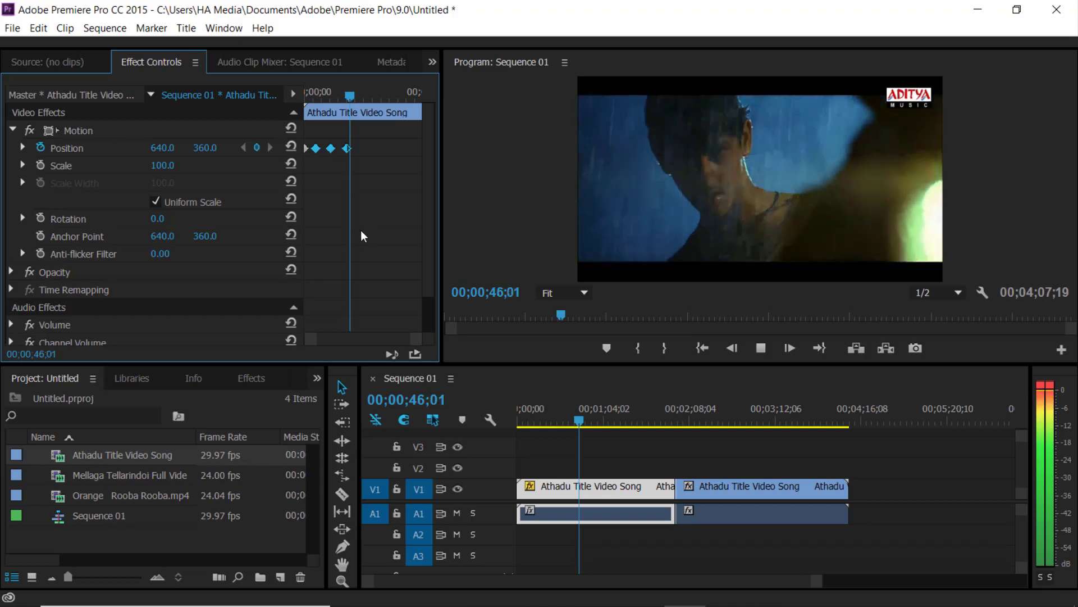
key("space")
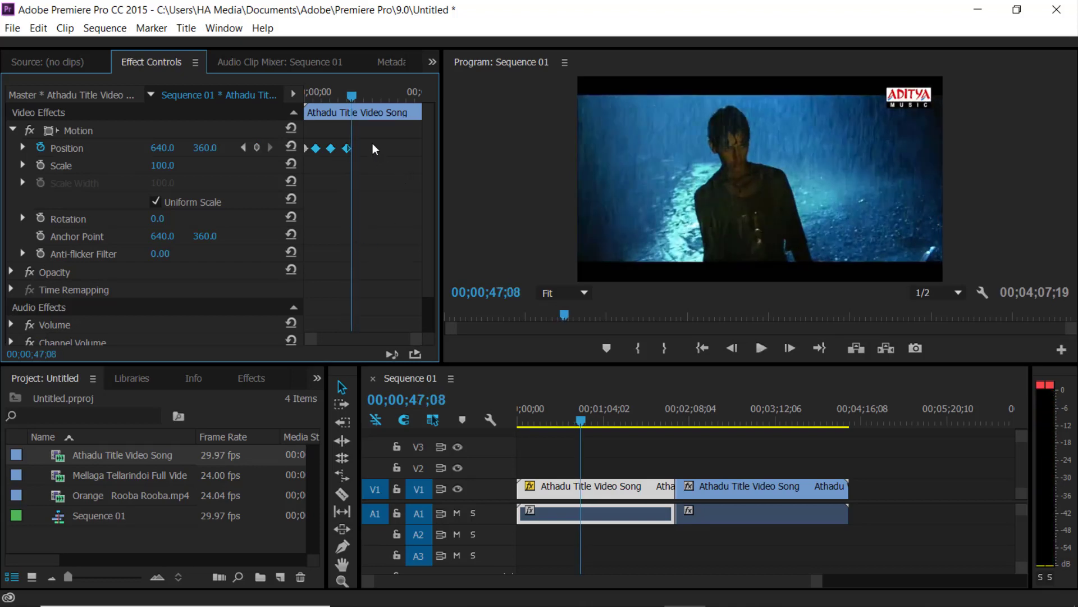
left_click_drag(370, 137, 304, 168)
key("Delete")
left_click_drag(352, 99, 272, 101)
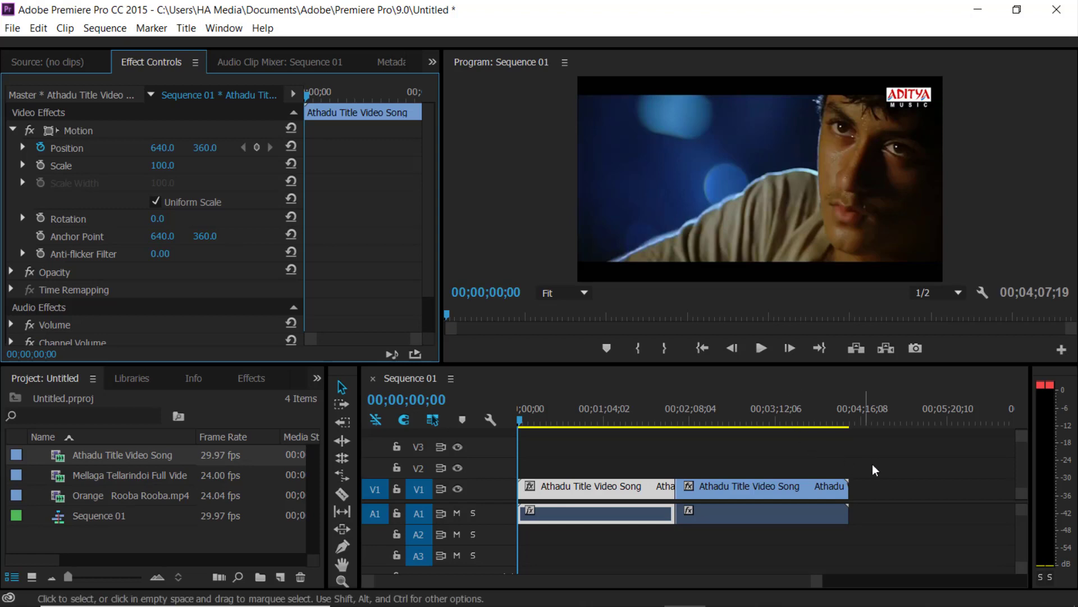
- Replace the Athadu clips with the Mellaga Tellarindoi song, matching sequence settings to the clip
left_click_drag(883, 465, 584, 541)
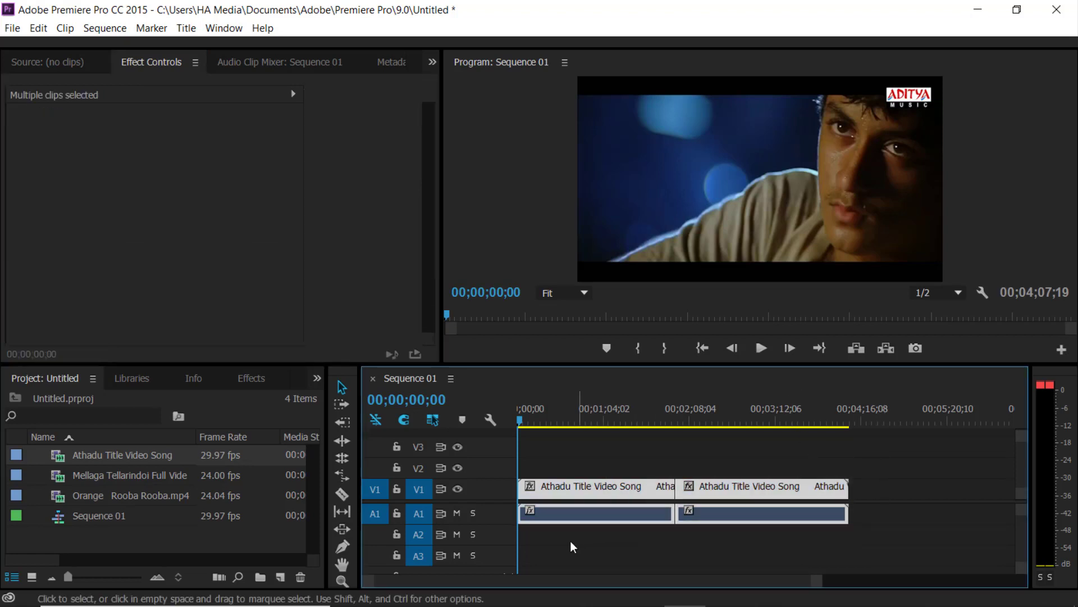
key("Delete")
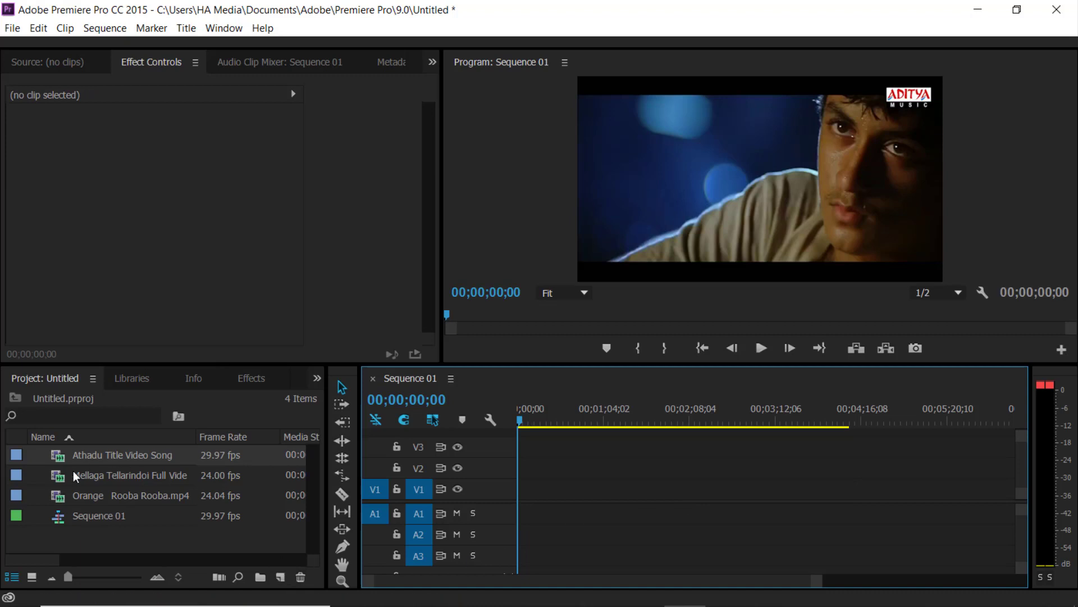
mouse_move(56, 478)
left_mouse_down()
mouse_move(501, 492)
mouse_move(556, 462)
left_mouse_up()
left_click(539, 343)
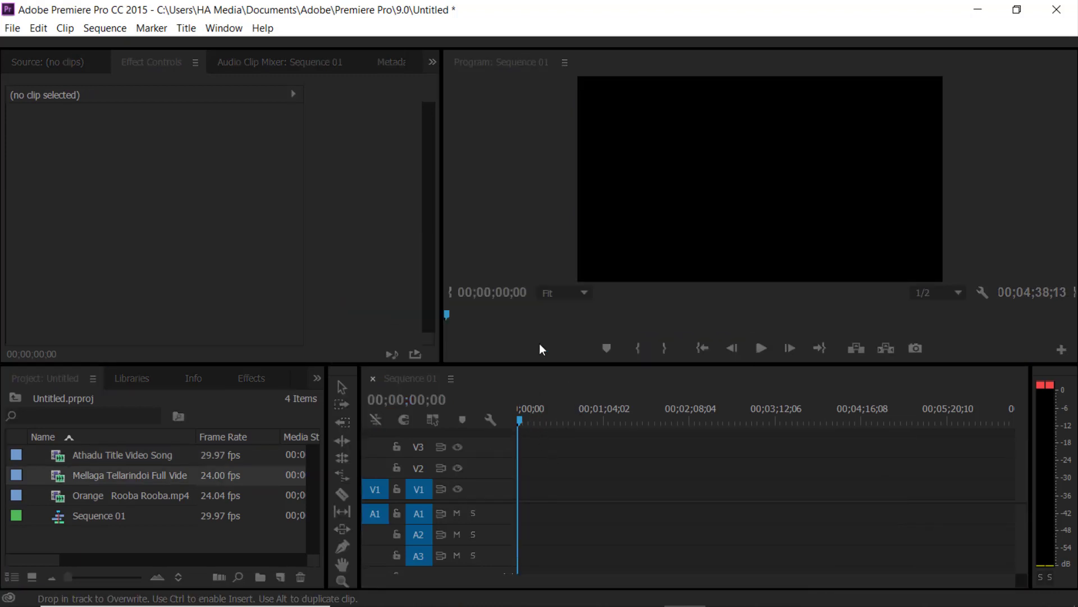
- Split the Mellaga clip at 00:02:11:05 and select its first part
mouse_move(518, 420)
left_mouse_down()
mouse_move(714, 420)
mouse_move(694, 421)
left_mouse_up()
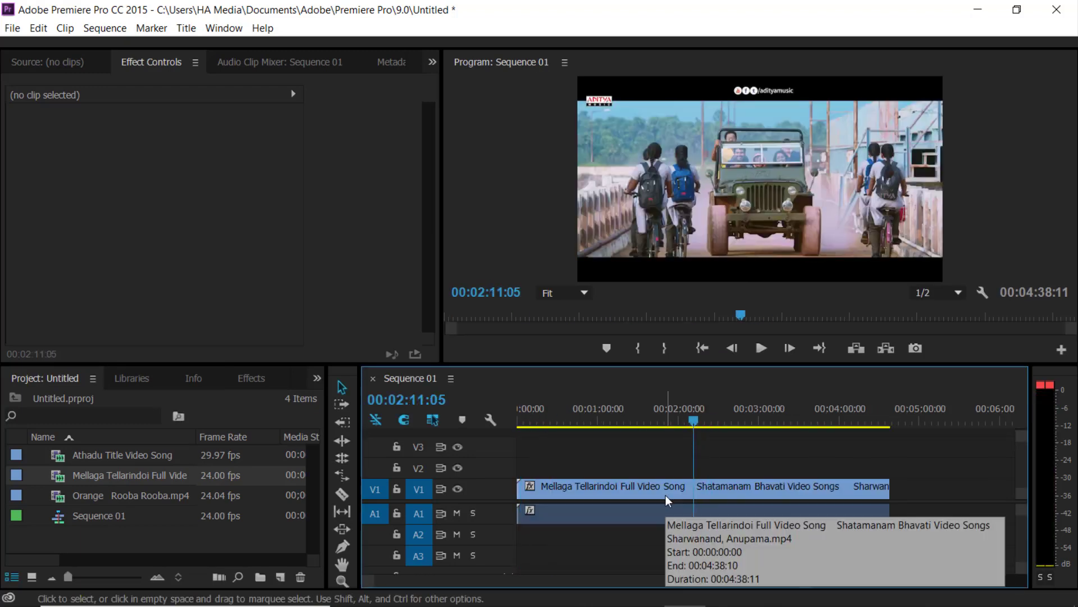
key("ctrl+k")
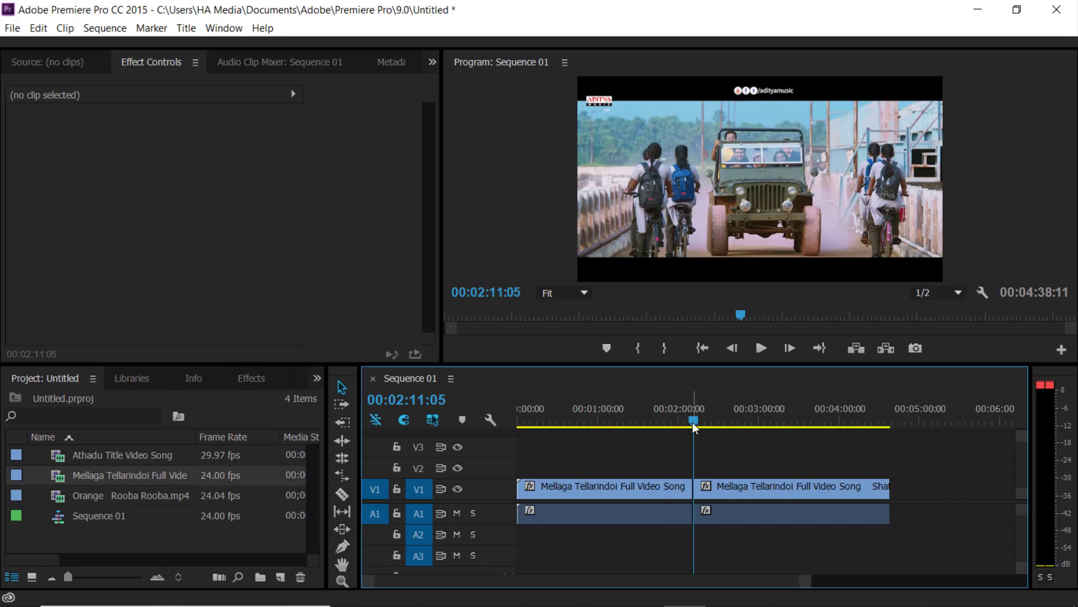
left_click_drag(693, 422, 493, 437)
left_click(581, 486)
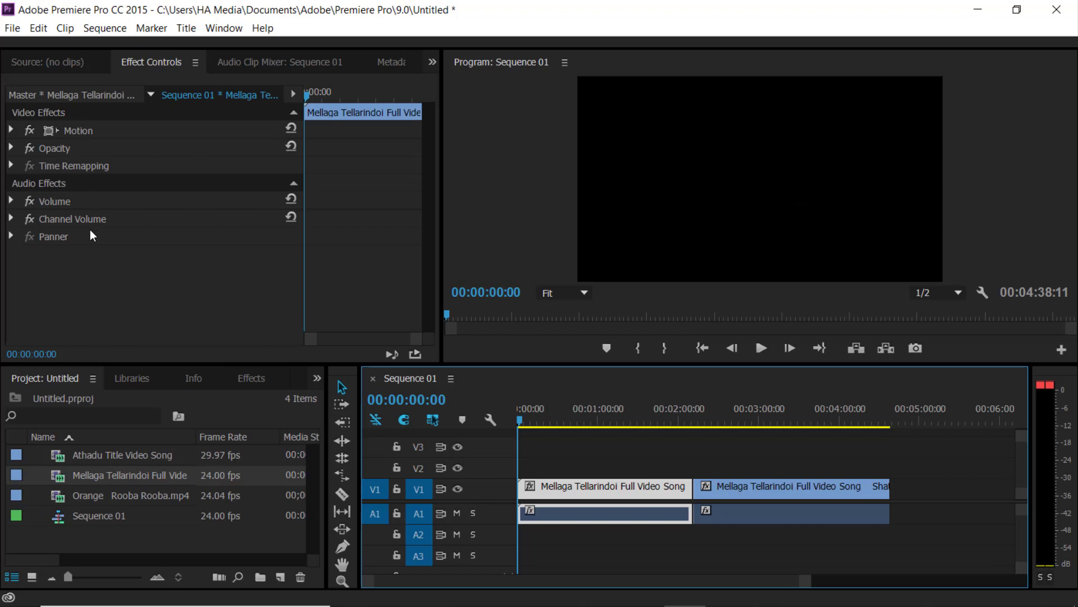
- Expand Motion for the first Mellaga clip and keyframe Scale at 100 at 00:00:36:13
left_click(248, 378)
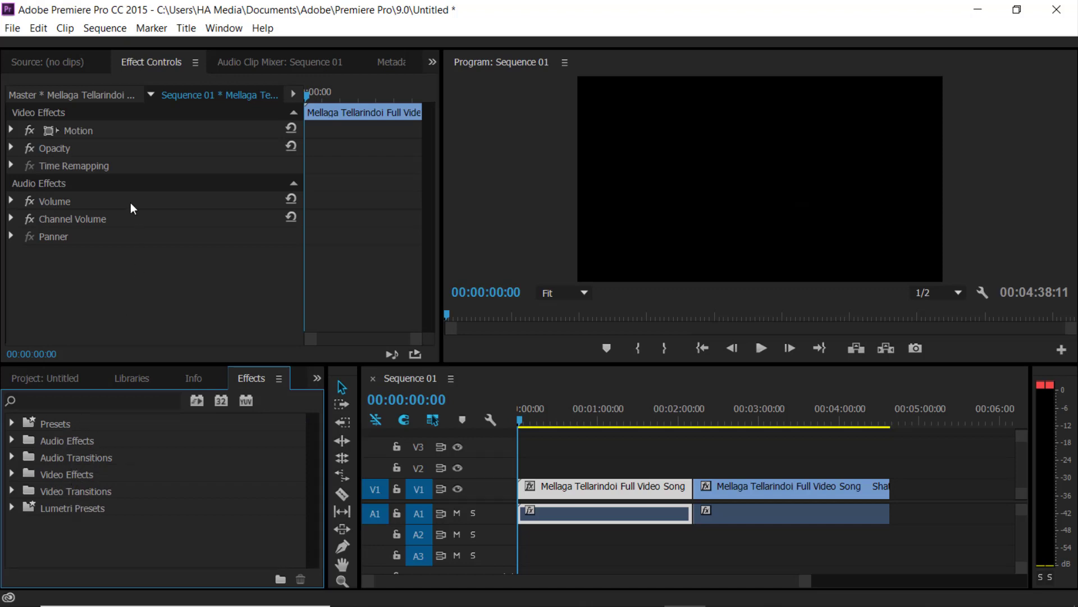
left_click(12, 128)
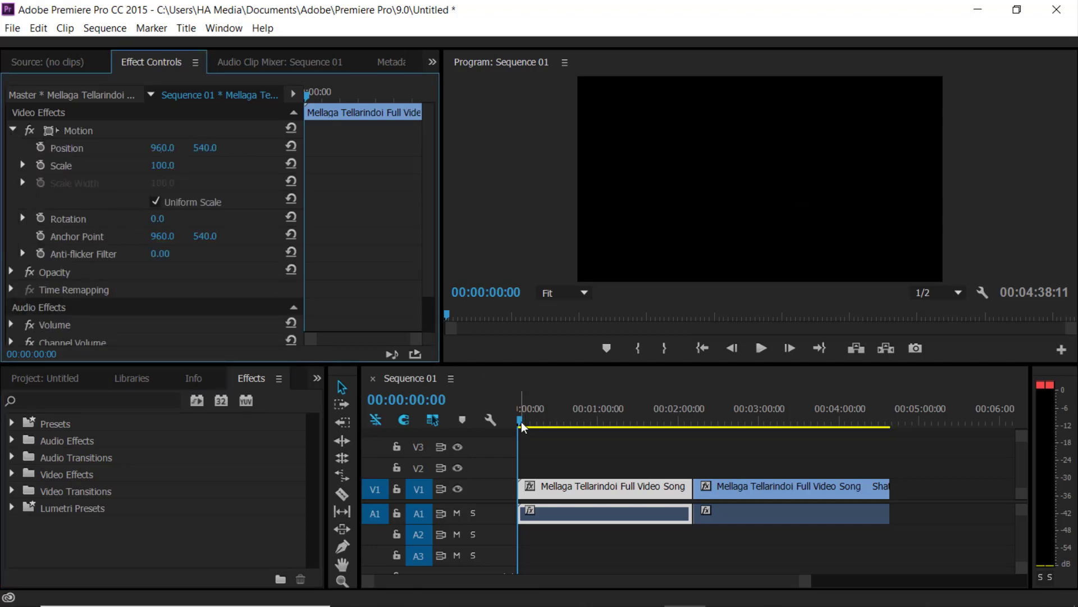
left_click_drag(521, 421, 601, 422)
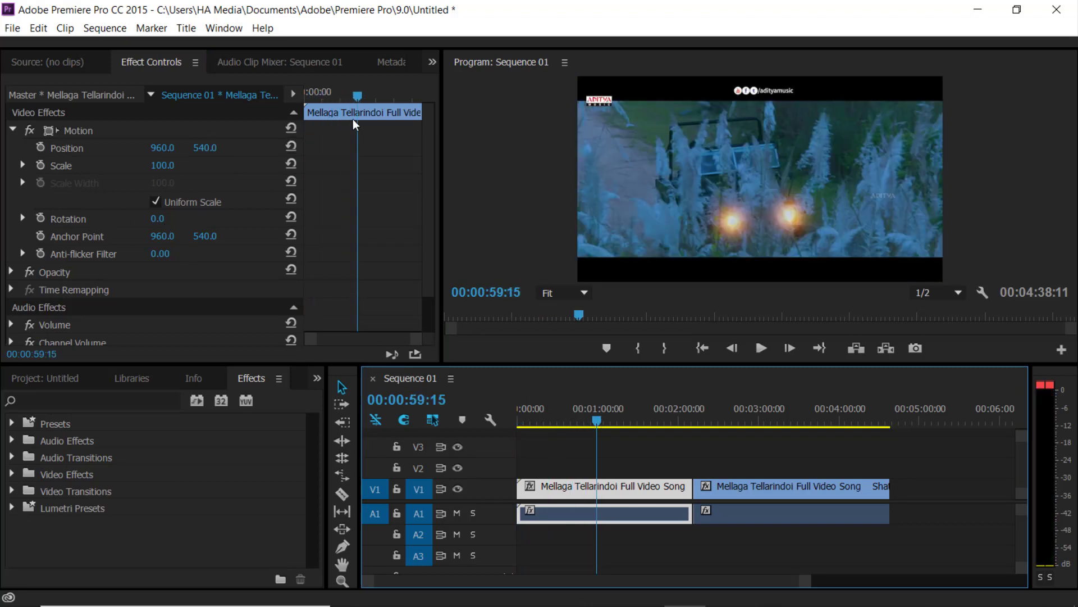
left_click_drag(360, 96, 337, 99)
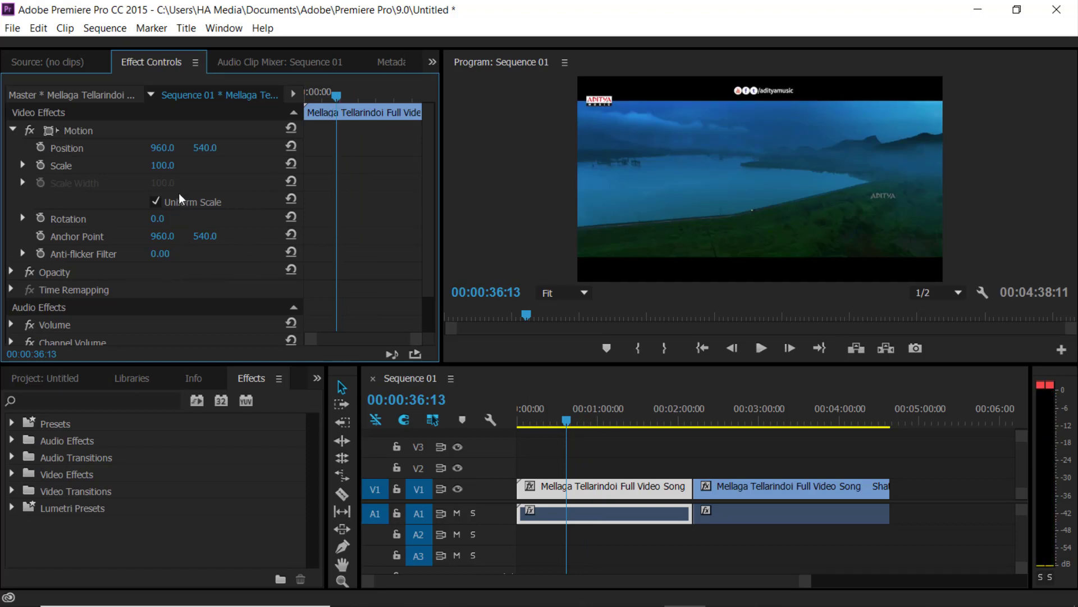
left_click(41, 164)
left_click(163, 165)
key("Return")
- Add Scale keyframes of 0 at 00:00:46:21 and 50 at 00:00:54:09
left_click_drag(336, 98, 346, 96)
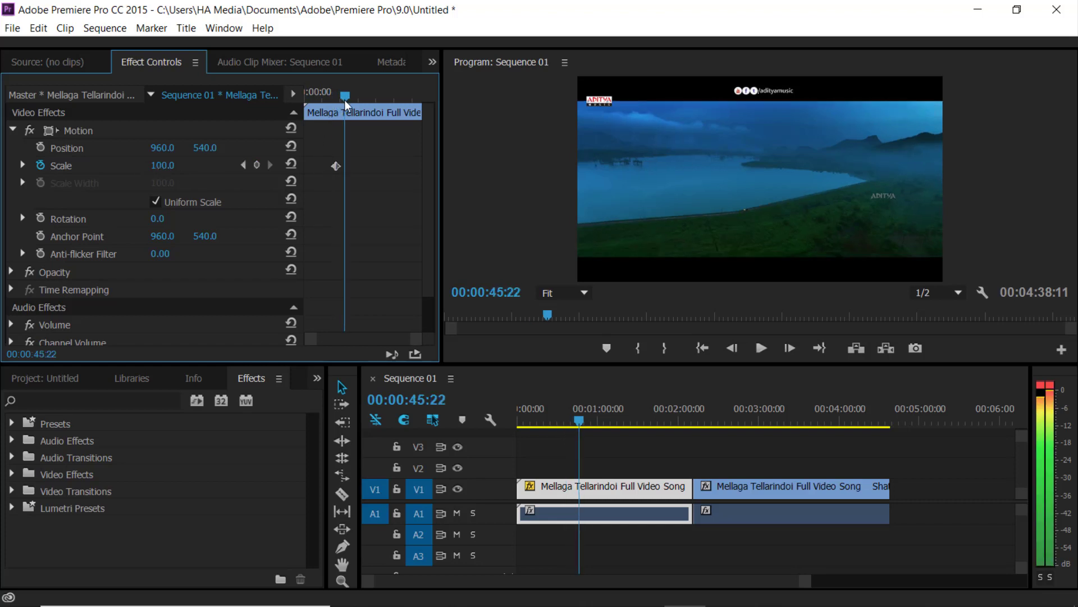
left_click(257, 166)
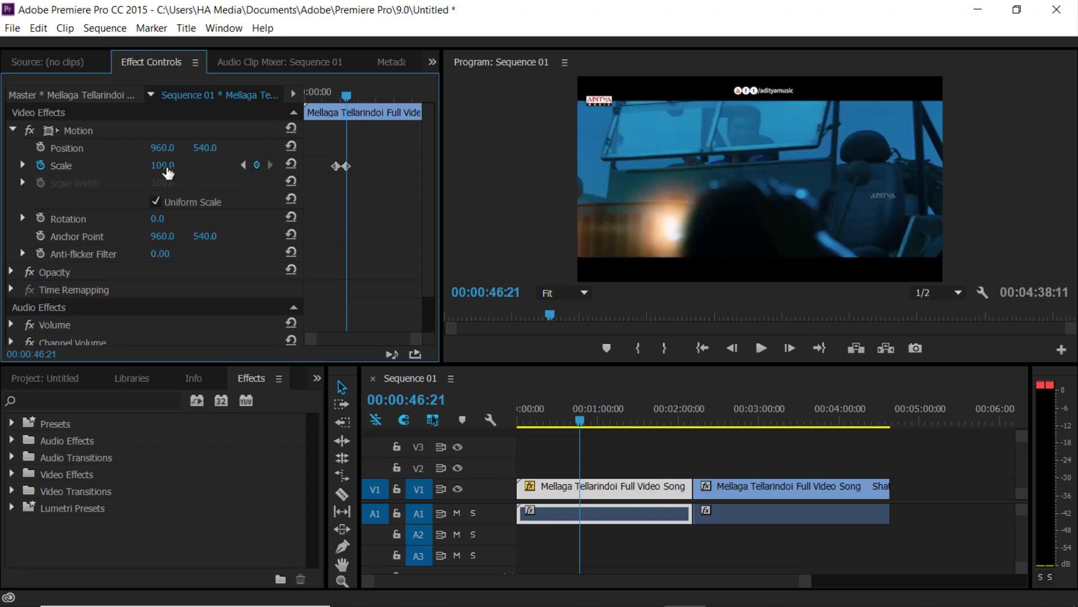
mouse_move(168, 173)
left_mouse_down()
mouse_move(112, 172)
mouse_move(164, 165)
mouse_move(140, 165)
left_mouse_up()
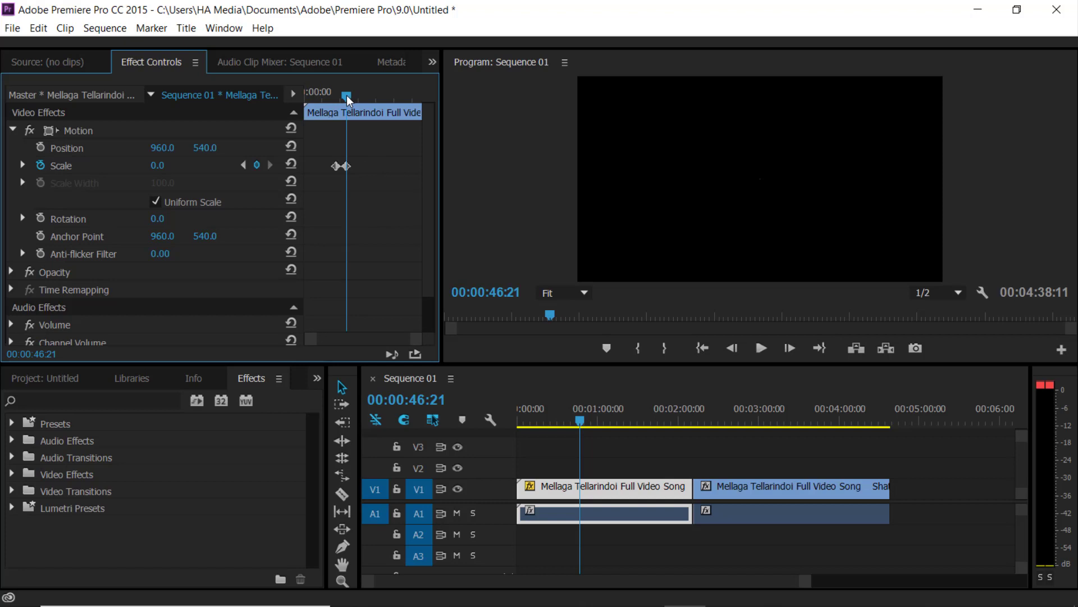
left_click_drag(346, 96, 354, 99)
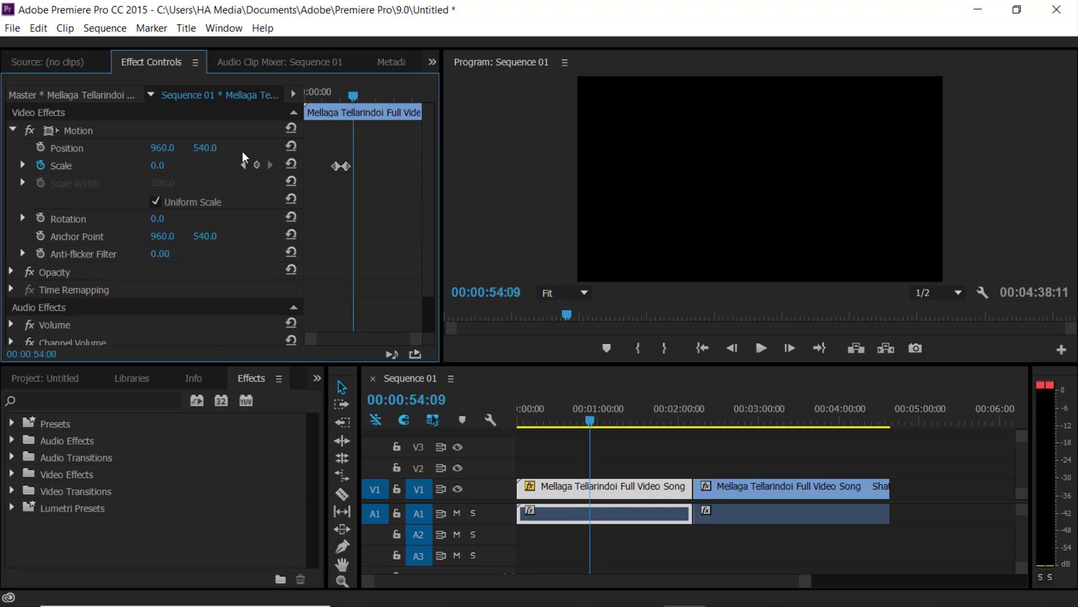
left_click(257, 165)
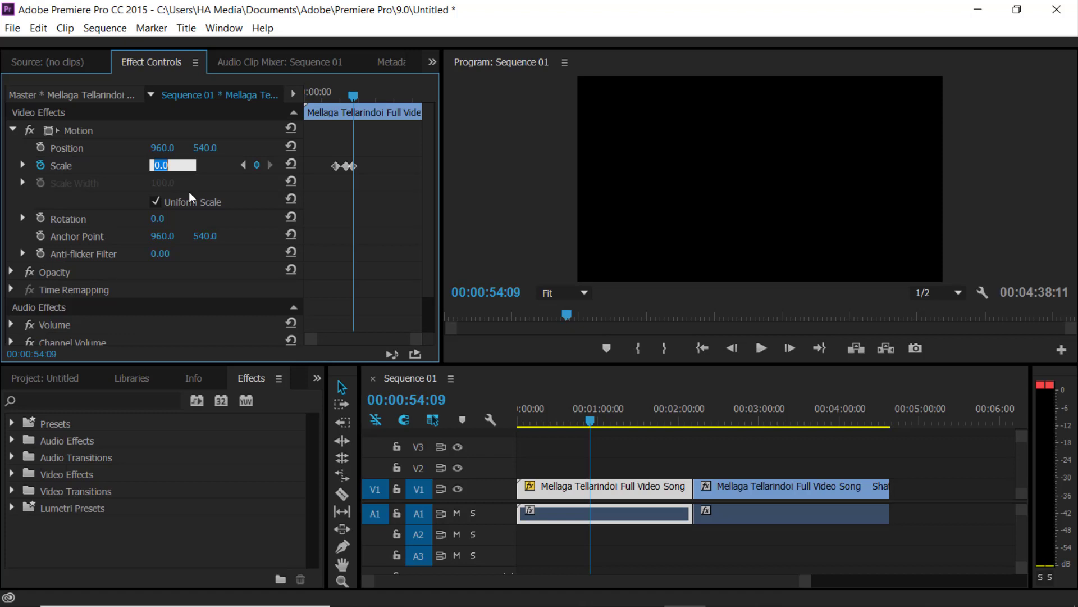
type("50")
key("Return")
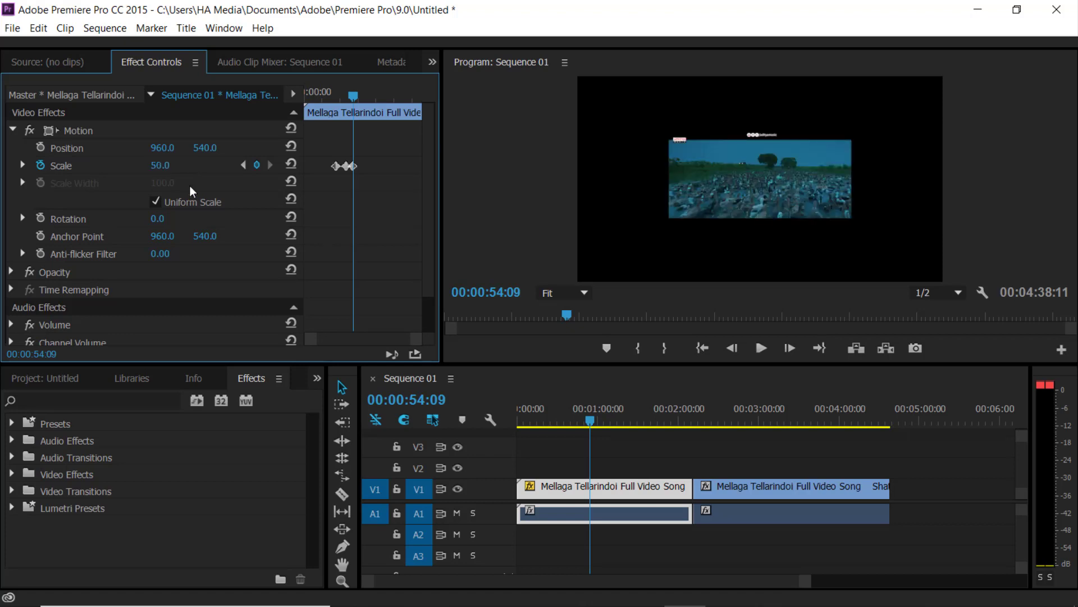
- Add Scale keyframes of 75 at 00:01:02:19 and 100 at 00:01:09:08
left_click_drag(354, 98, 360, 96)
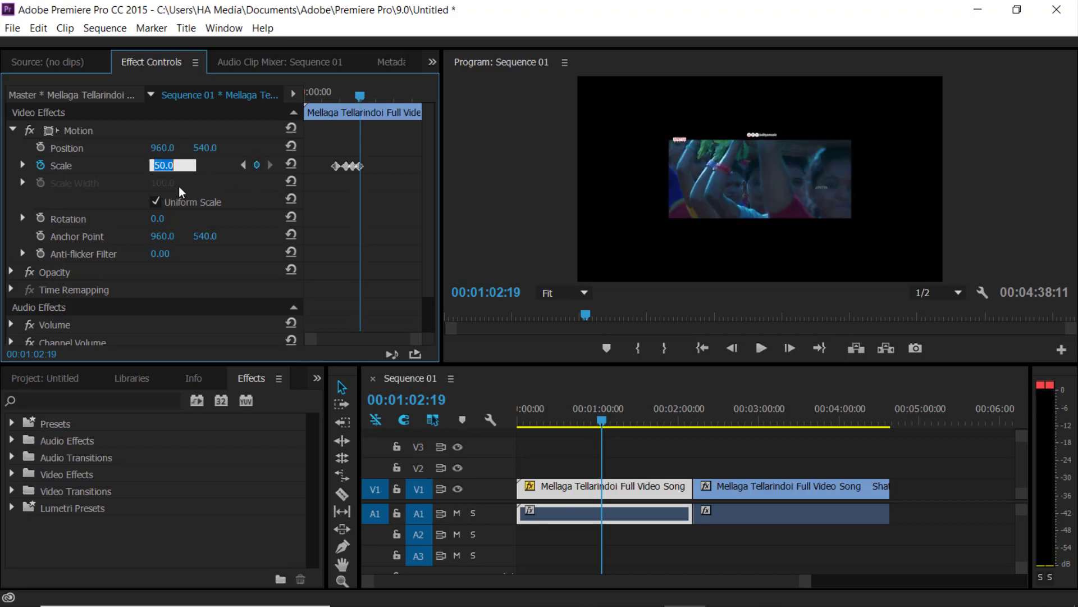
type("75")
key("Return")
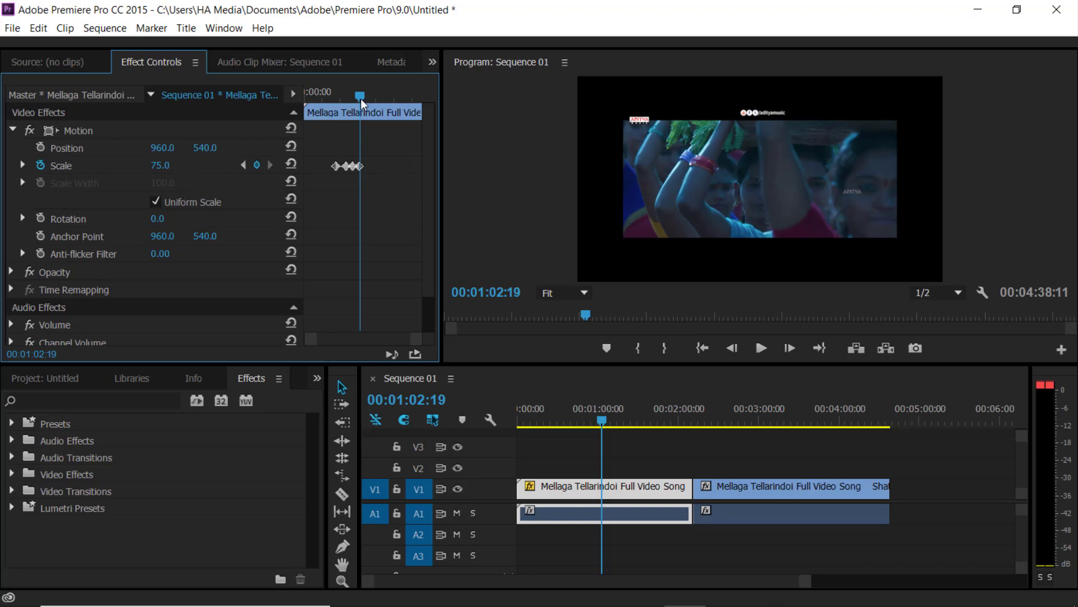
left_click_drag(361, 99, 366, 100)
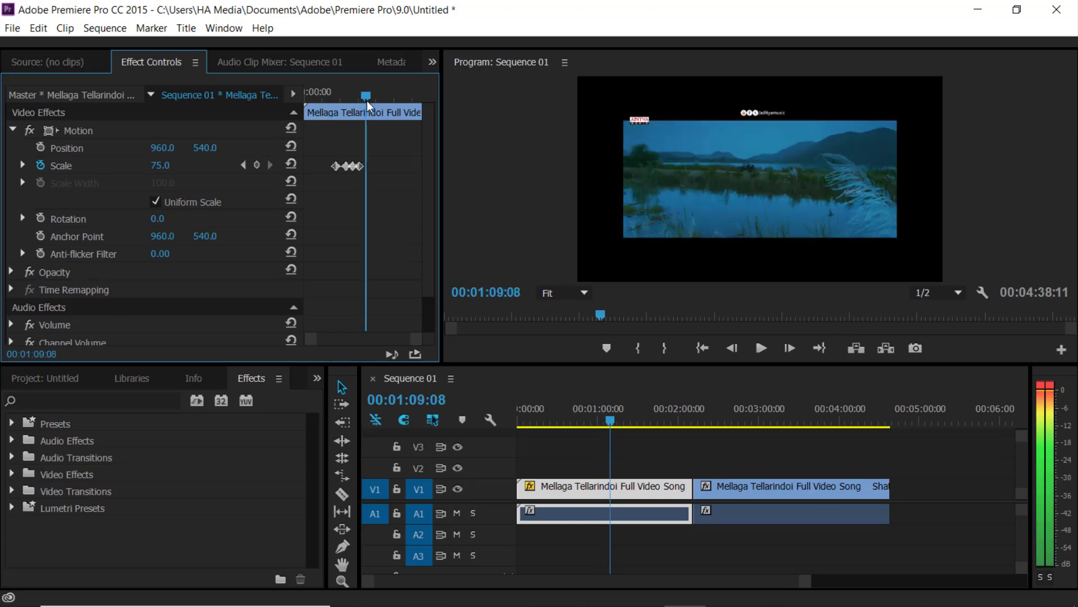
left_click(160, 164)
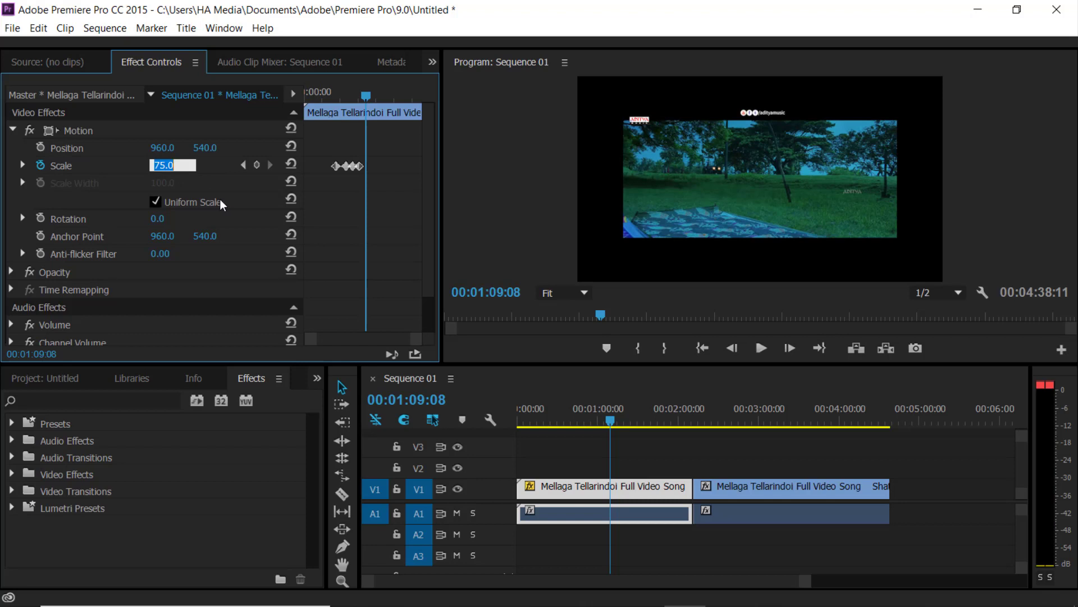
type("100")
key("Escape")
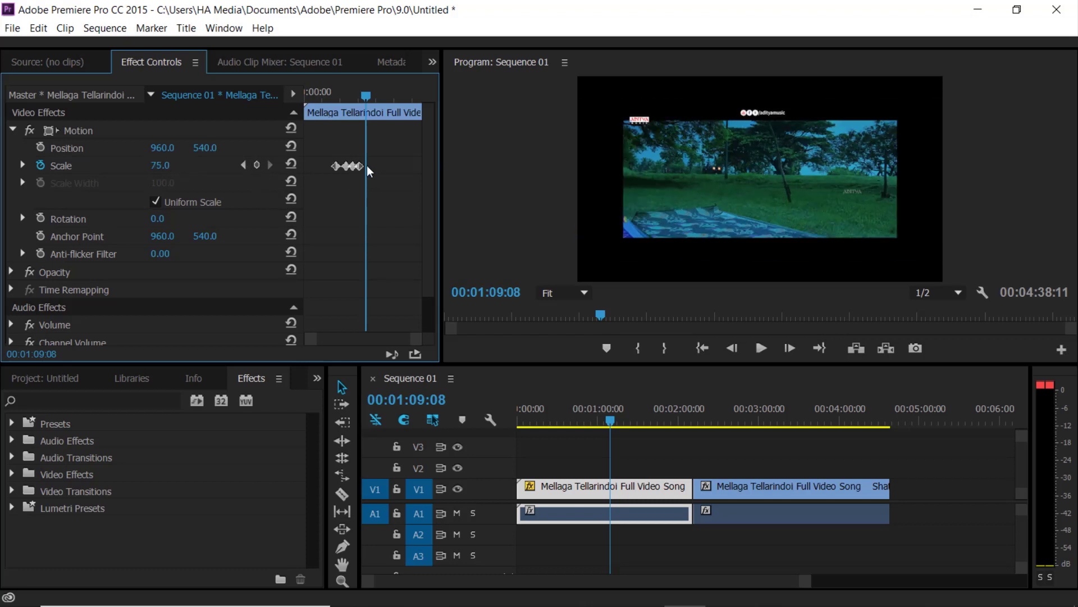
left_click(258, 164)
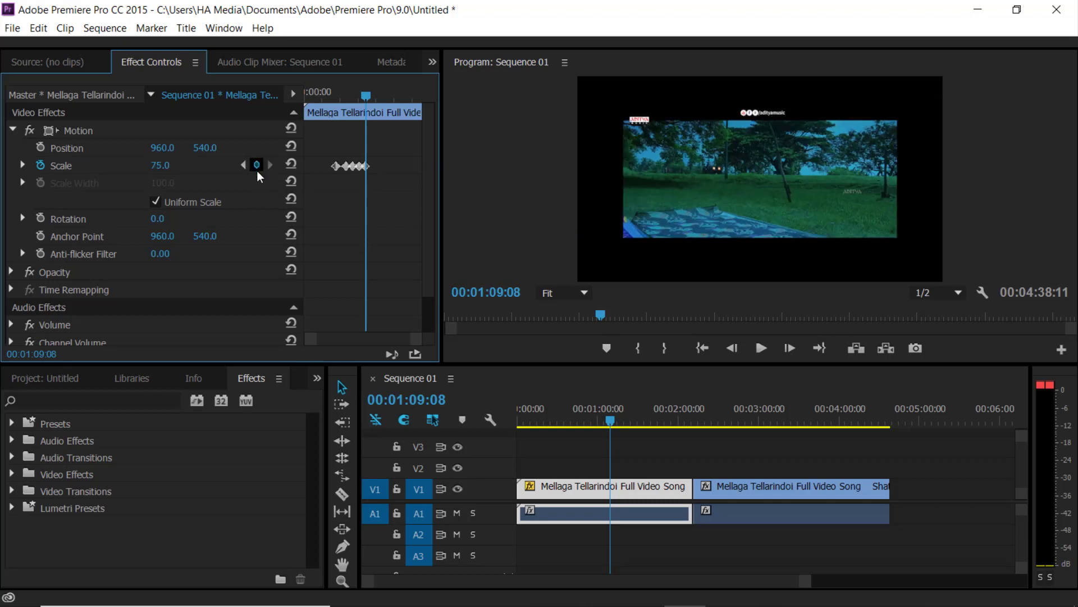
left_click(162, 165)
type("100")
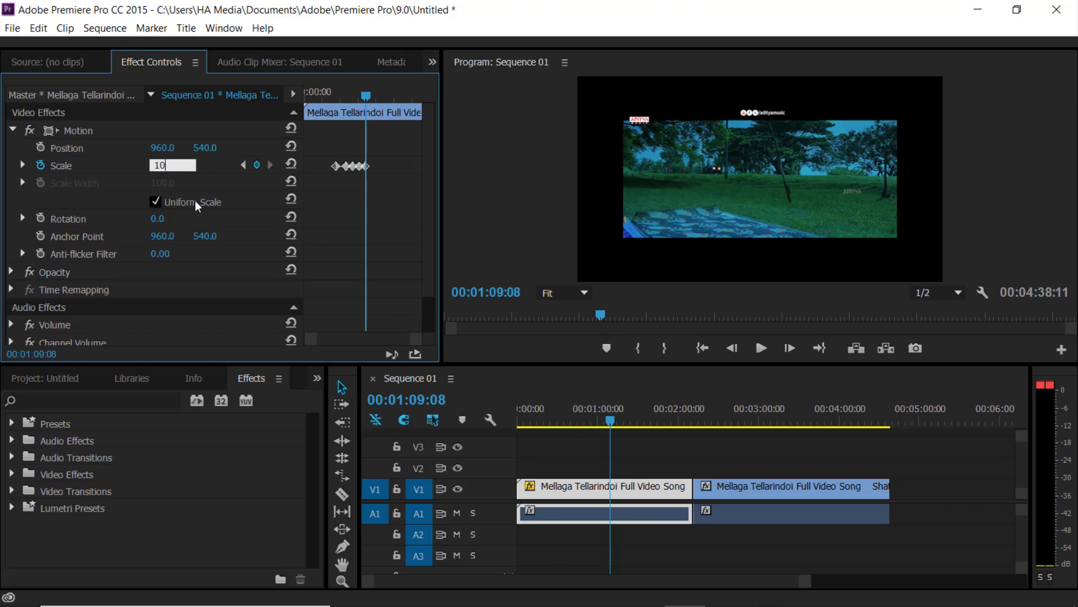
key("Return")
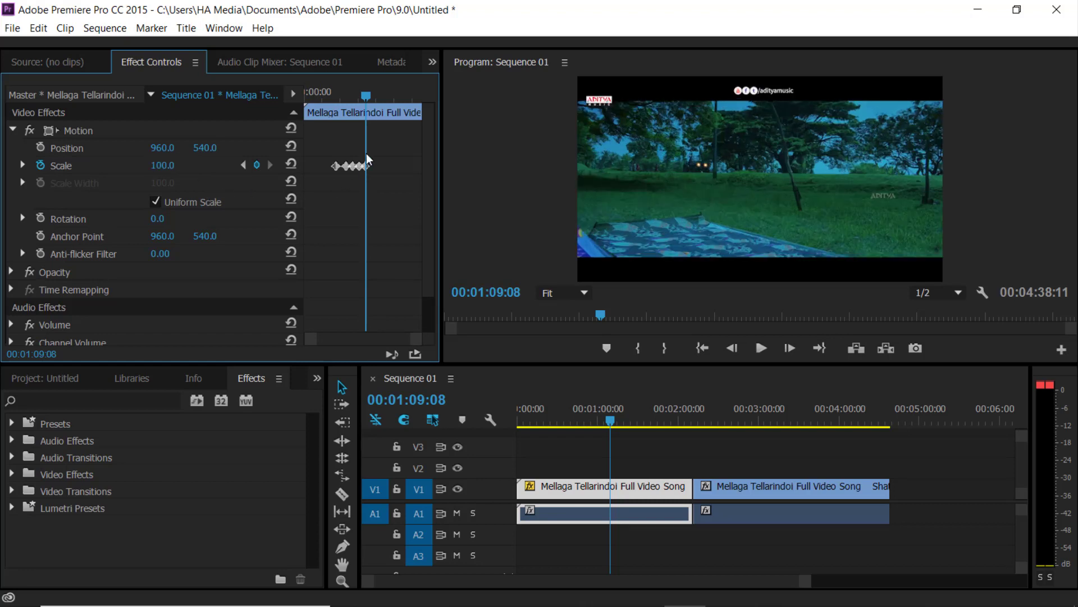
left_click_drag(368, 94, 335, 106)
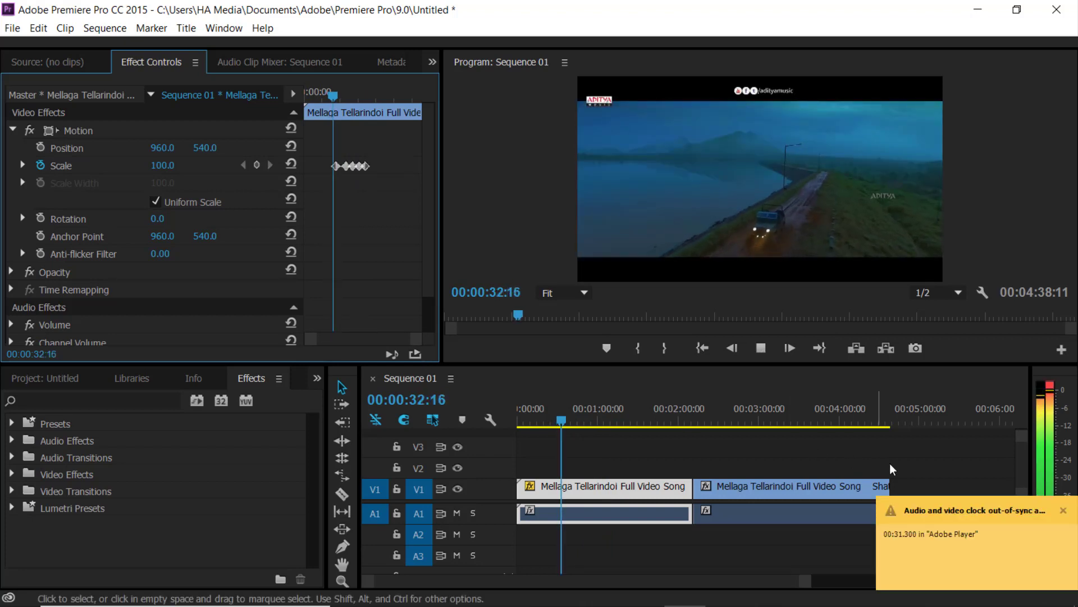
left_click(1063, 510)
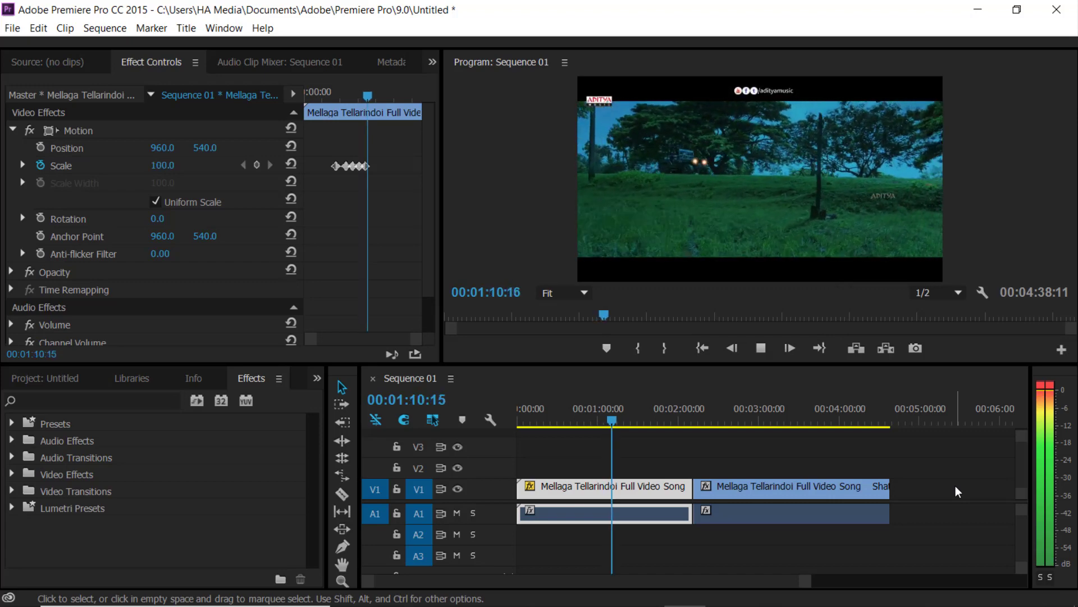
- Delete the old Scale keyframes and keyframe a starting Scale of 930
key("space")
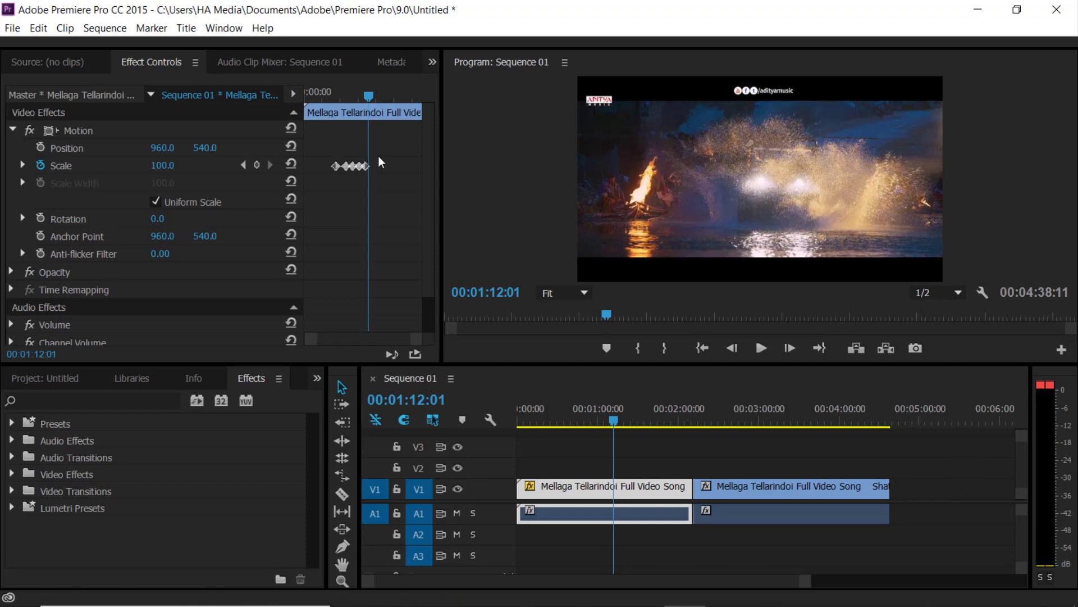
left_click_drag(331, 158, 378, 169)
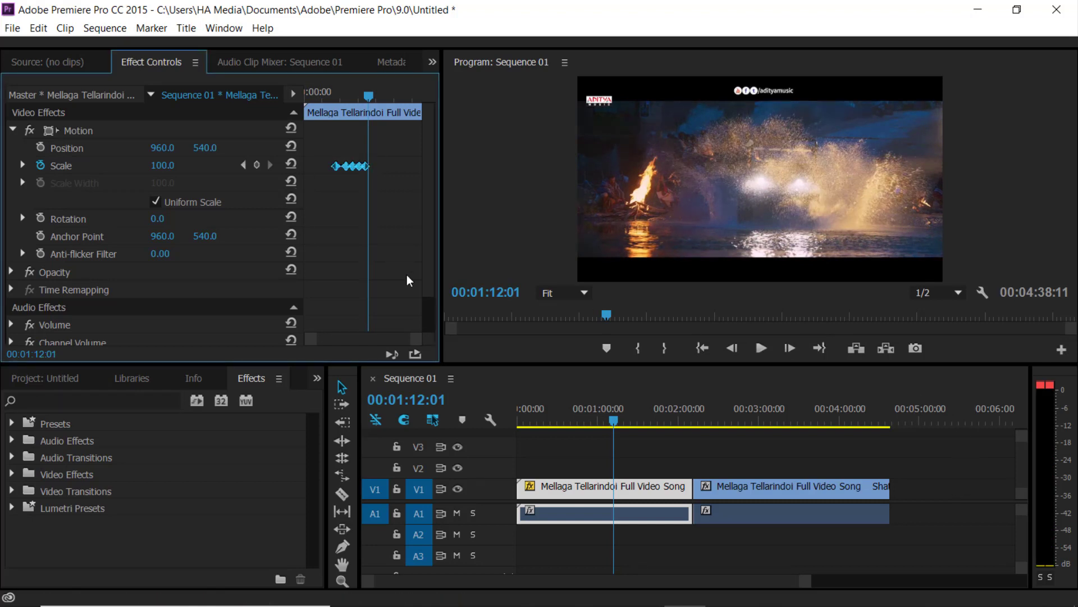
key("Delete")
left_click_drag(369, 98, 335, 104)
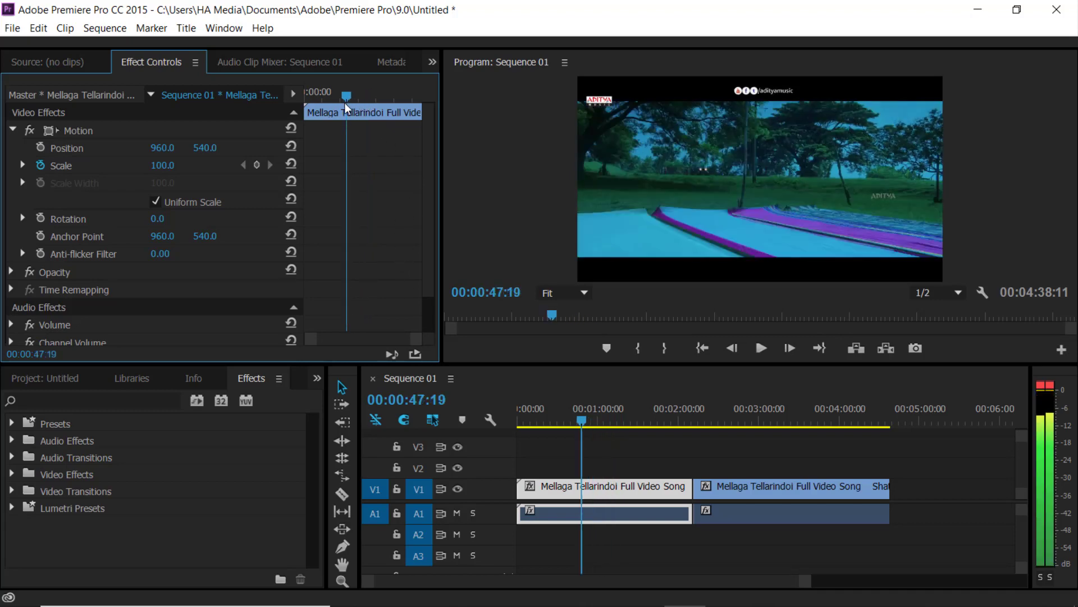
left_click(256, 165)
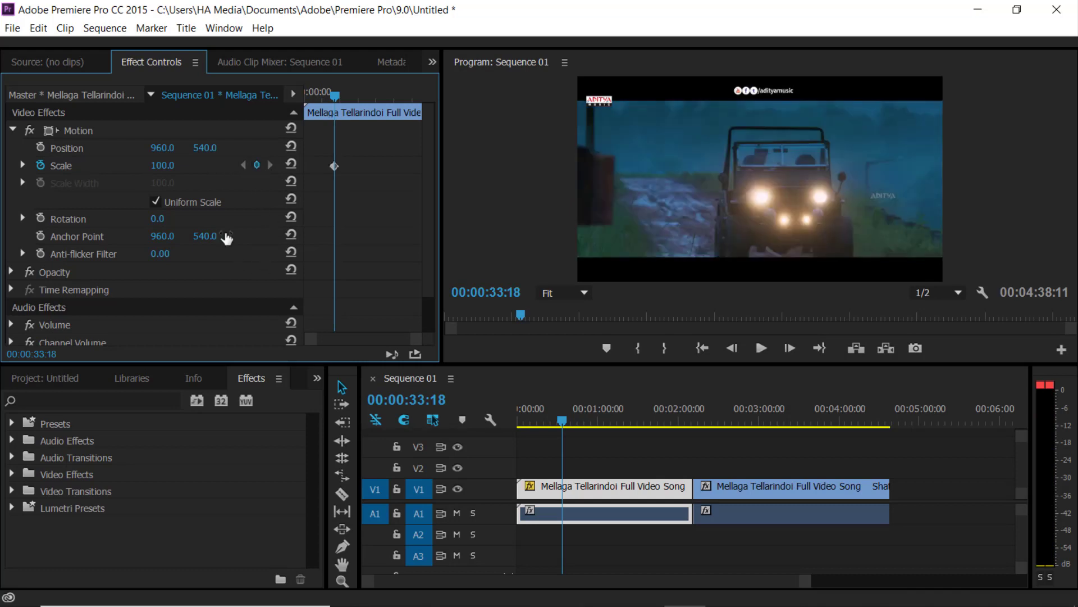
left_click(163, 165)
type("155")
key("Return")
left_click_drag(162, 165, 275, 165)
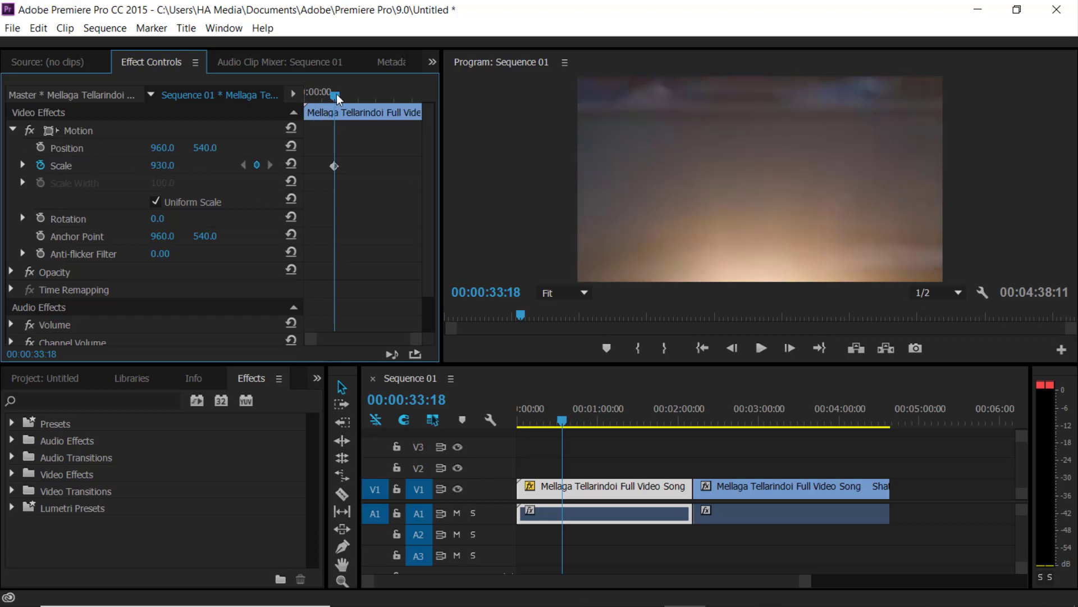
- Add Scale keyframes of 296 at 00:00:39:09 and 134 at 00:00:47:19
left_click_drag(336, 94, 342, 107)
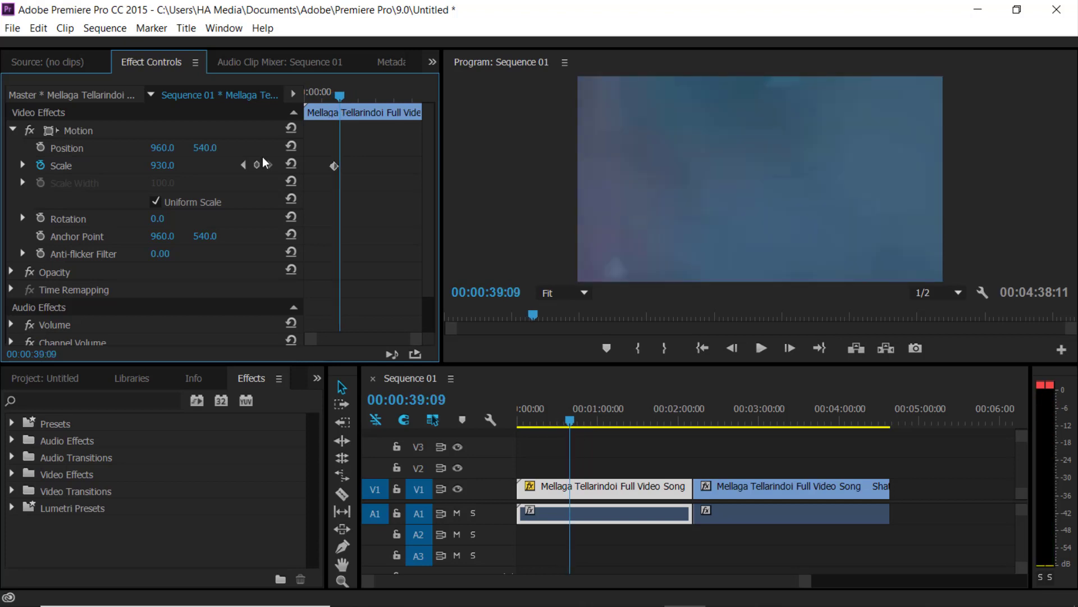
left_click(256, 165)
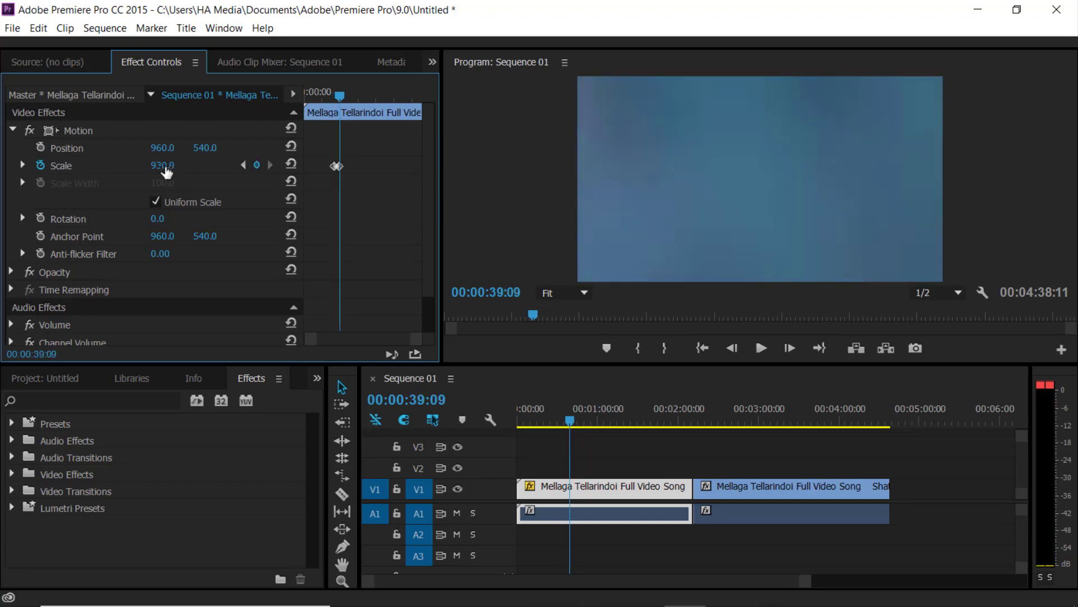
left_click_drag(162, 165, 84, 166)
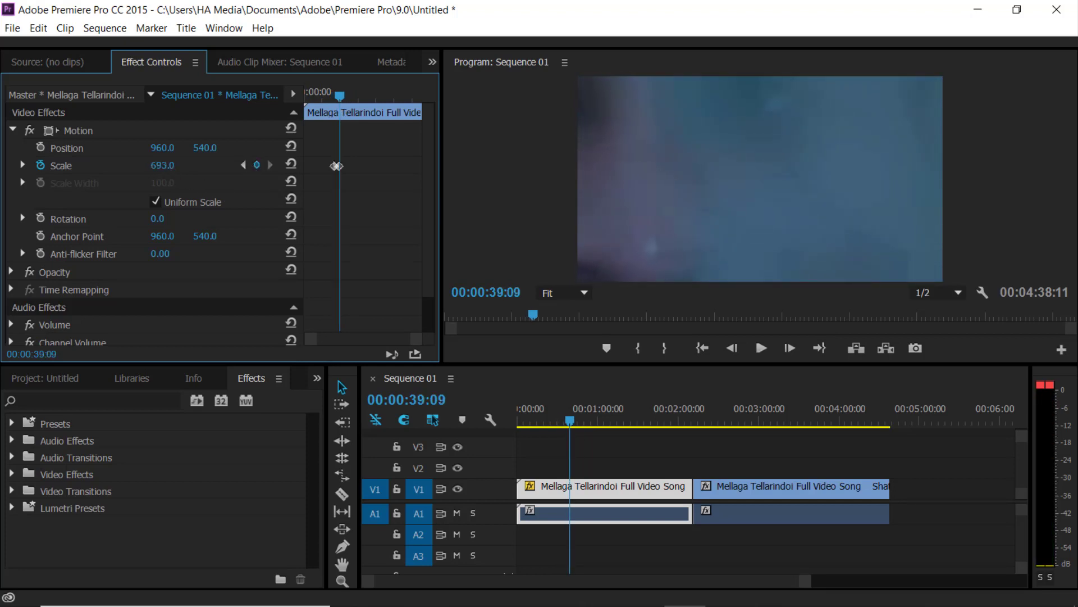
left_click_drag(162, 165, 84, 165)
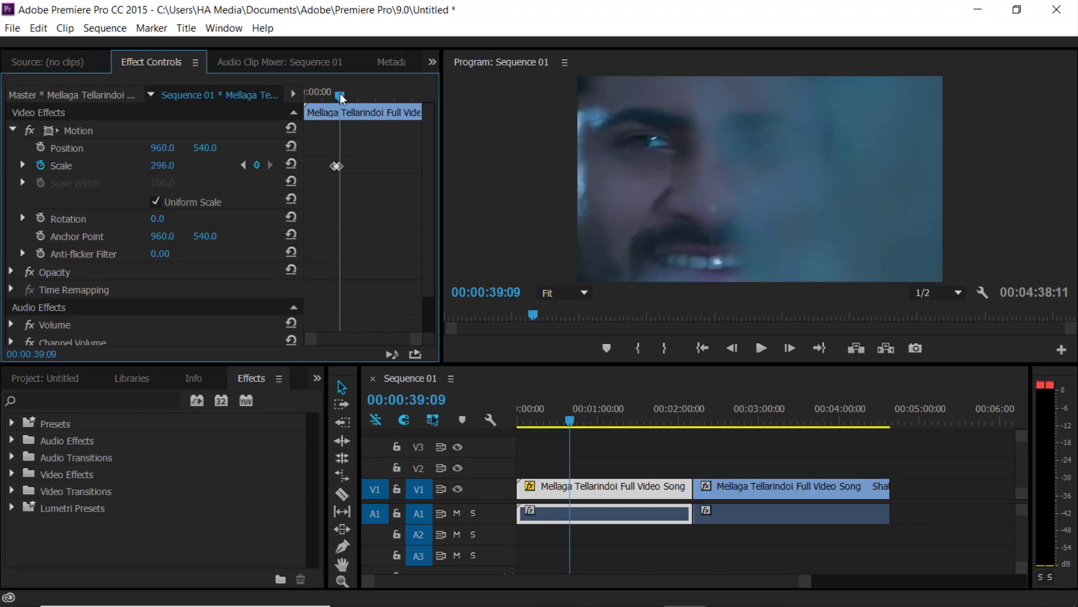
left_click_drag(341, 94, 347, 94)
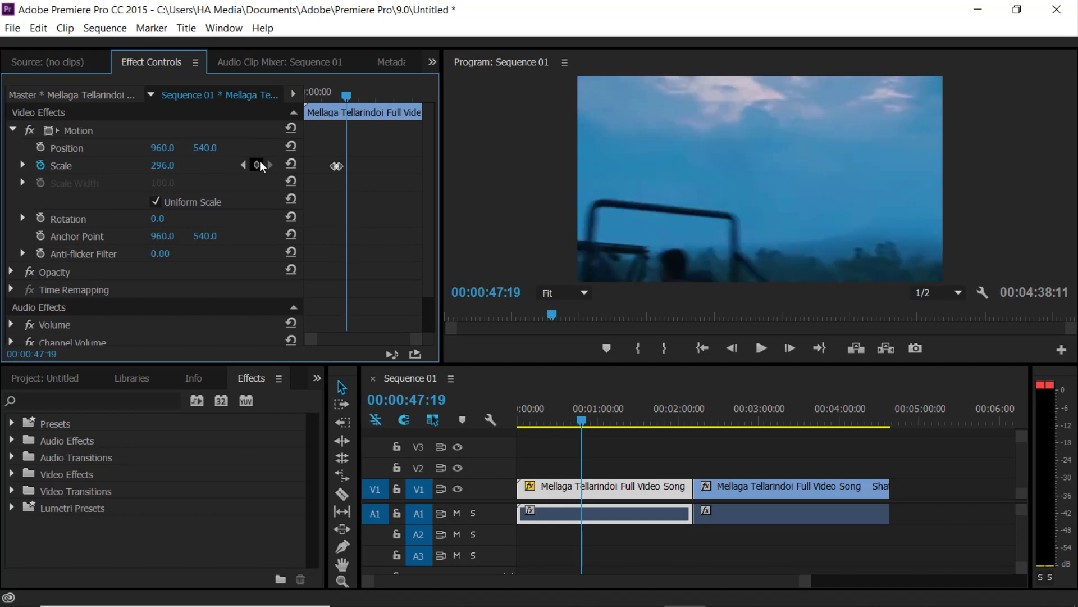
left_click(257, 164)
left_click_drag(180, 165, 77, 169)
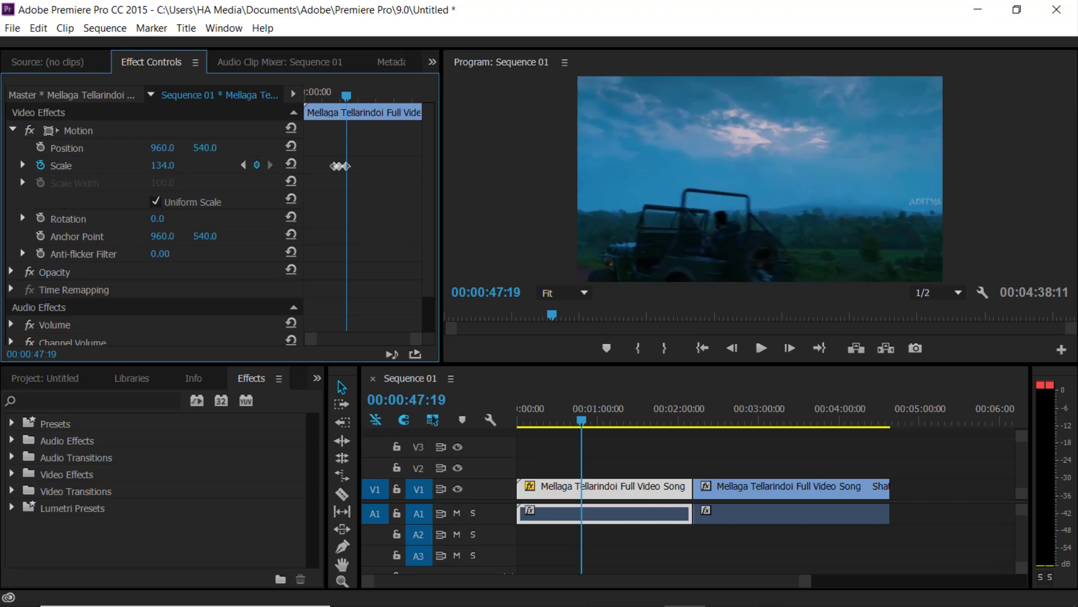
left_click_drag(163, 166, 167, 165)
- Keyframe Scale back to 100 at 00:00:54:09 and play from 00:00:23:10
left_click_drag(348, 97, 353, 97)
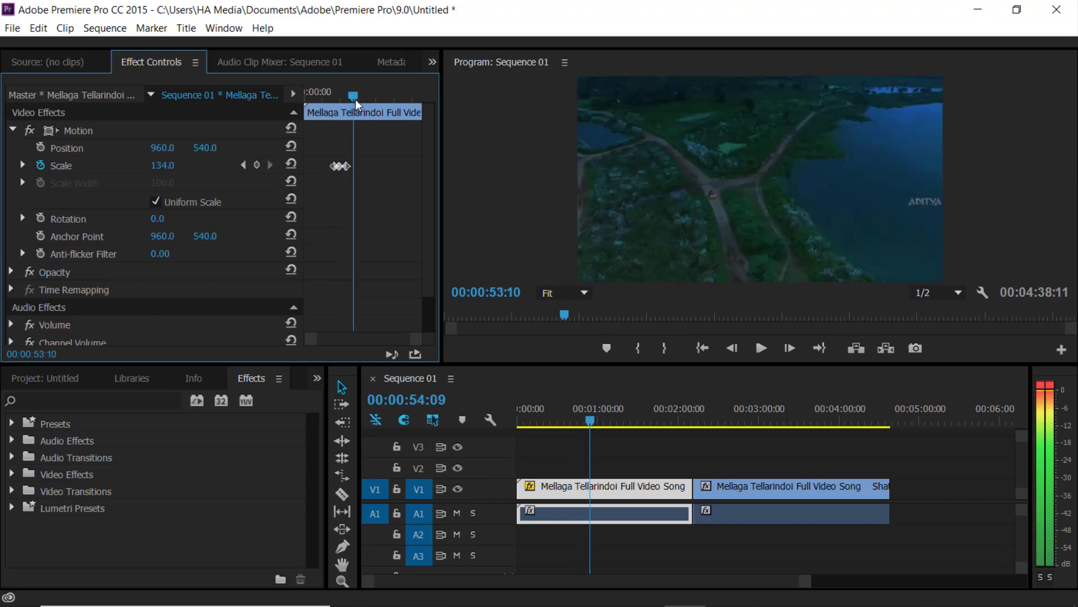
left_click(257, 165)
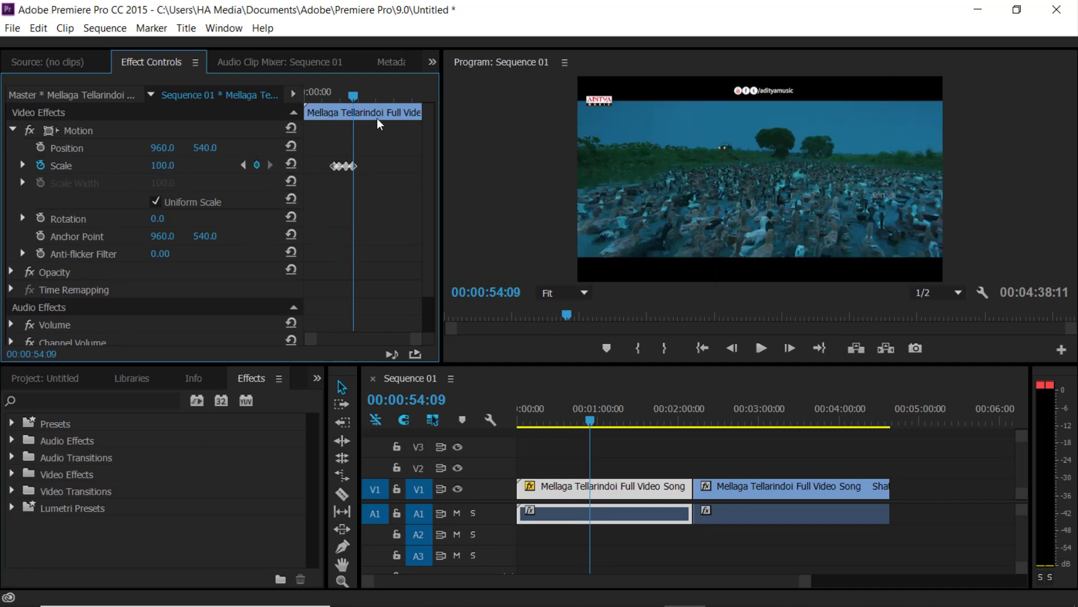
left_click_drag(353, 96, 325, 101)
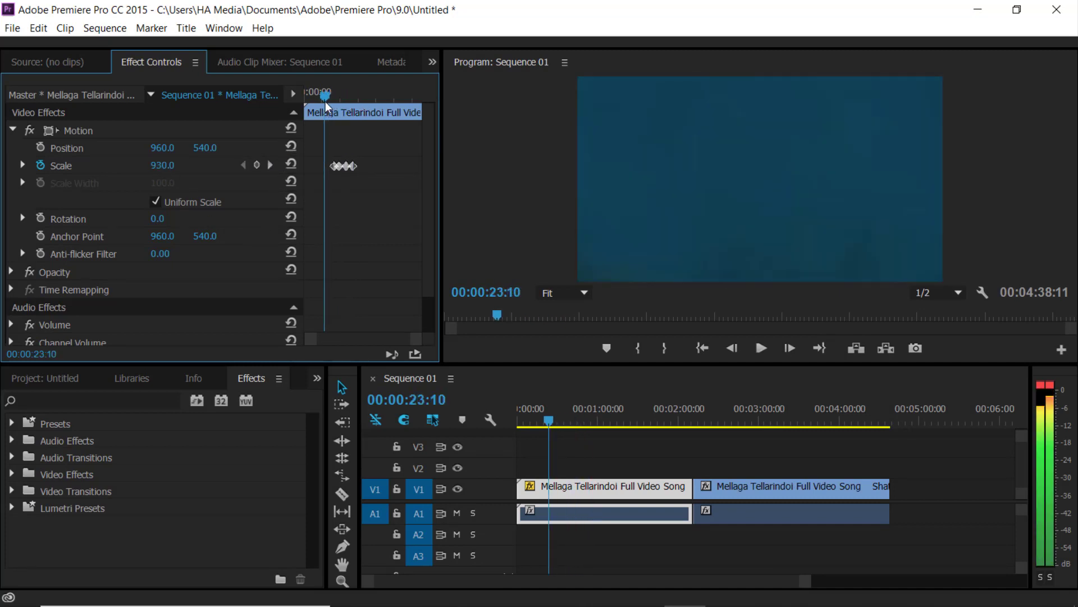
key("space")
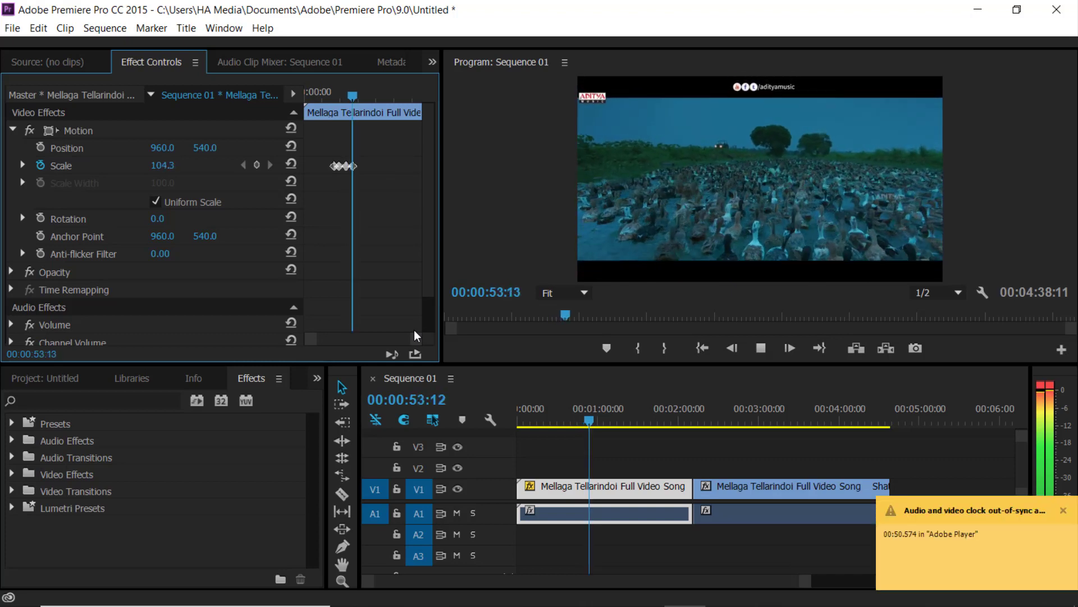
- Stop the zoom preview and delete all of its Scale keyframes
left_click(1064, 510)
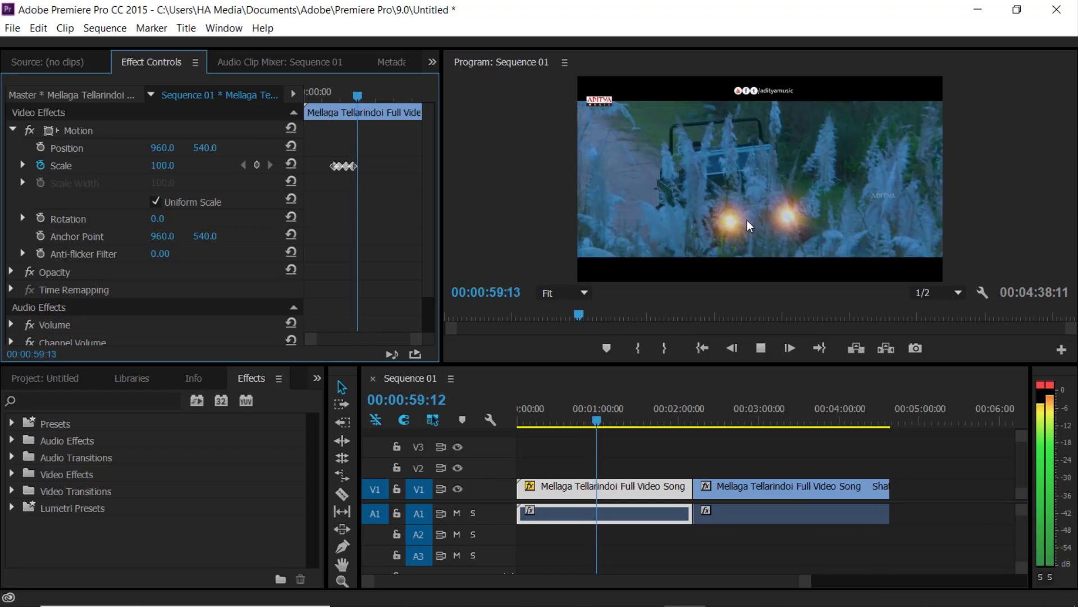
key("space")
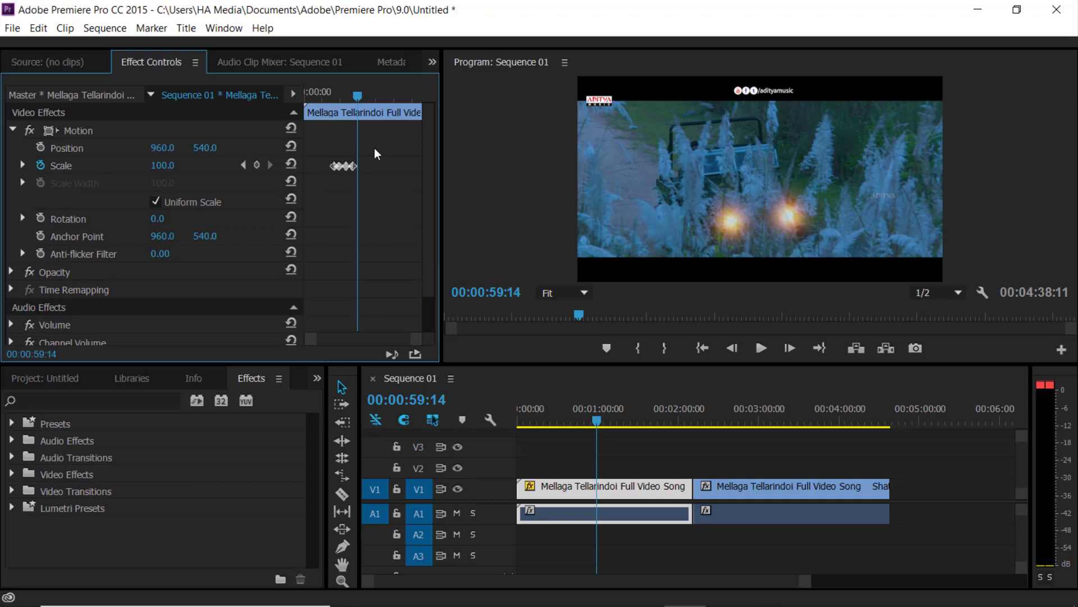
left_click_drag(375, 148, 330, 182)
key("Delete")
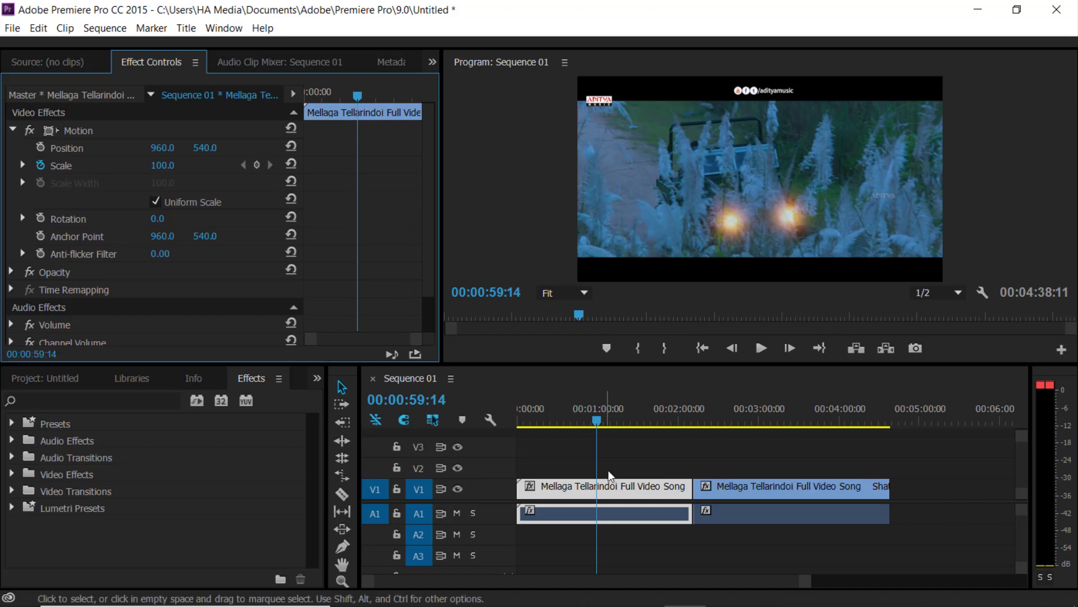
- Scrub through the sequence and park the playhead at 00:00:03:03 on the logo
mouse_move(600, 420)
left_mouse_down()
mouse_move(545, 428)
mouse_move(632, 430)
left_mouse_up()
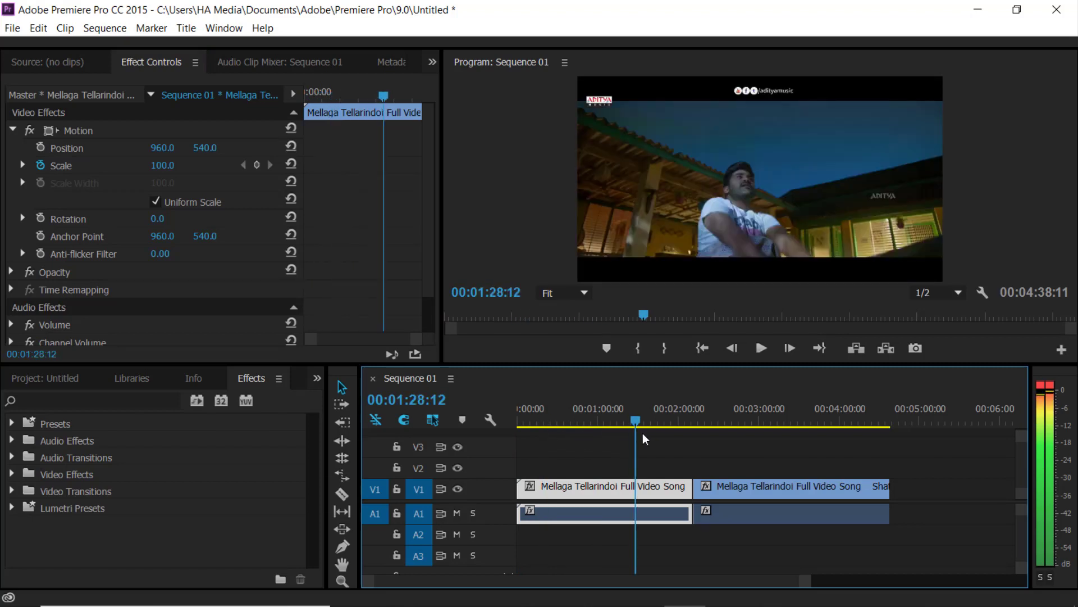
mouse_move(631, 430)
left_mouse_down()
mouse_move(581, 457)
mouse_move(581, 487)
left_mouse_up()
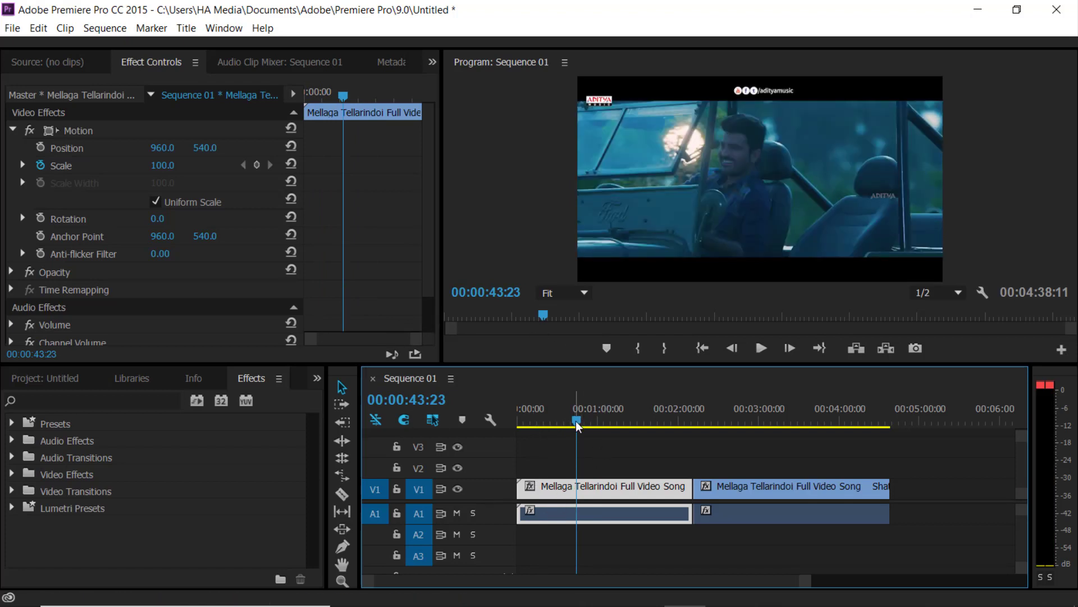
left_click_drag(579, 425, 521, 425)
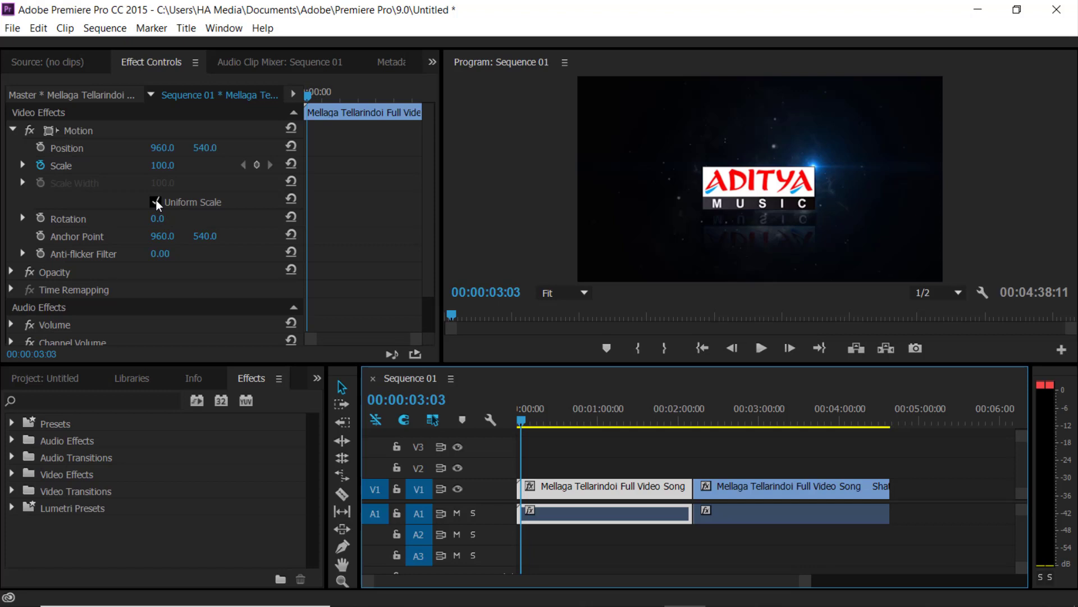
- Turn off Uniform Scale, stretch Scale Height to 320 and beyond, then reset it to 100
left_click(156, 201)
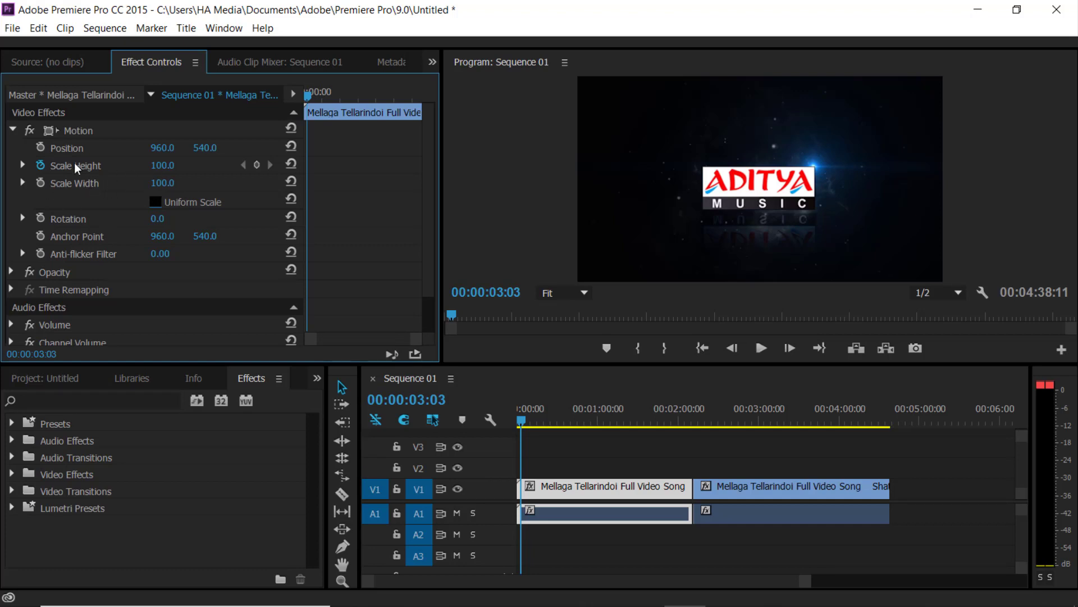
left_click(161, 165)
type("320")
key("Return")
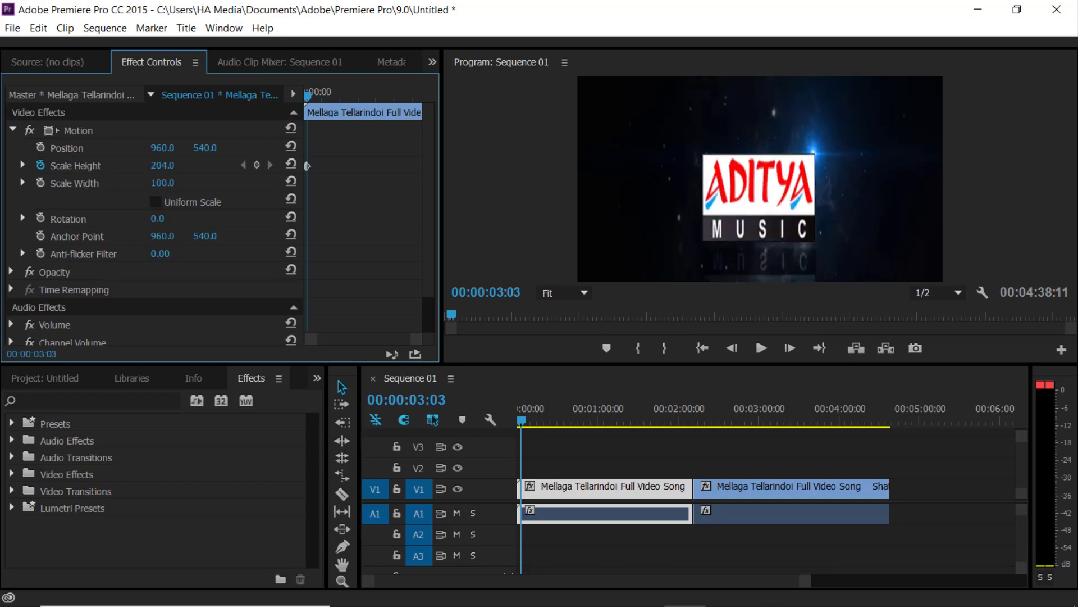
left_click_drag(162, 165, 179, 165)
left_click_drag(162, 165, 112, 165)
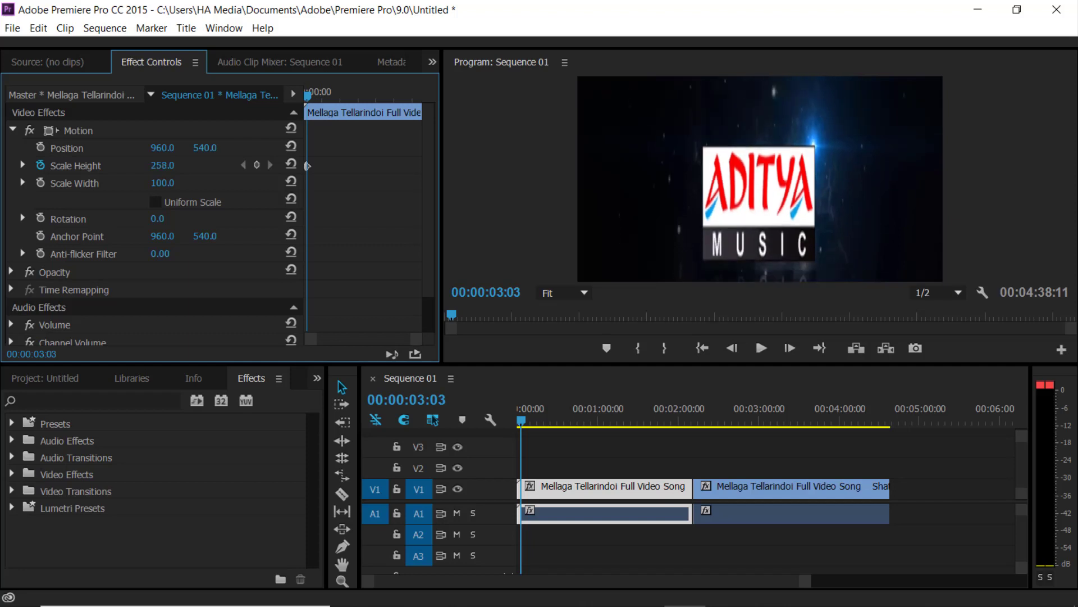
left_click(292, 164)
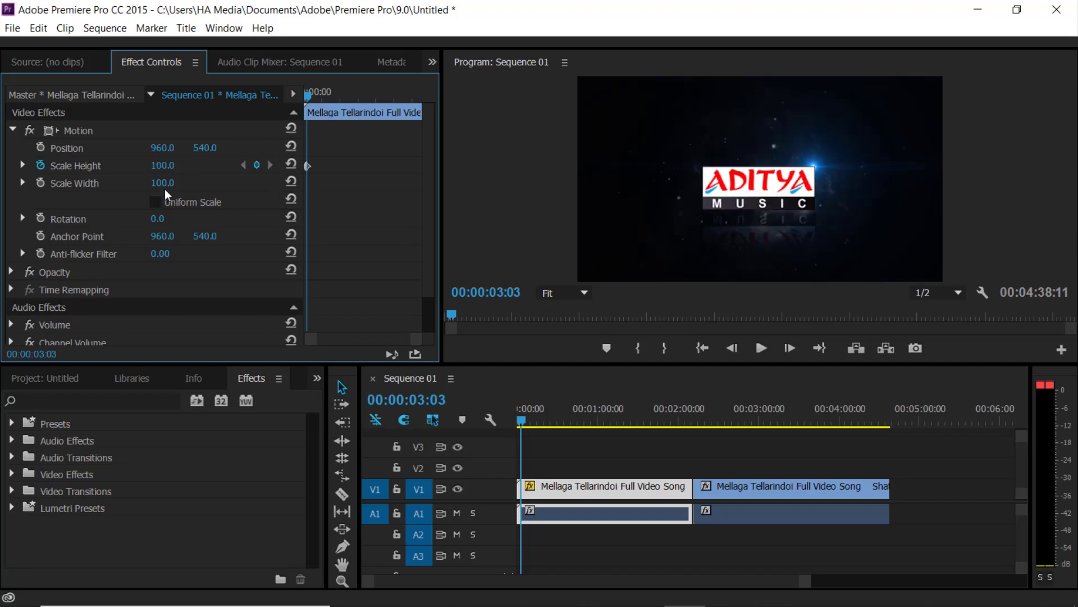
- Stretch Scale Width to about 545, reset it to 100, and re-enable Uniform Scale
left_click_drag(165, 189, 297, 189)
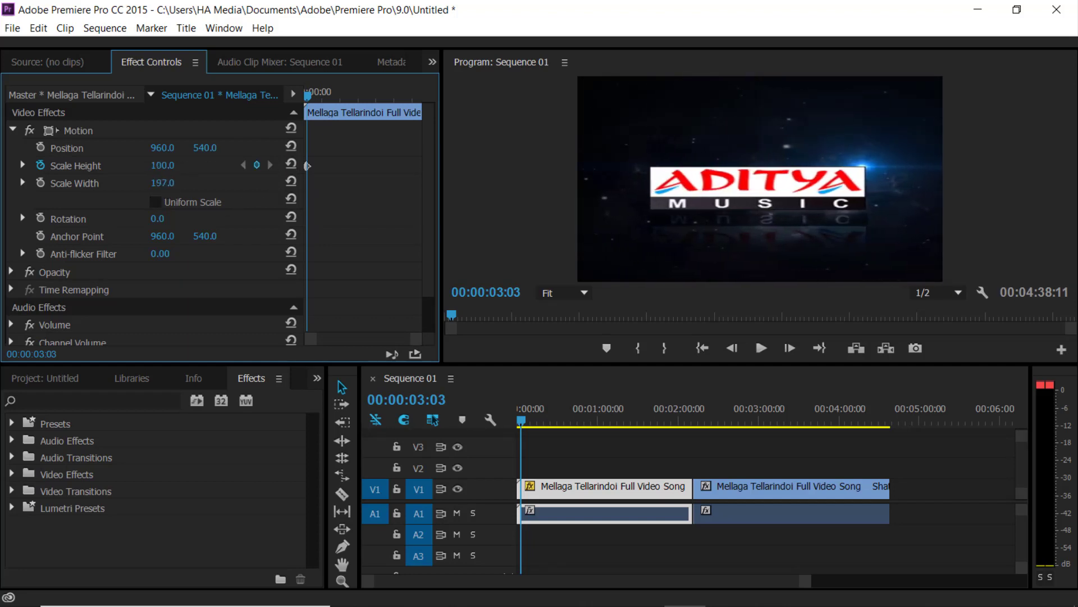
left_click_drag(163, 183, 258, 183)
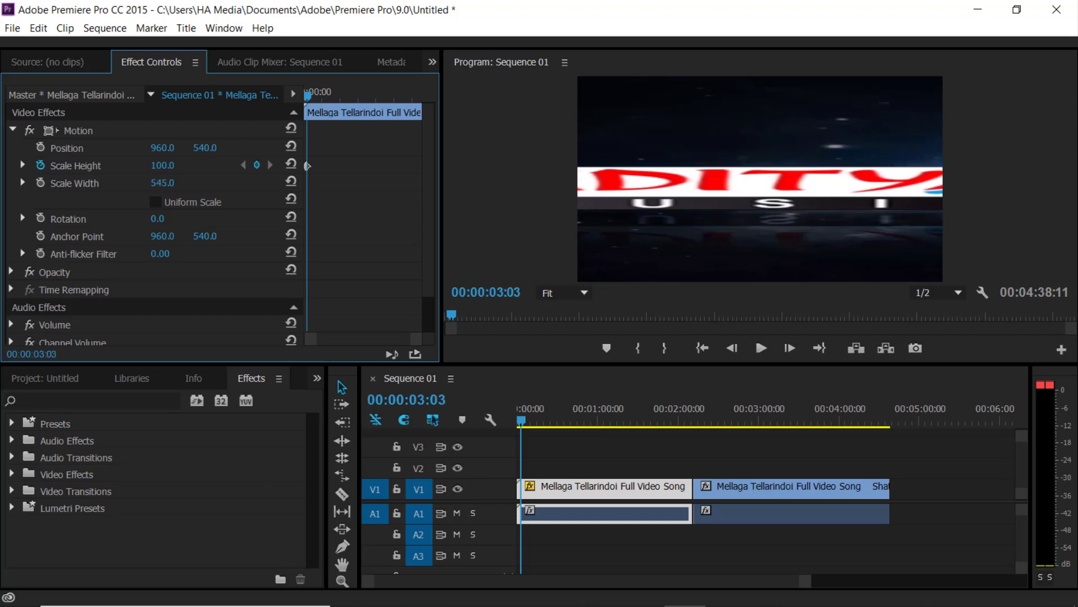
left_click(293, 180)
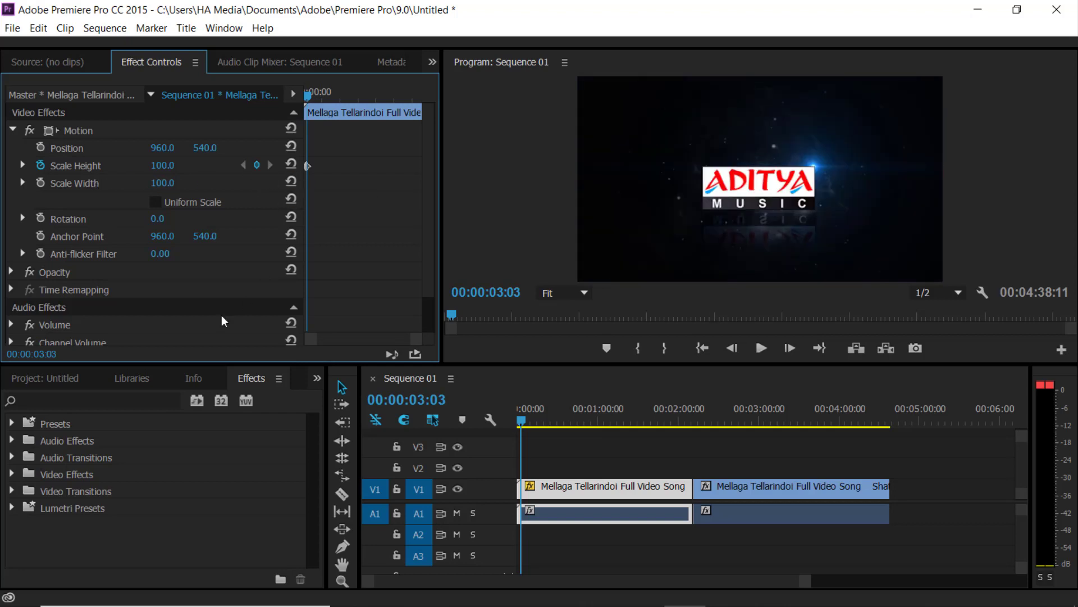
left_click(157, 200)
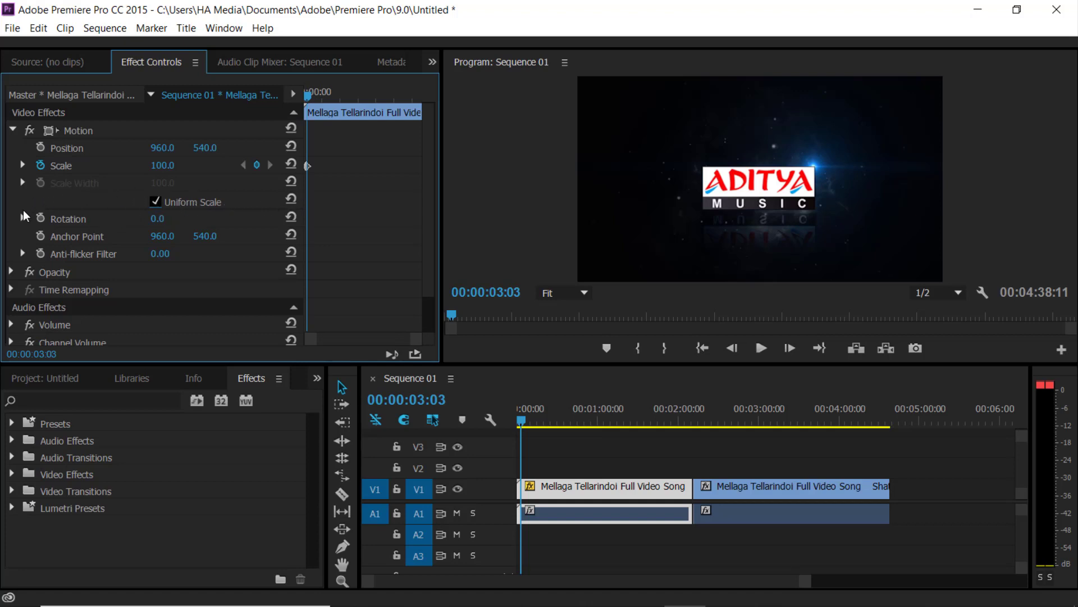
- Inspect the Scale Width and Rotation controls, then park the playhead near 00:00:10:01
left_click(22, 182)
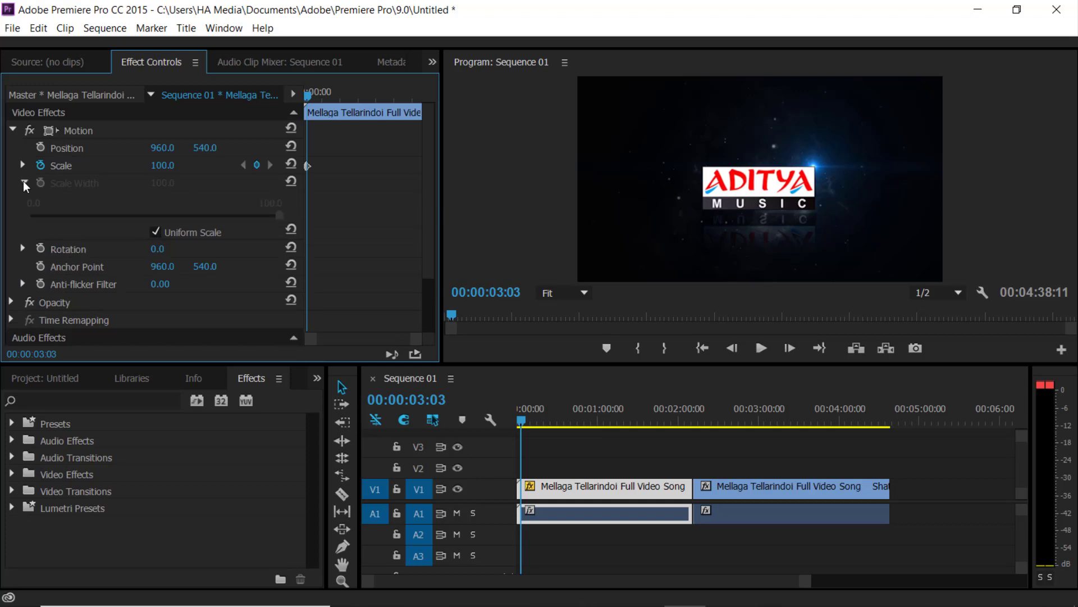
left_click(23, 181)
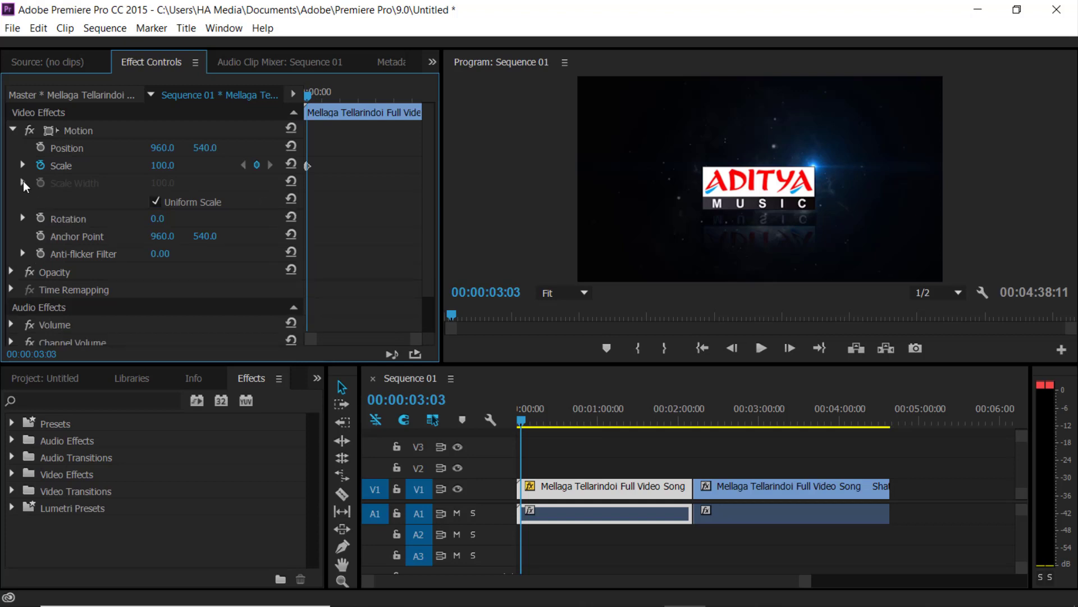
left_click(22, 218)
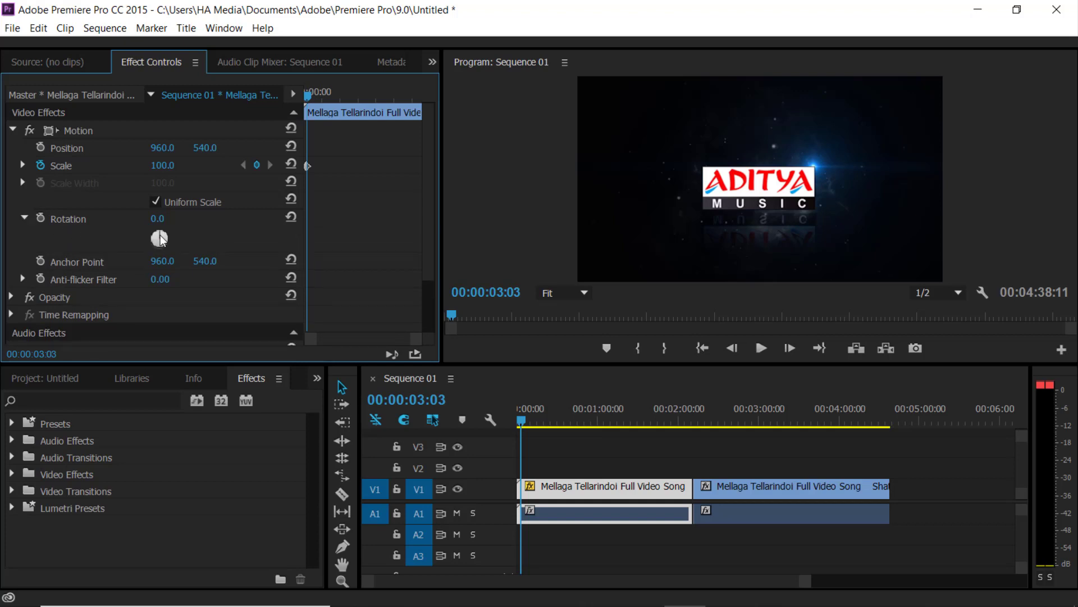
left_click(24, 219)
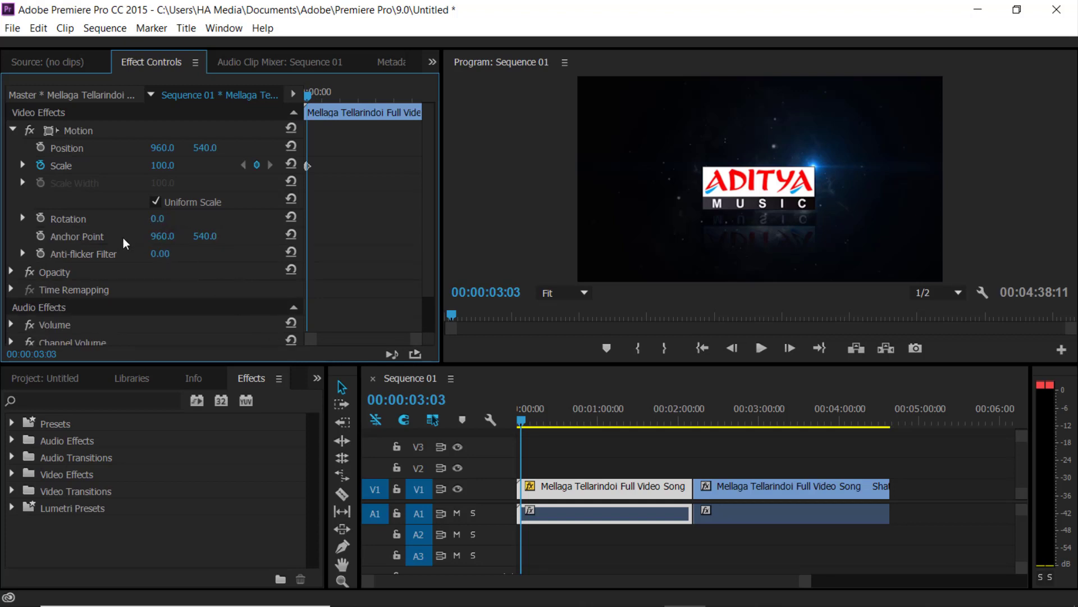
left_click(534, 421)
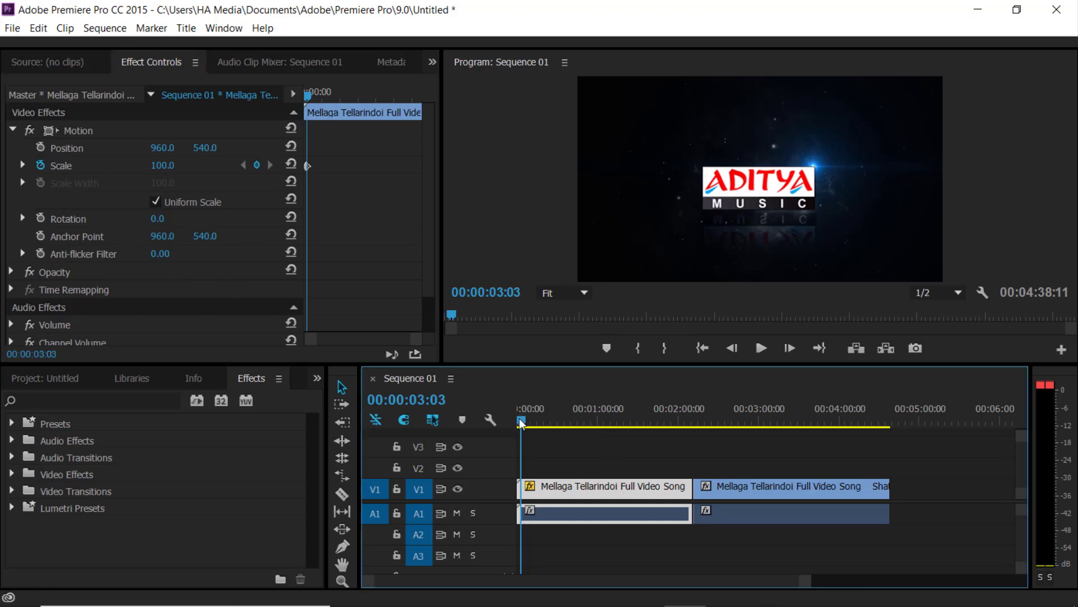
left_click_drag(537, 418, 529, 429)
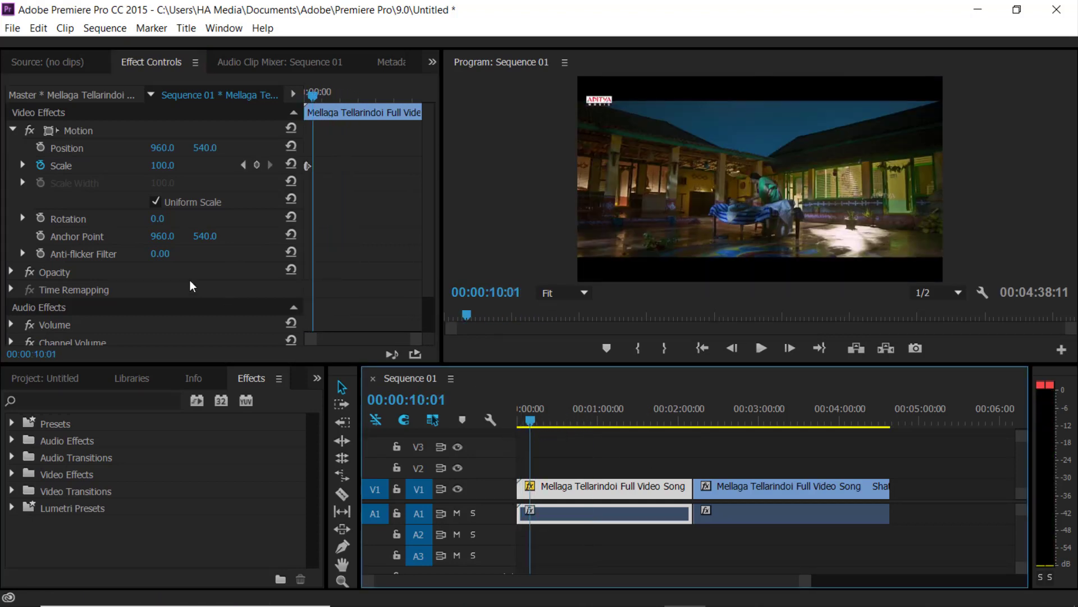
- Start Rotation keyframing, remove the Scale animation, and test tilts before resetting to 0°
left_click(41, 217)
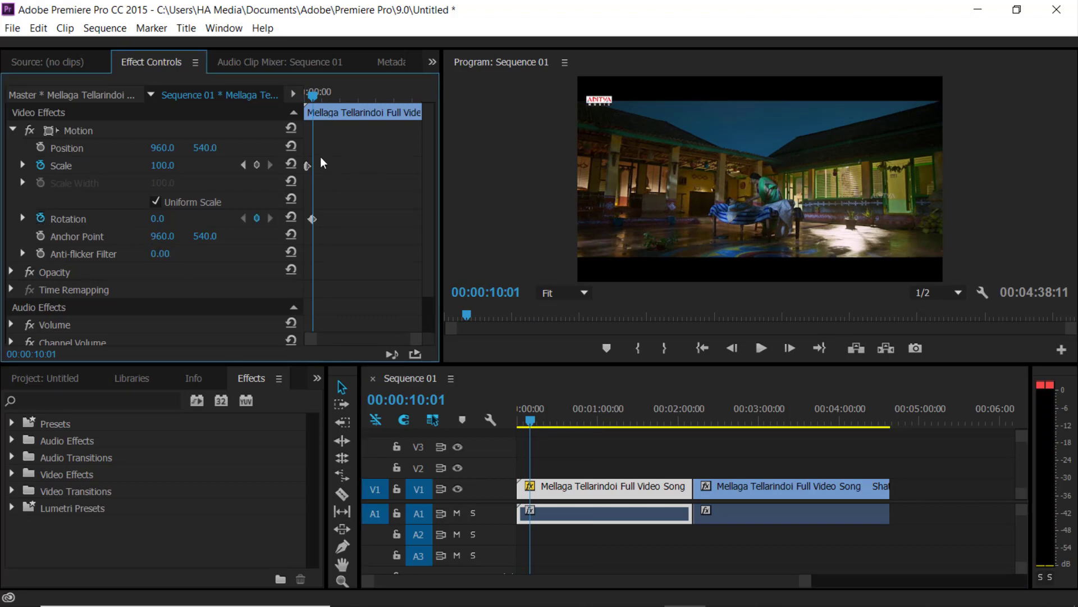
left_click(43, 164)
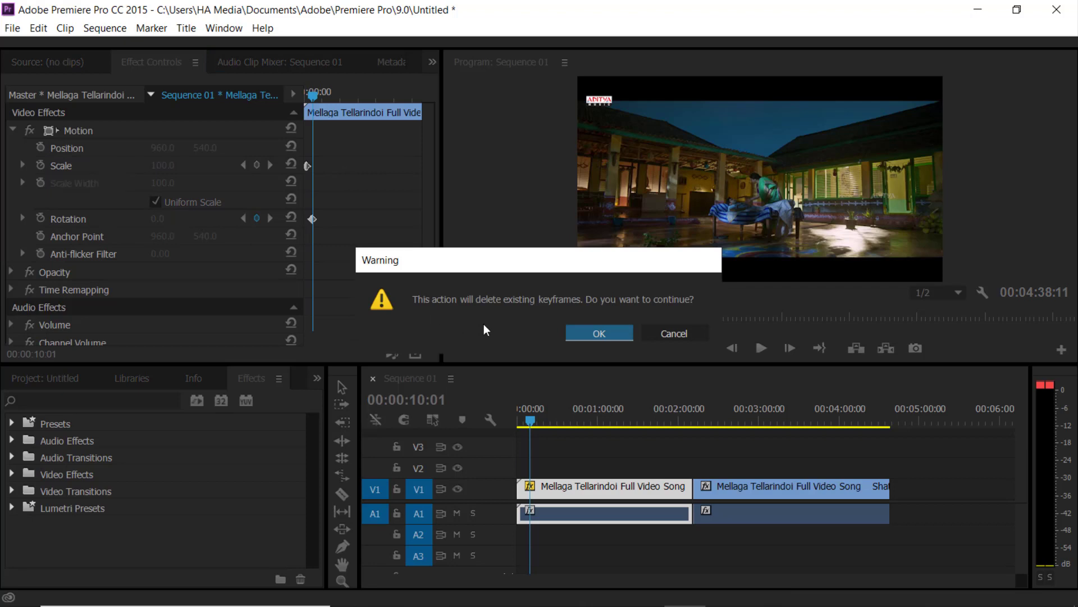
left_click(583, 334)
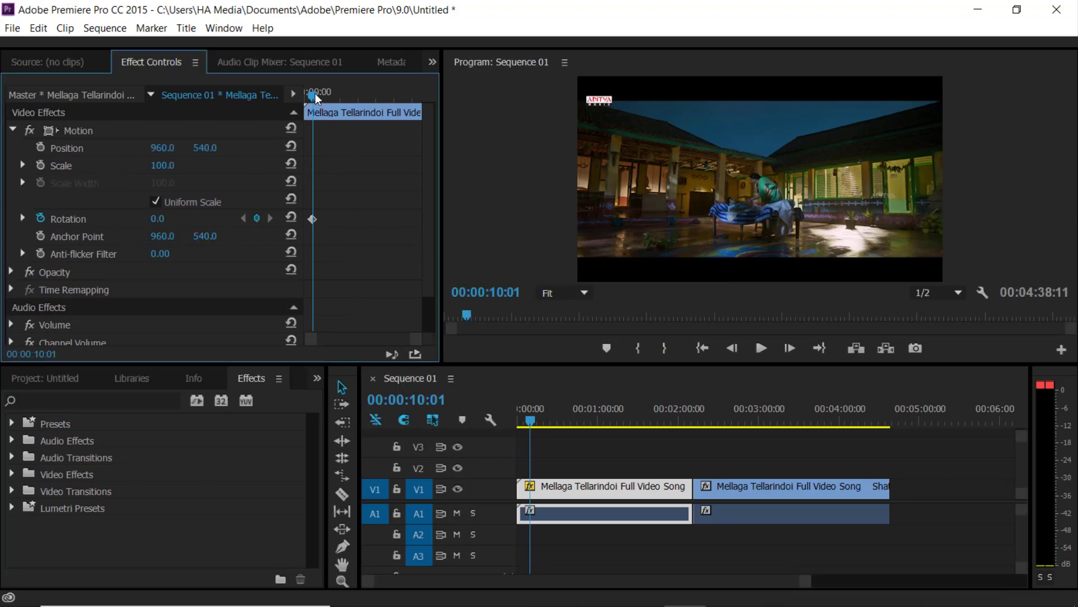
left_click_drag(316, 93, 322, 96)
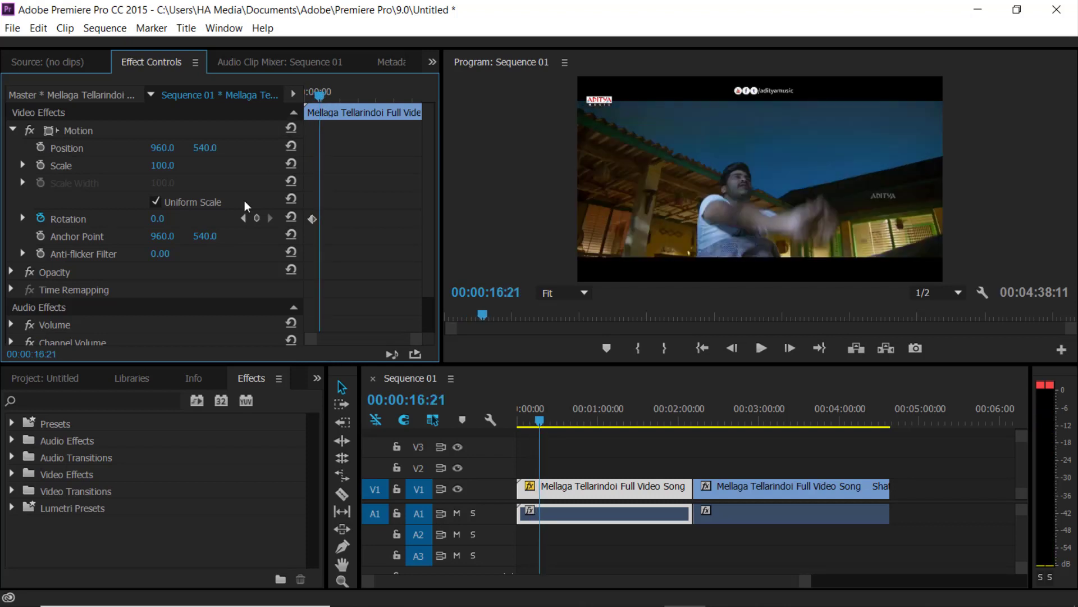
left_click_drag(162, 220, 183, 221)
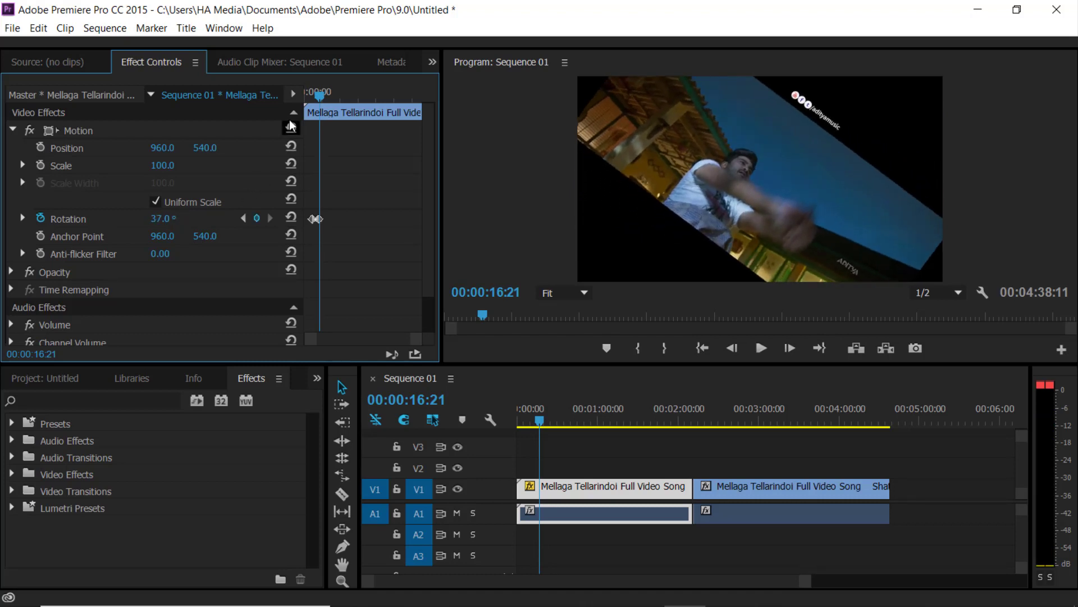
left_click_drag(322, 96, 329, 96)
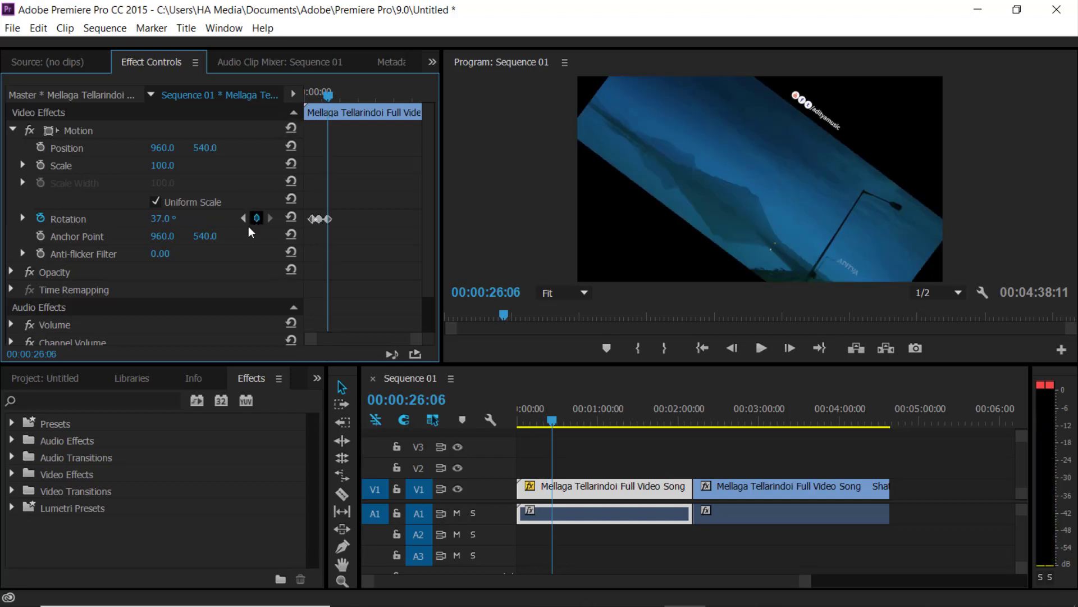
left_click_drag(166, 219, 147, 219)
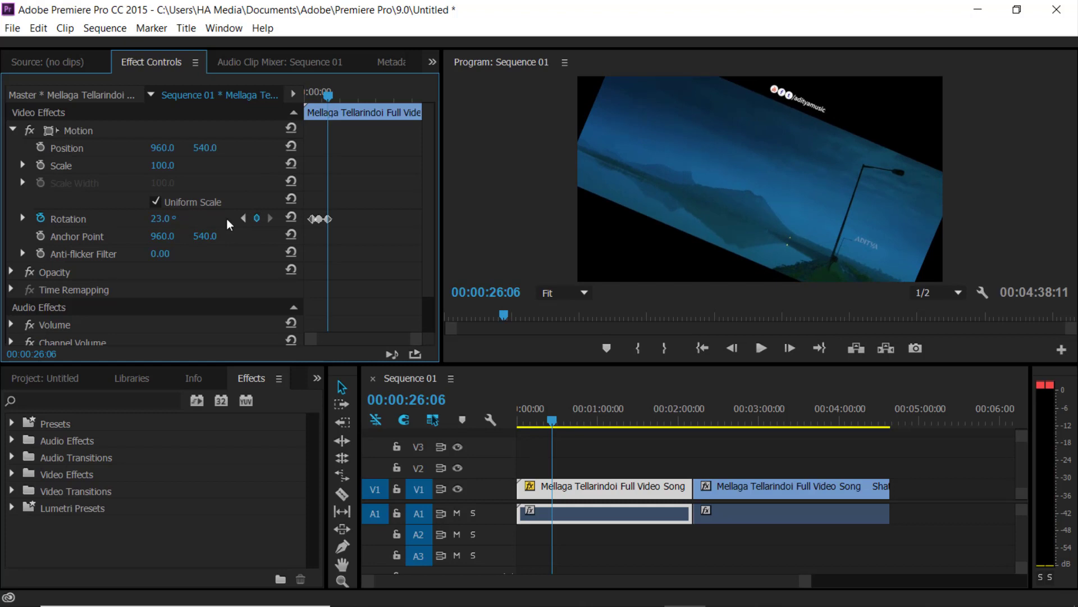
left_click(292, 219)
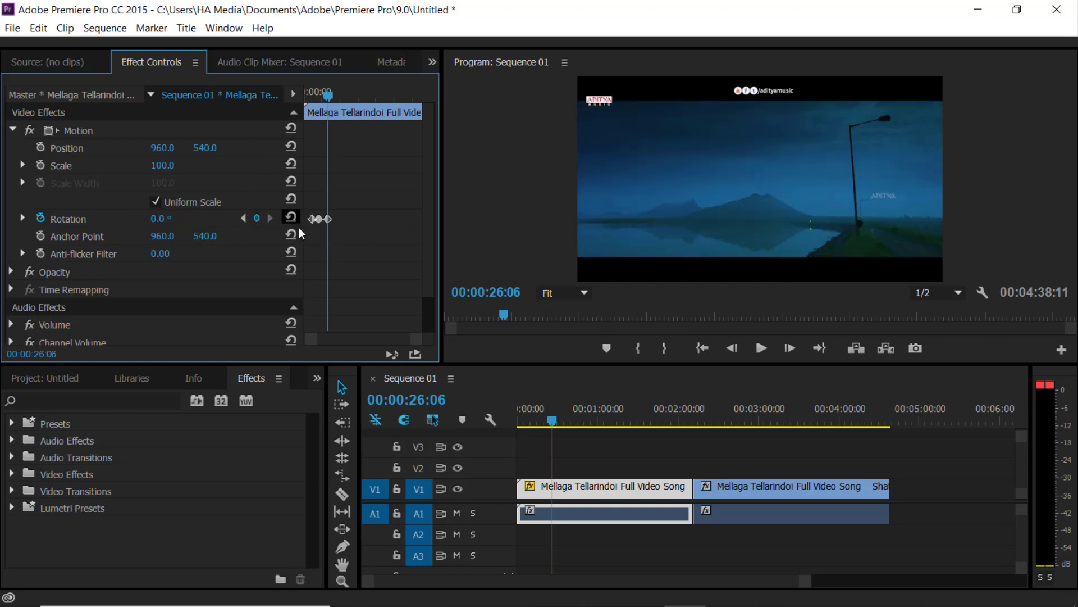
- Keyframe Rotation at -38° at 00:00:33:18 and back to 0° at 00:00:42:04
left_click_drag(332, 95, 337, 93)
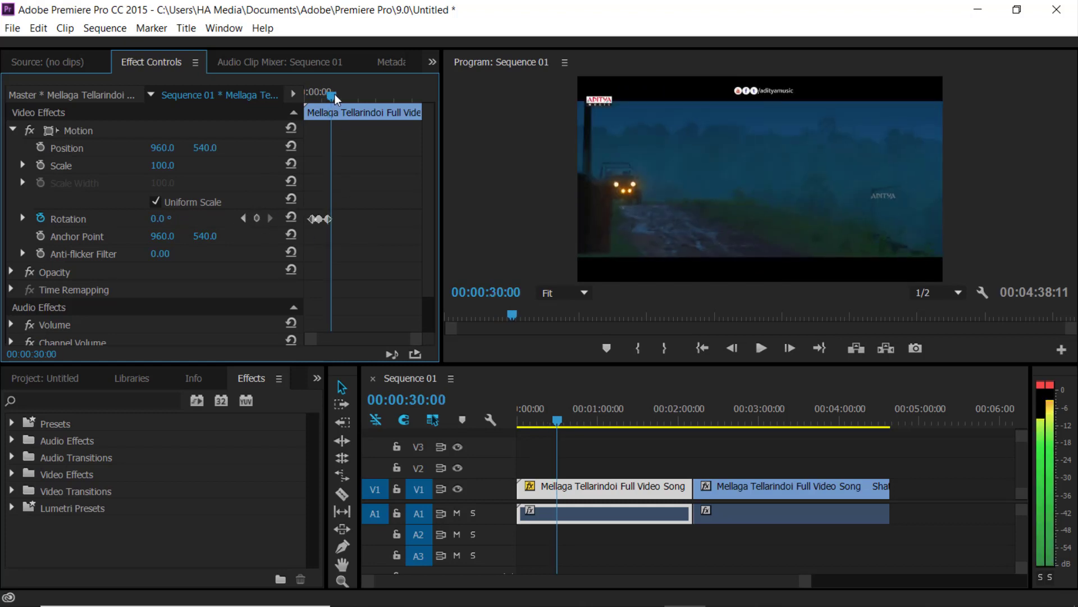
left_click(257, 218)
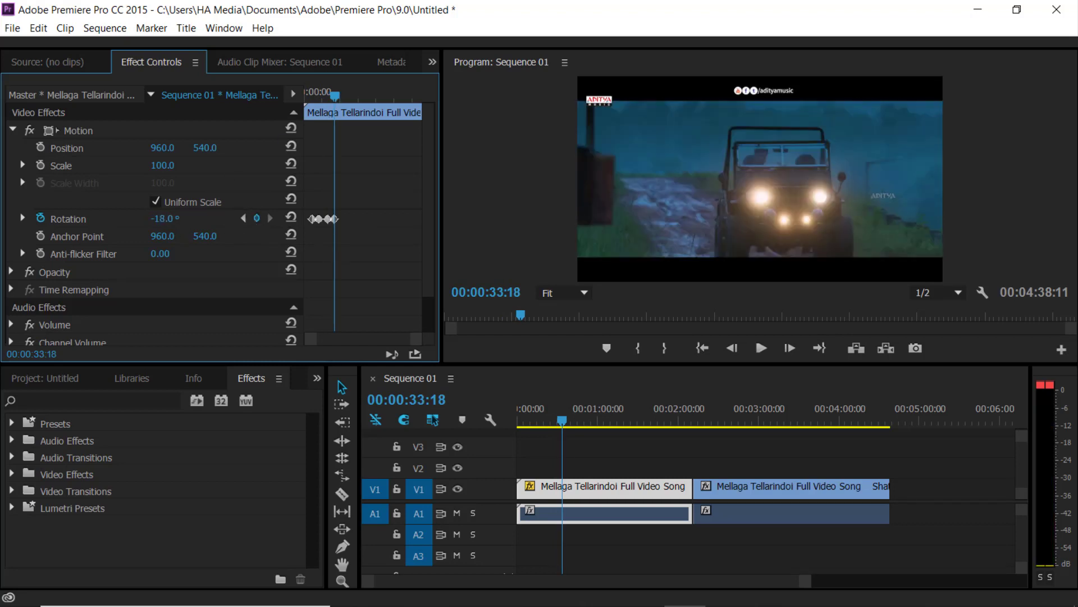
left_click_drag(164, 218, 142, 218)
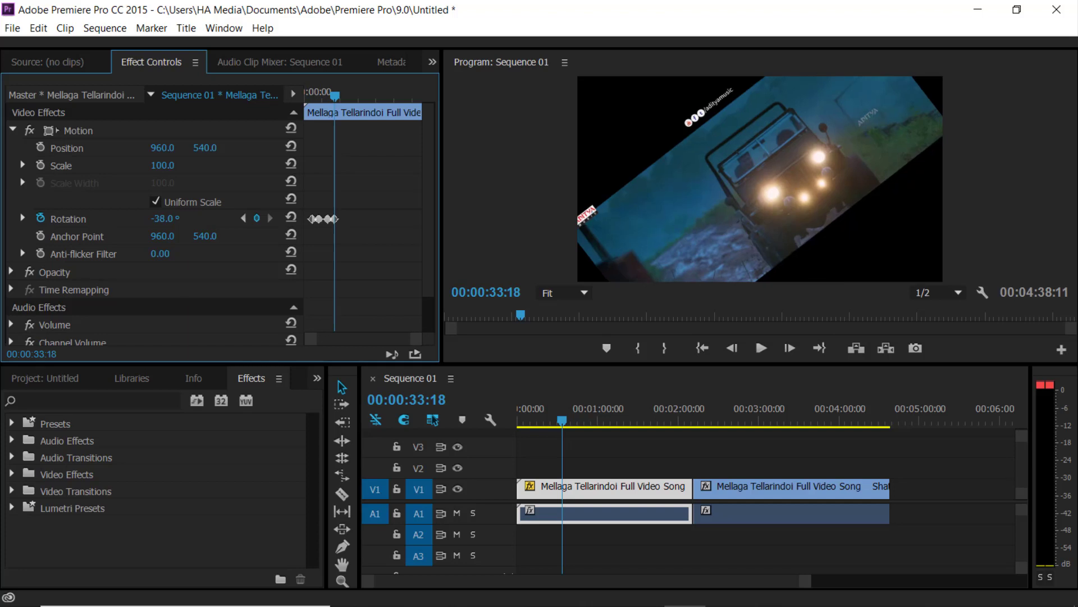
left_click_drag(337, 96, 345, 97)
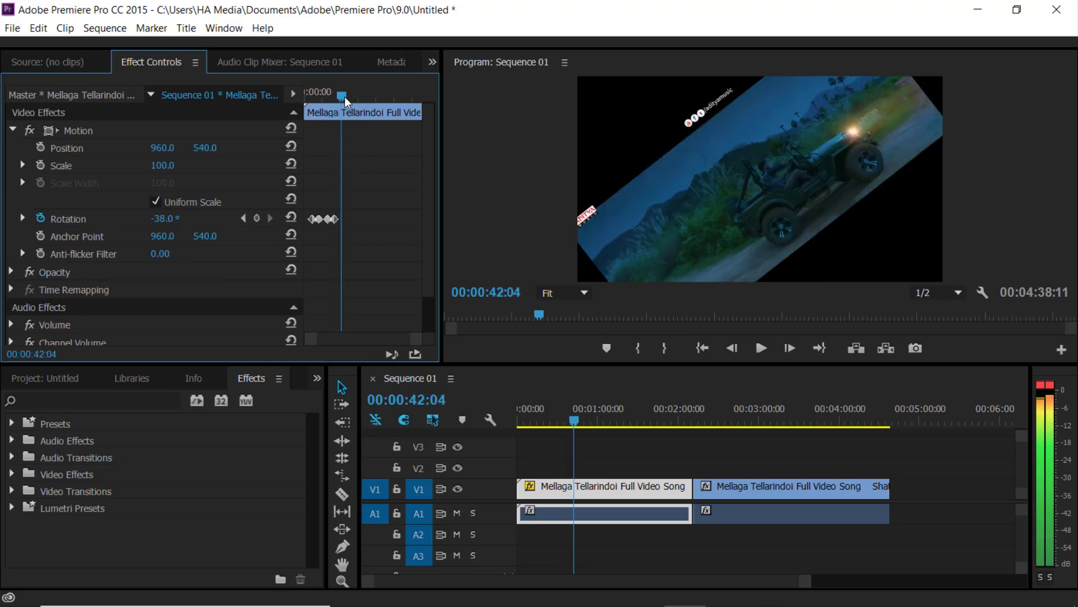
left_click(257, 218)
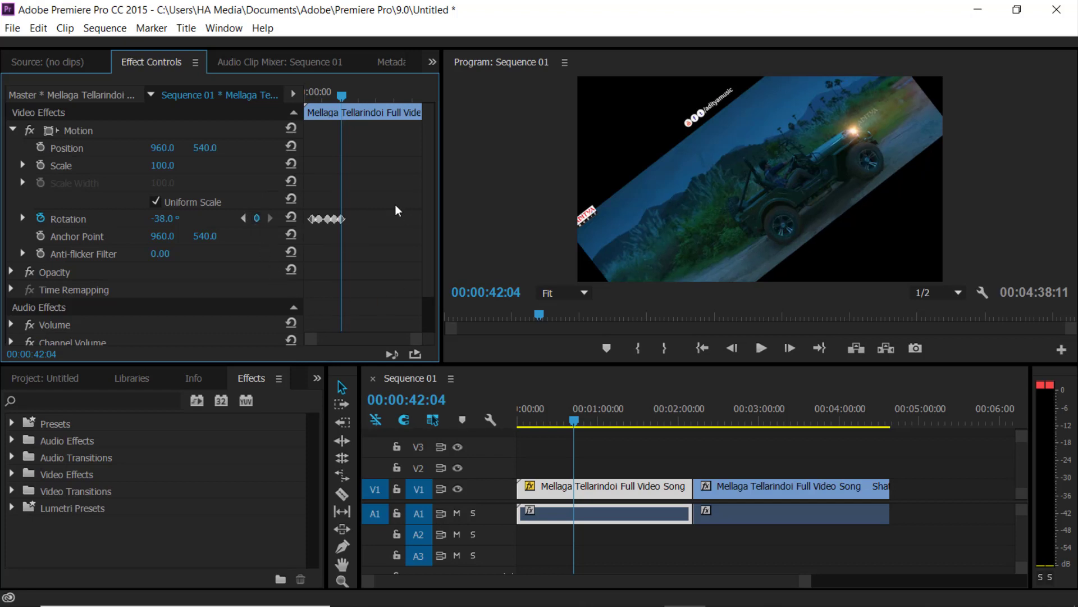
left_click(291, 218)
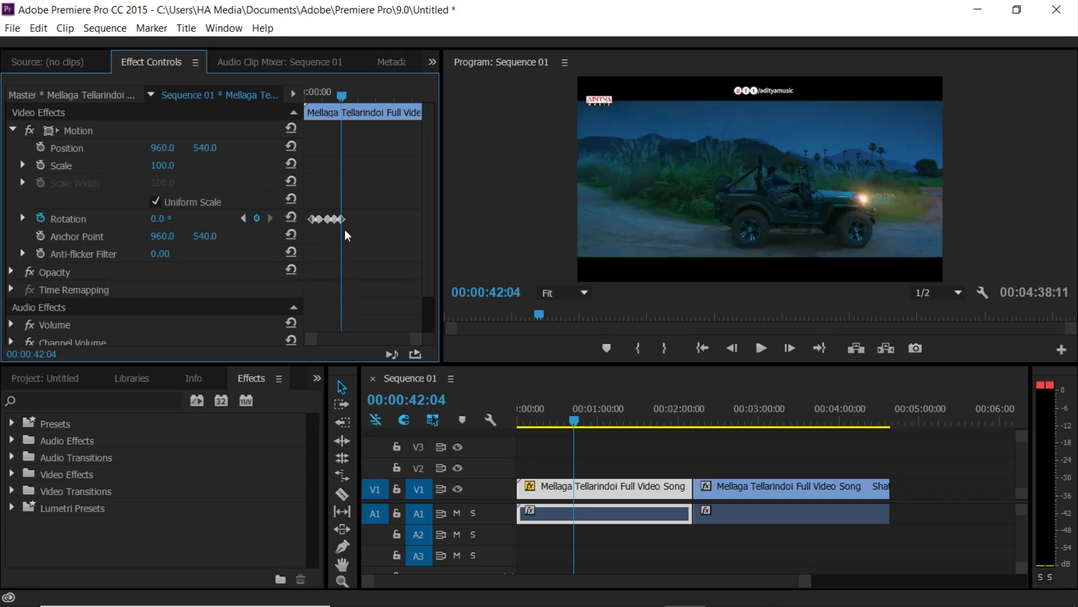
left_click_drag(350, 100, 298, 103)
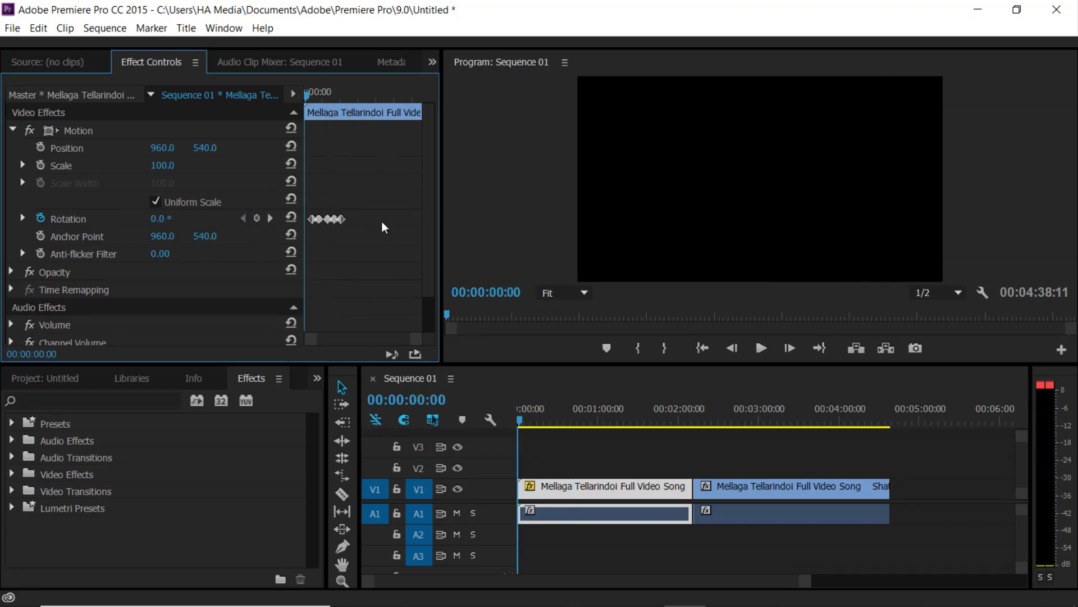
- Play Sequence 01 from the start and stop at 00:00:44:05 after the rotation swing
key("space")
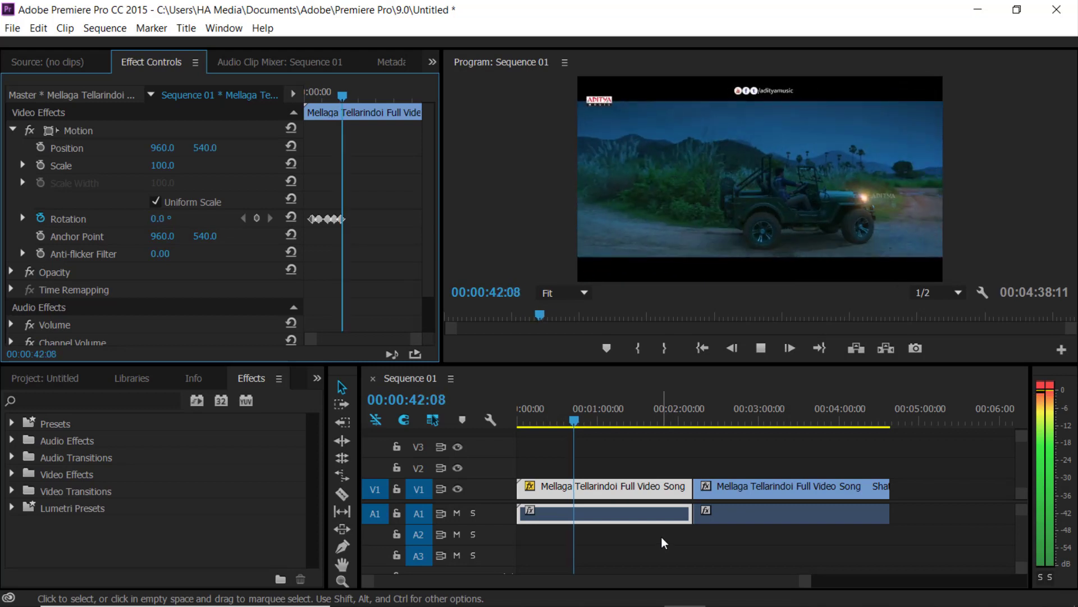
key("space")
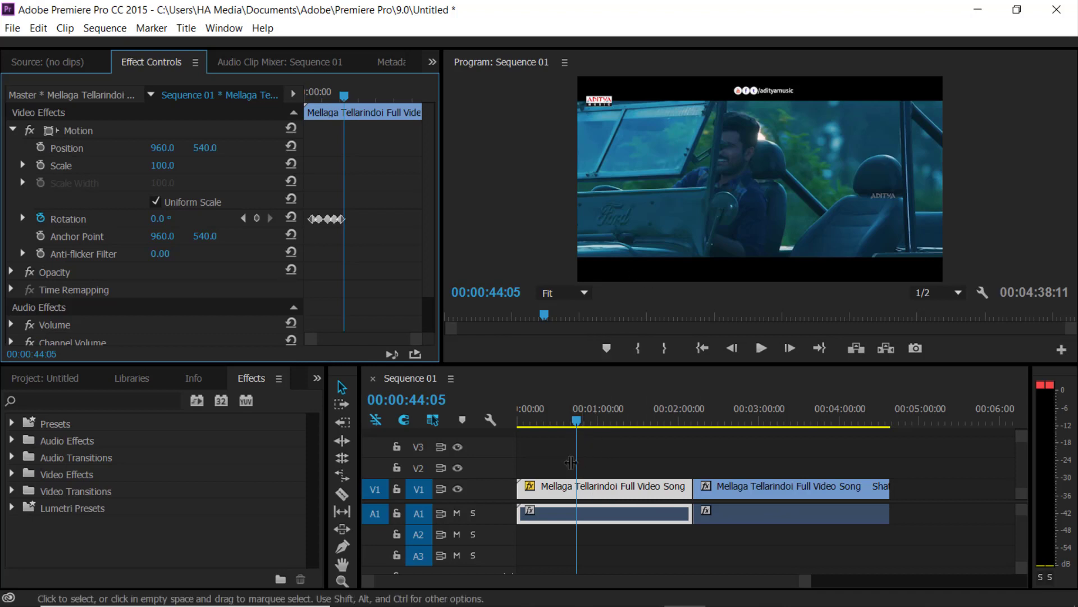
- Copy the first song clip and paste its attributes onto the second clip, excluding Opacity
left_click(601, 485)
right_click(600, 482)
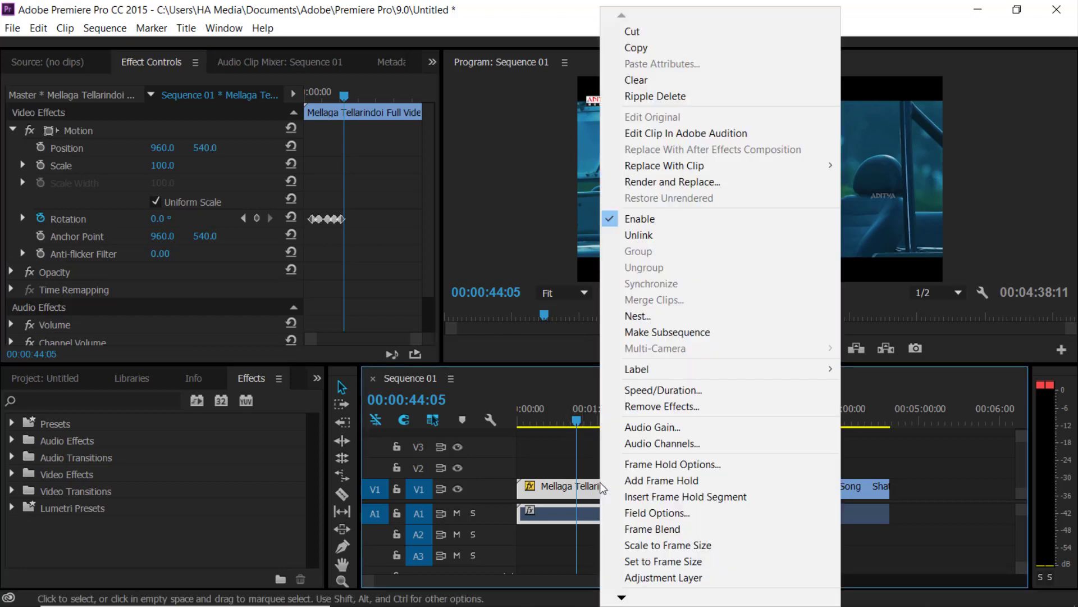
left_click(640, 48)
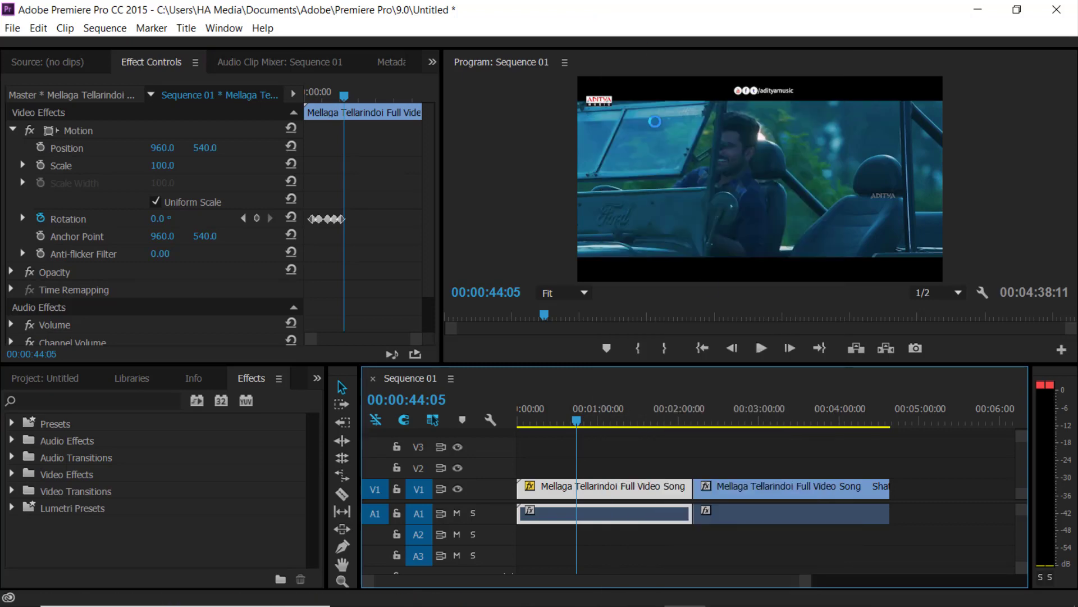
left_click(775, 489)
right_click(773, 494)
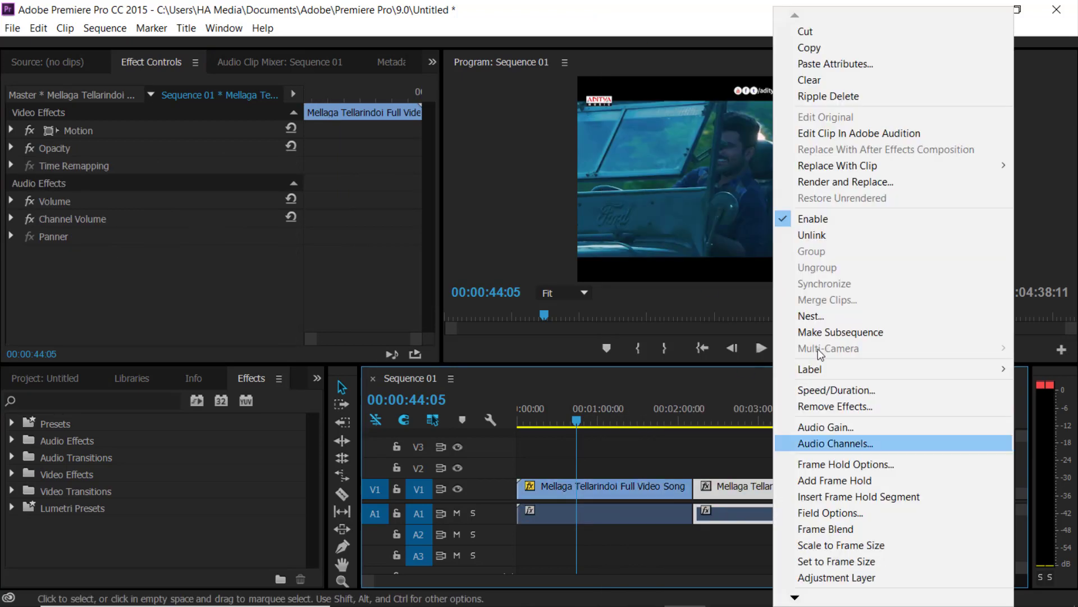
left_click(811, 59)
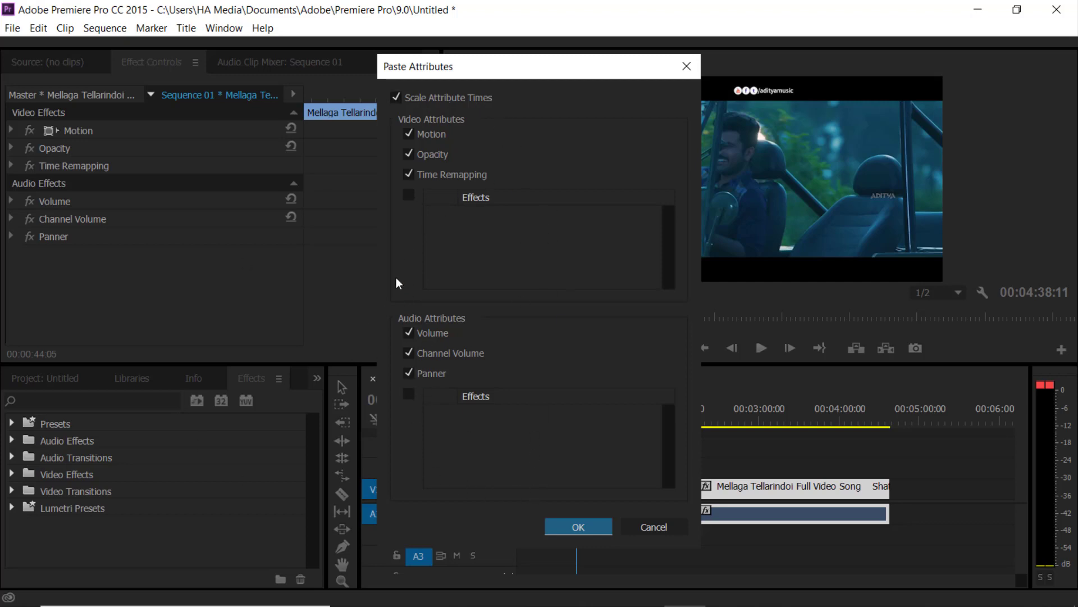
left_click(409, 154)
left_click(581, 523)
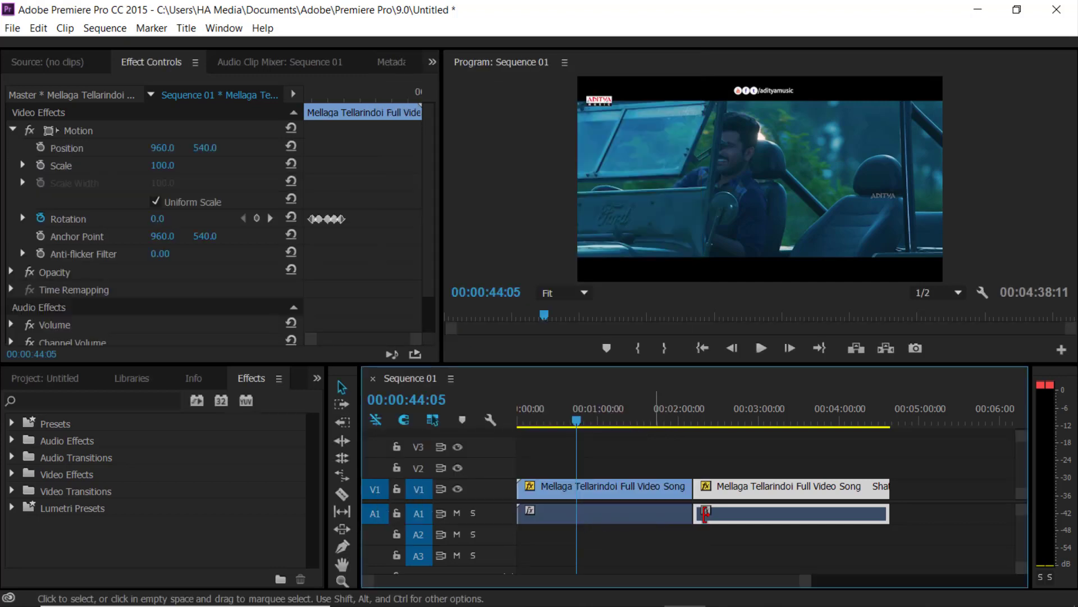
- Preview the second clip's pasted rotation around 00:02:18:18, then return to 00:00:08:19
left_click_drag(575, 420, 703, 429)
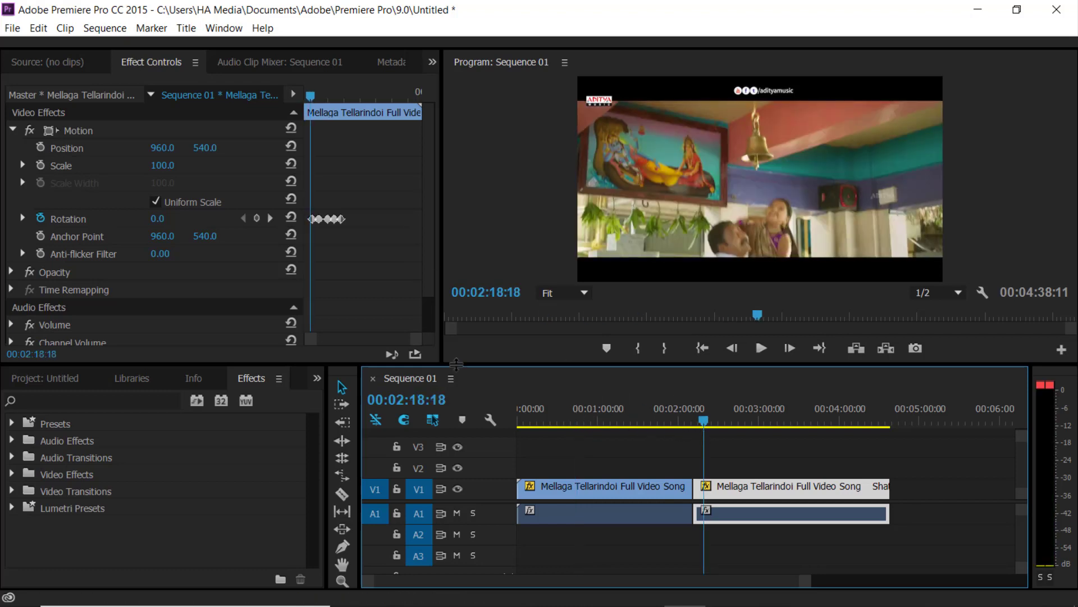
key("space")
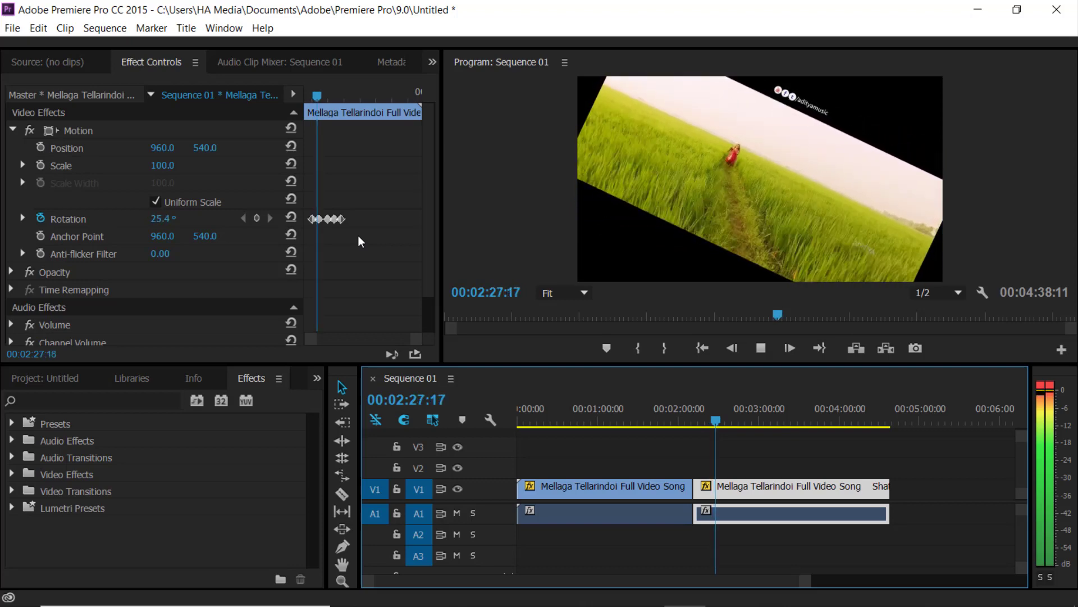
key("space")
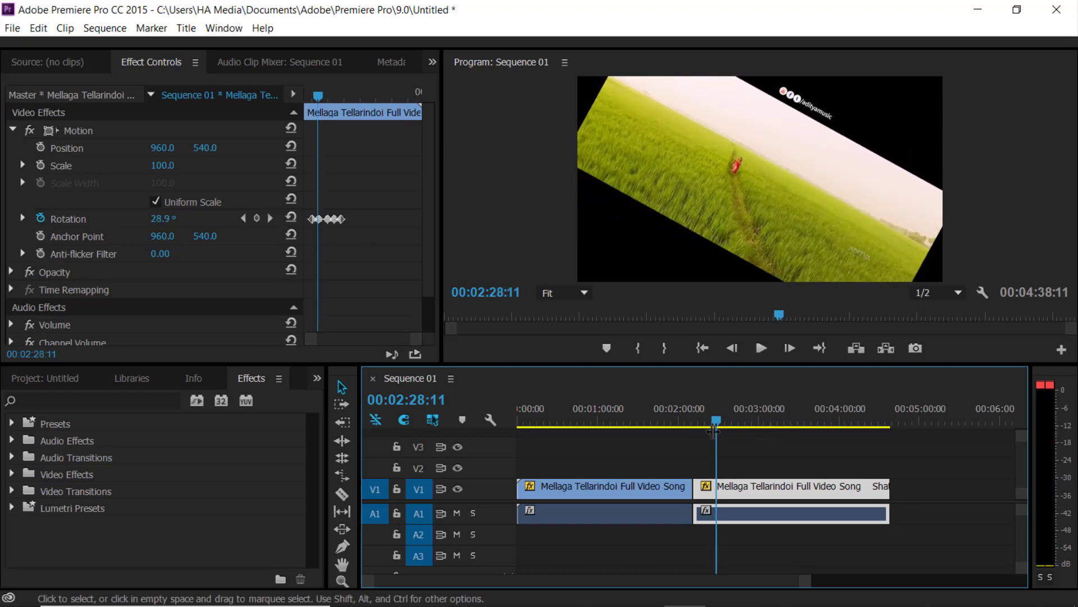
left_click_drag(715, 422, 528, 427)
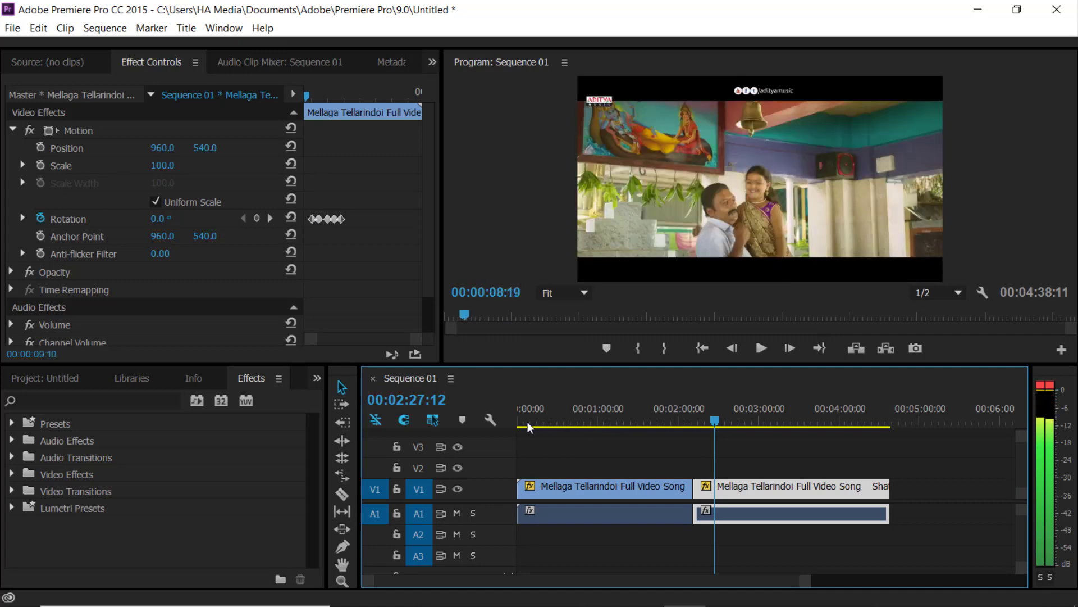
- Remove and re-add the second song clip, then delete its Rotation keyframes
right_click(770, 482)
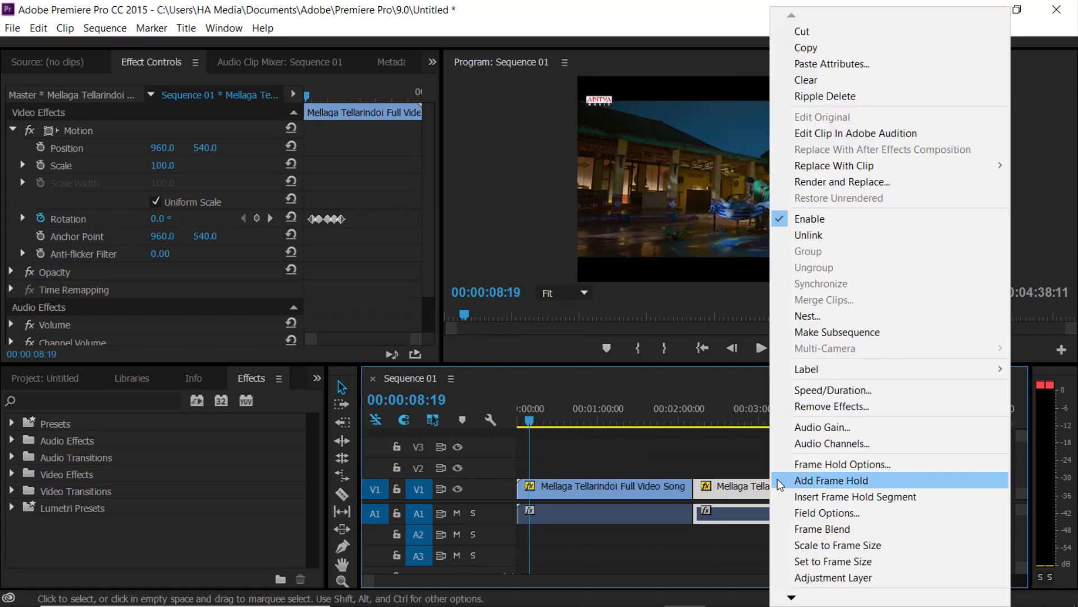
left_click(802, 83)
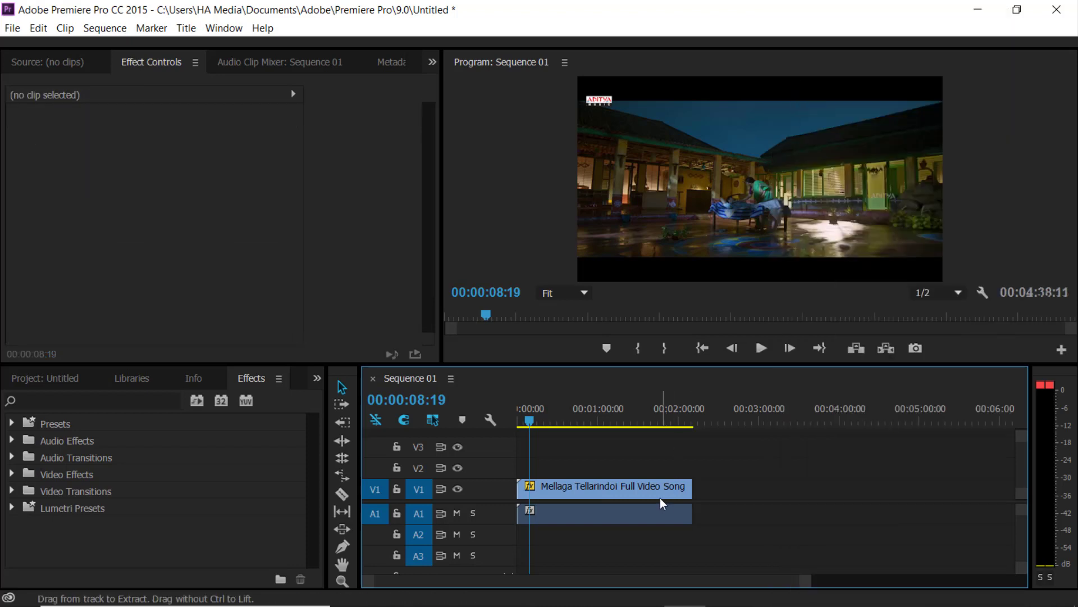
left_click_drag(660, 502, 742, 508)
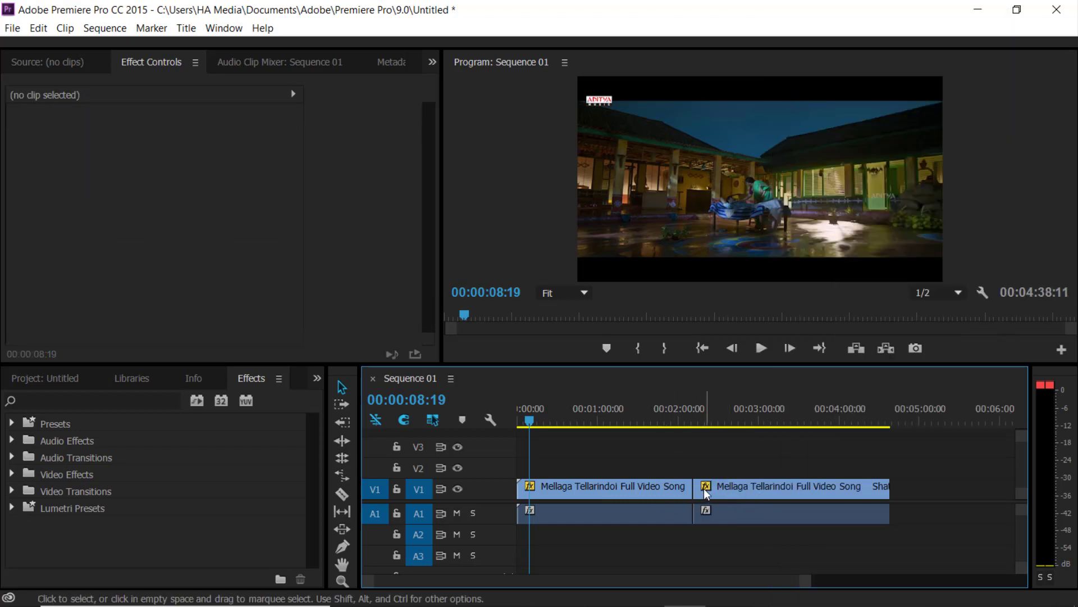
left_click(706, 489)
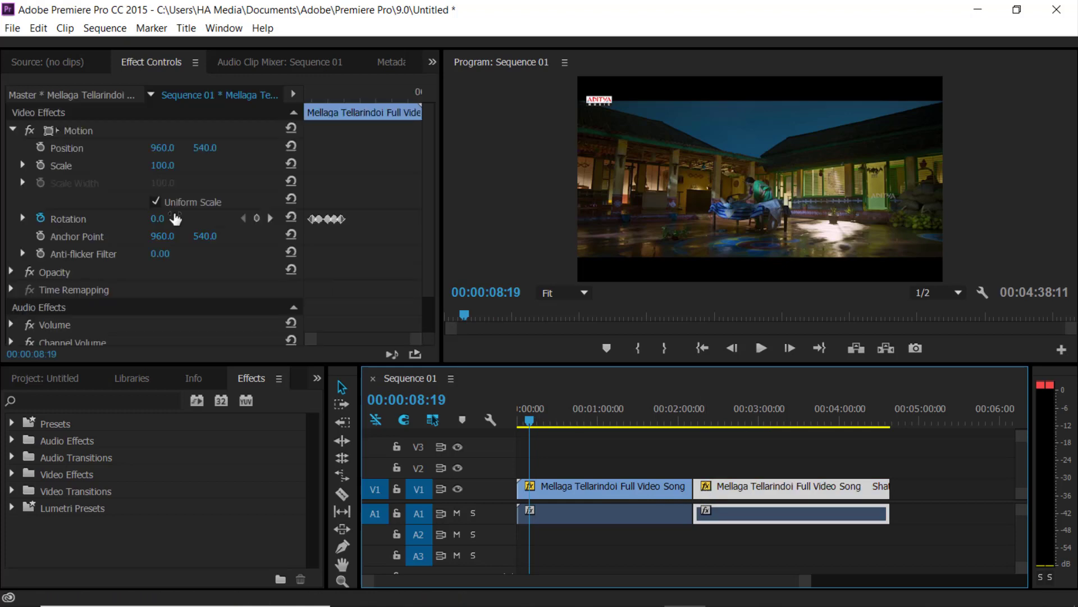
mouse_move(360, 195)
left_mouse_down()
mouse_move(322, 230)
mouse_move(306, 227)
left_mouse_up()
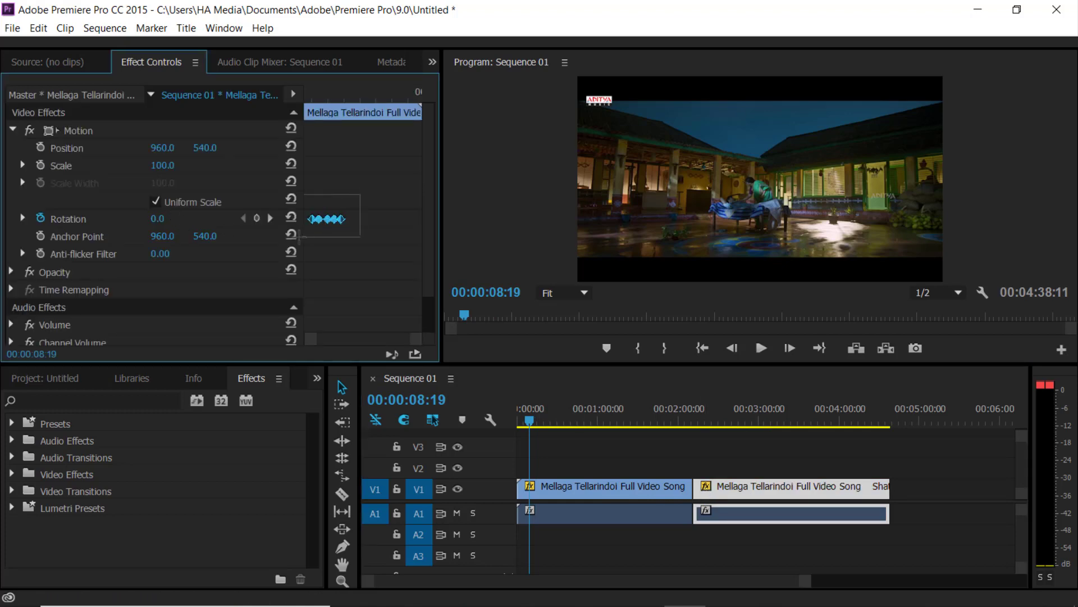
key("Delete")
- Delete all Rotation keyframes from the first song clip
left_click(615, 489)
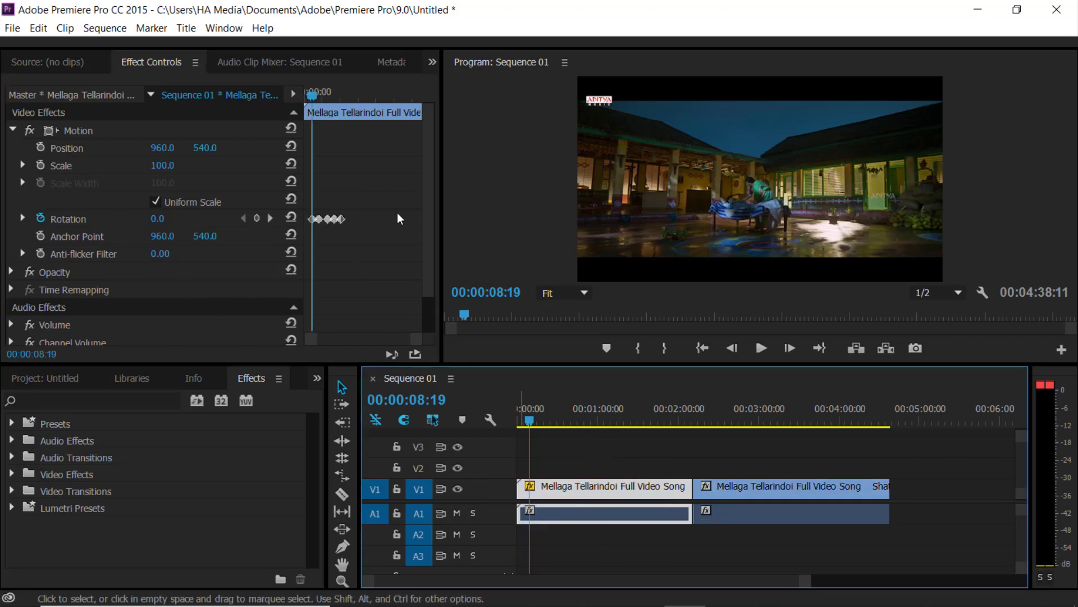
left_click_drag(360, 197, 319, 241)
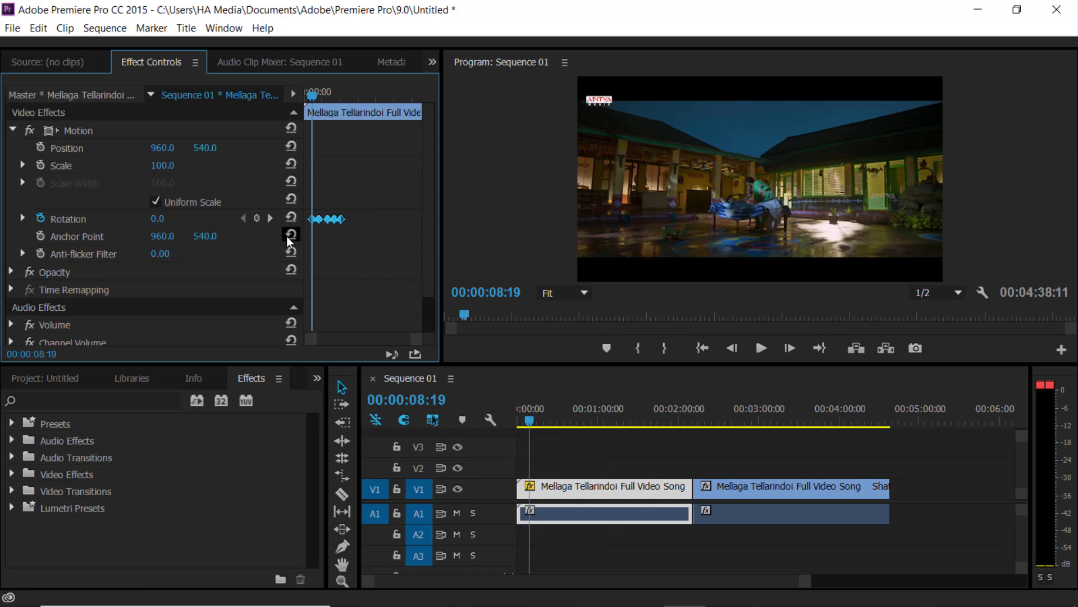
key("Delete")
- At 00:00:28:21, move the anchor point to the left edge, rotate to -5°, then reset rotation
left_click_drag(314, 102, 288, 104)
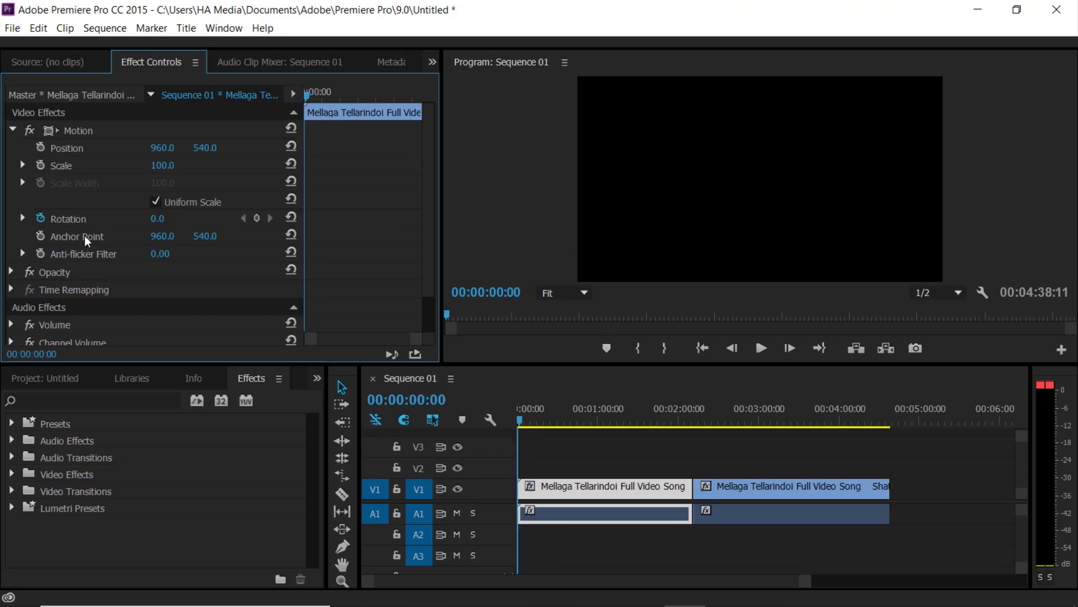
left_click(635, 169)
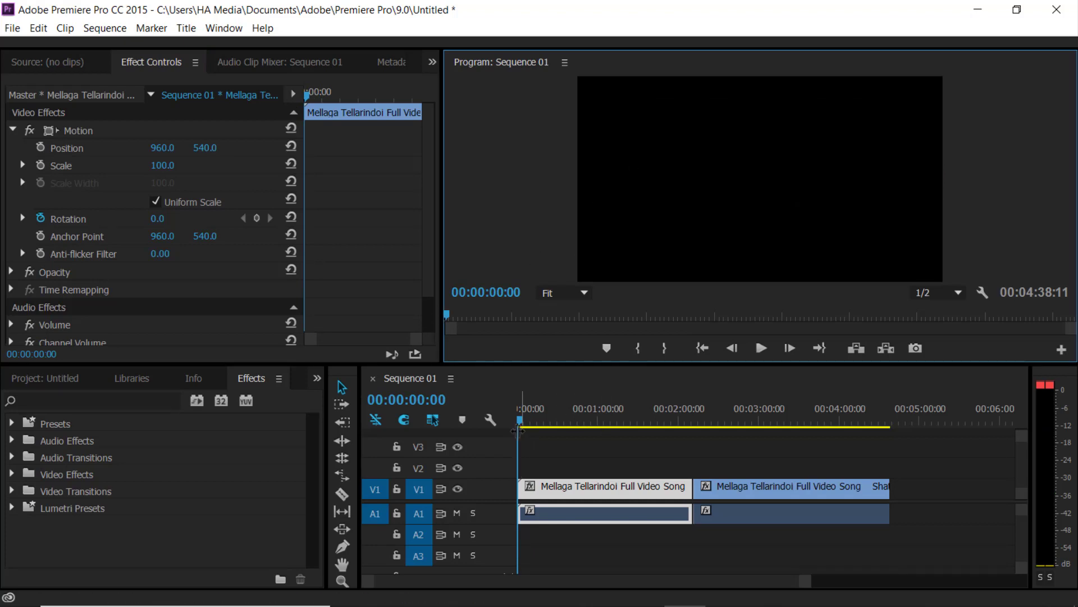
left_click_drag(519, 423, 555, 423)
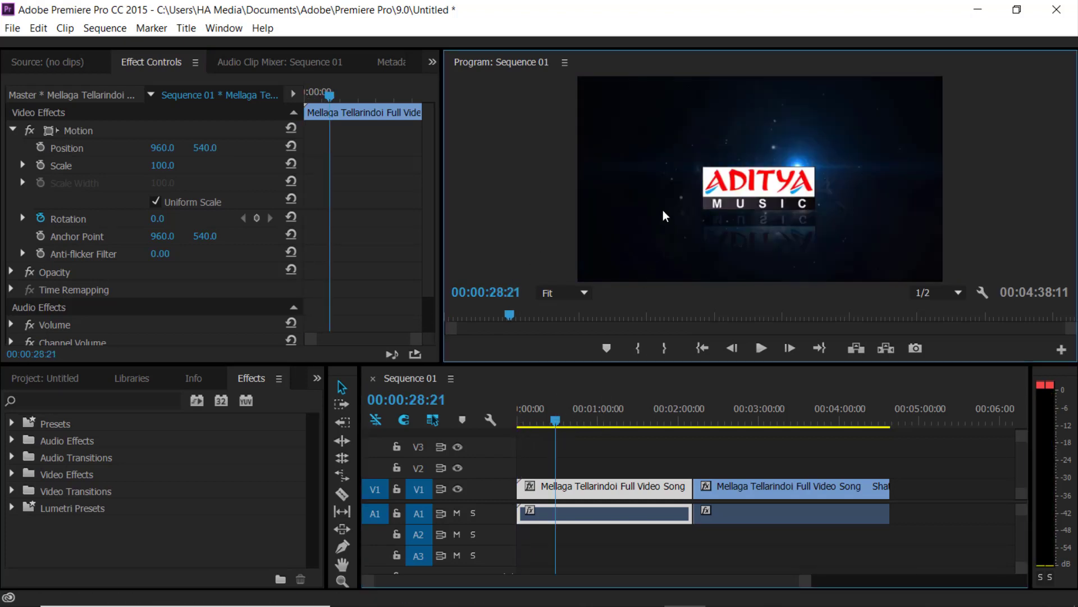
left_click(625, 217)
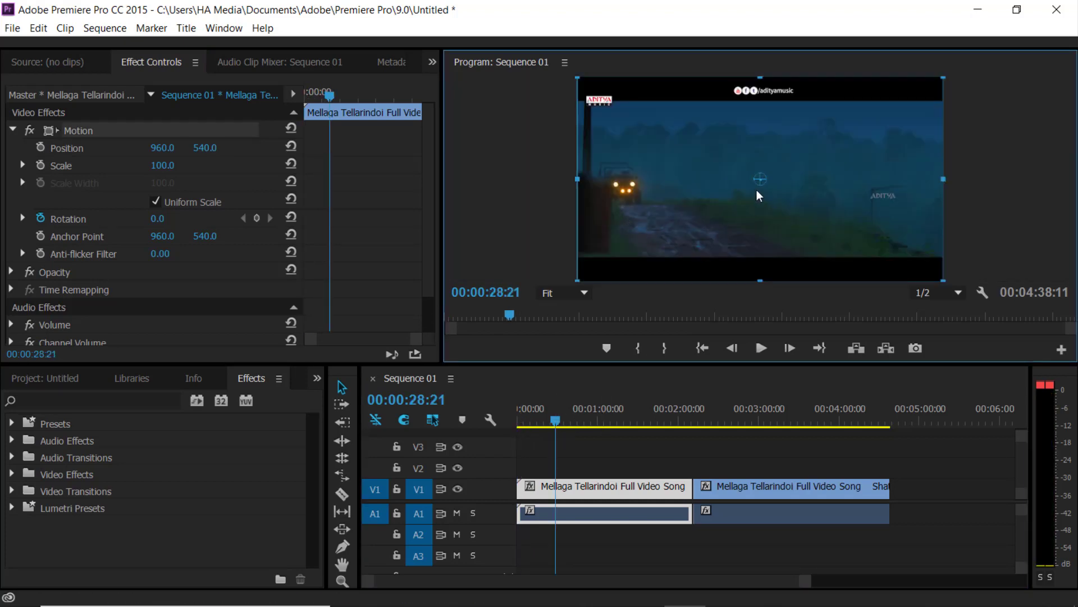
mouse_move(764, 180)
left_mouse_down()
mouse_move(622, 254)
mouse_move(672, 231)
mouse_move(666, 180)
mouse_move(579, 180)
left_mouse_up()
mouse_move(158, 219)
left_mouse_down()
mouse_move(169, 218)
mouse_move(155, 219)
left_mouse_up()
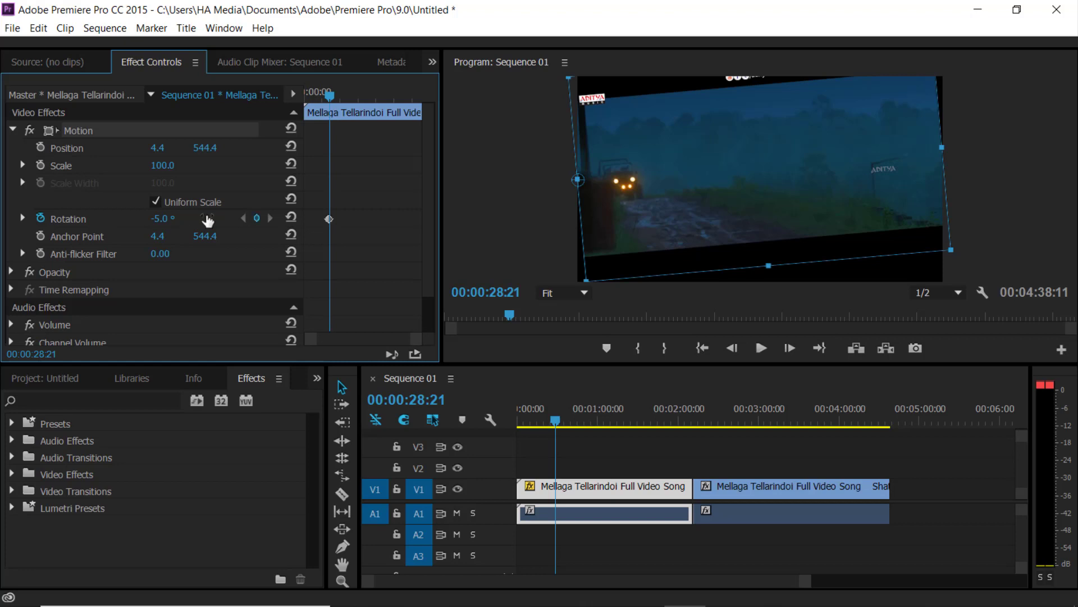
left_click(292, 218)
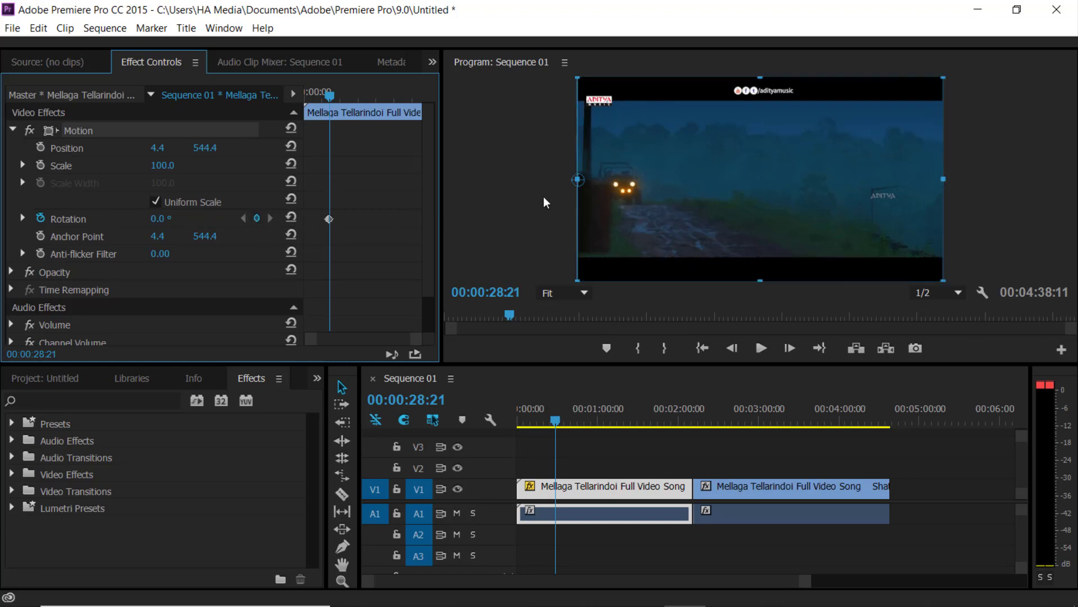
- Pivot the clip at top centre, rotate 30°, reset to 0°, then move the anchor to the bottom edge
left_click_drag(578, 180, 761, 80)
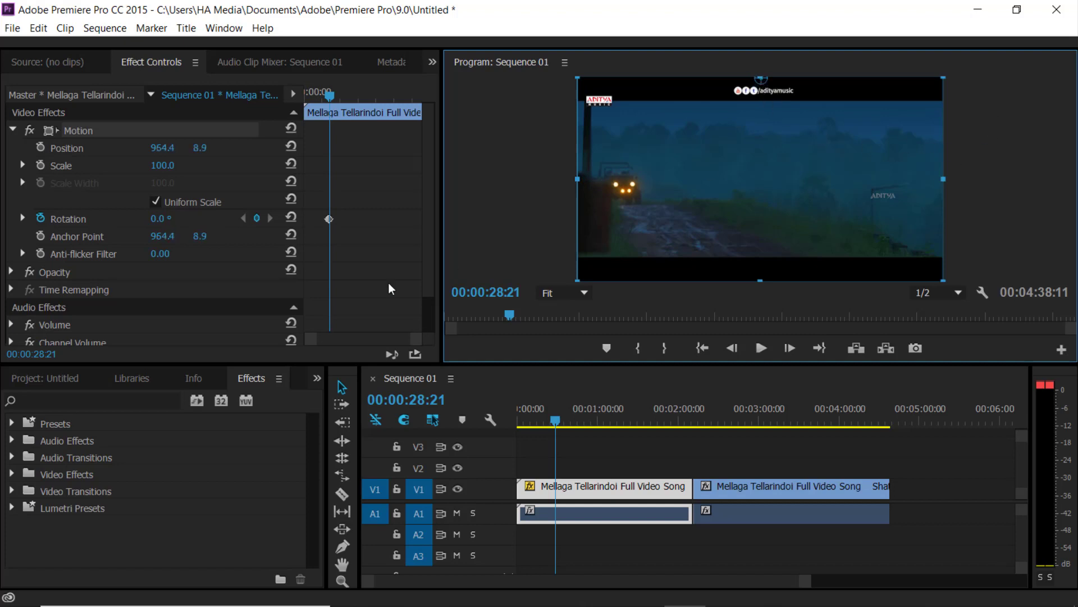
left_click(156, 218)
type("30")
key("Return")
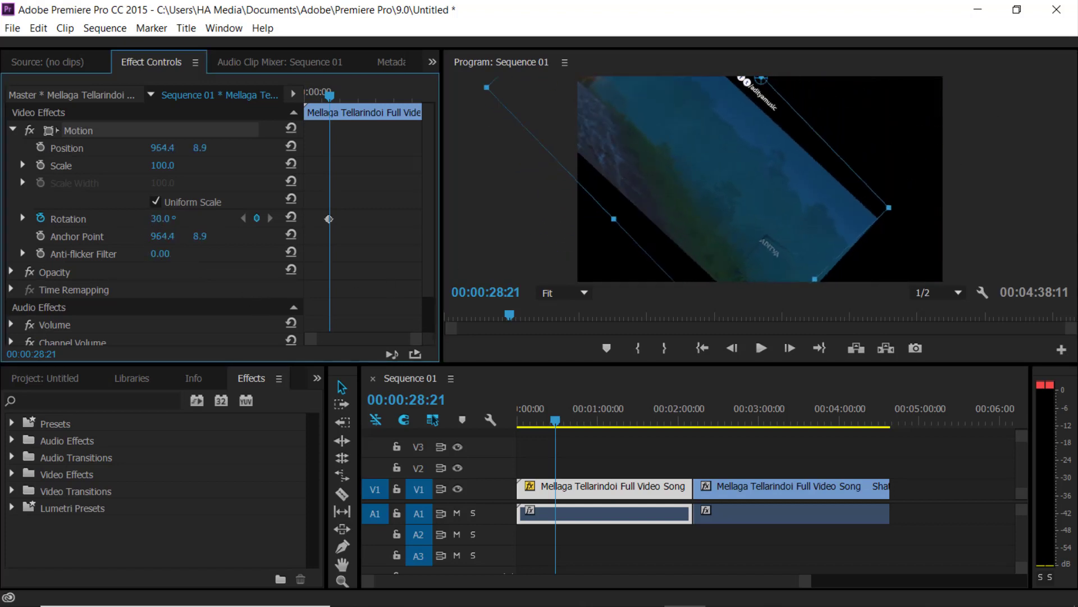
mouse_move(157, 219)
left_mouse_down()
mouse_move(140, 219)
mouse_move(152, 219)
left_mouse_up()
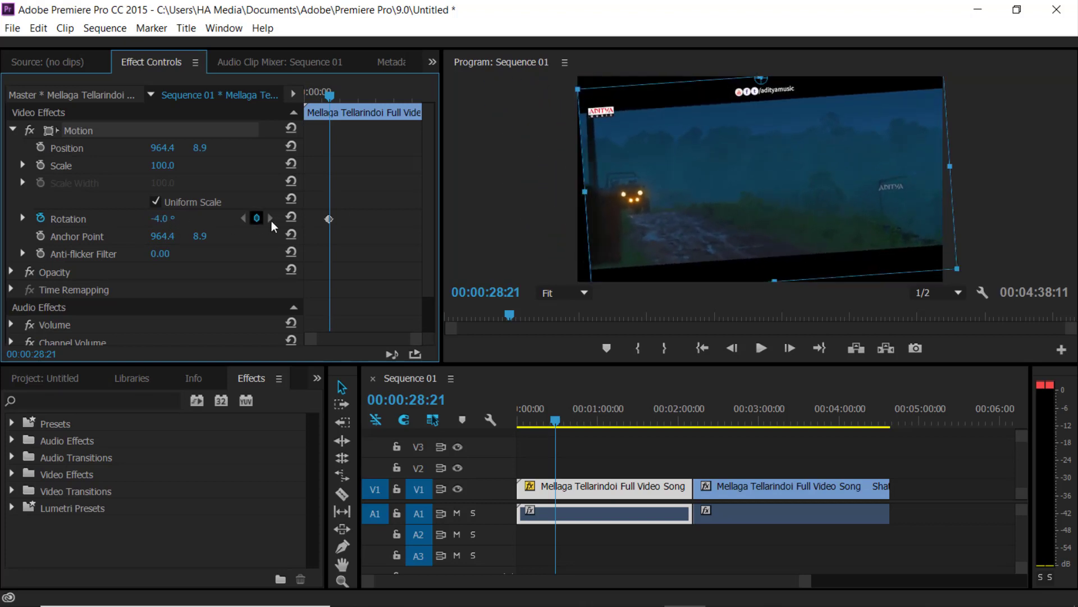
left_click(291, 217)
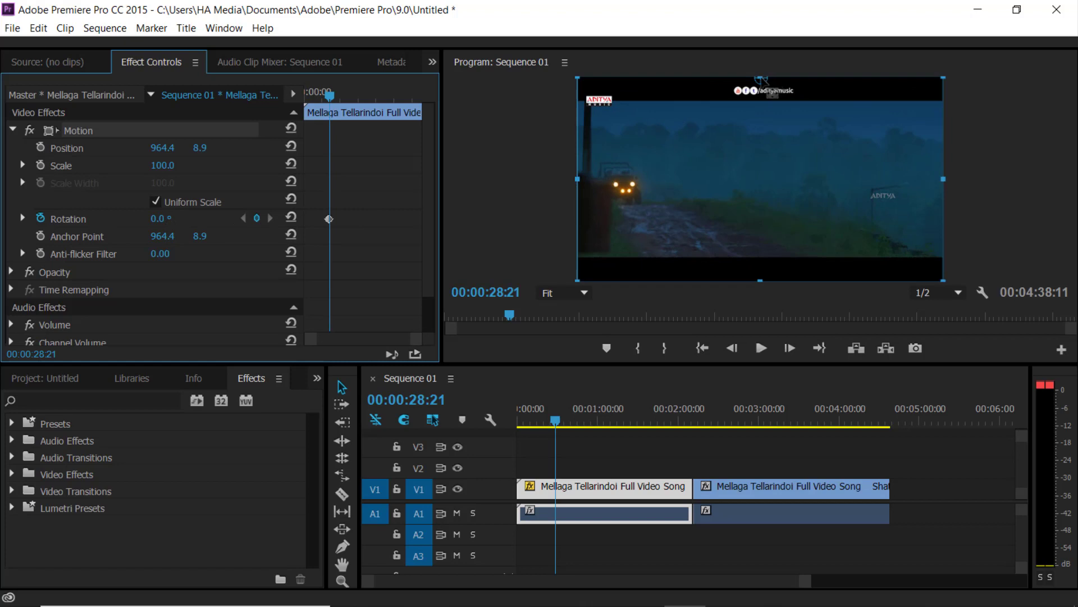
left_click(771, 100)
mouse_move(768, 110)
left_mouse_down()
mouse_move(774, 274)
mouse_move(762, 282)
left_mouse_up()
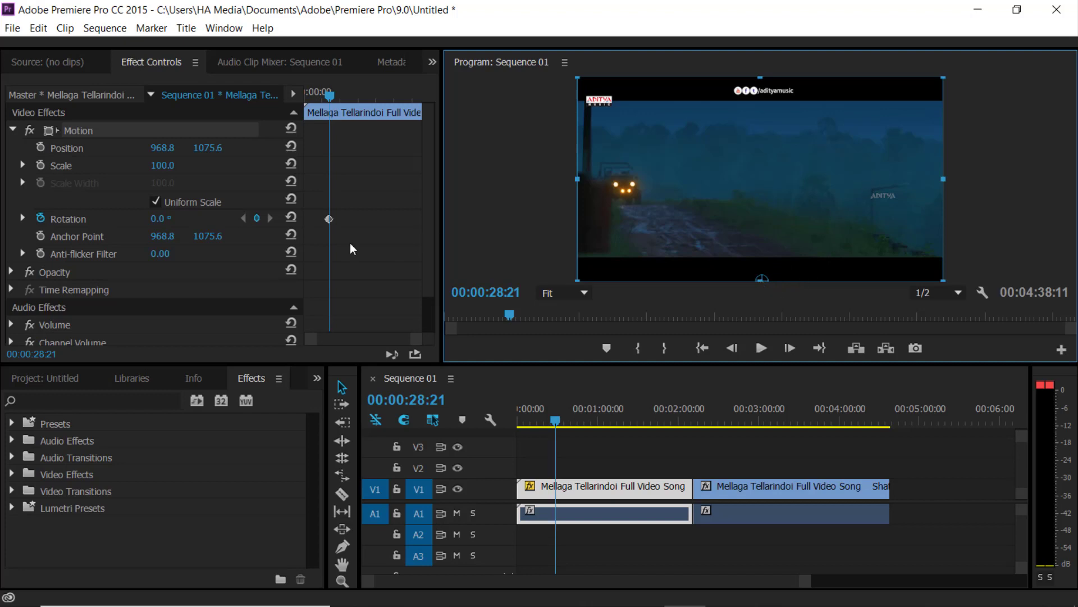
- Swing the clip to about 178°, then move the pivot to centre and reset Anchor Point to 960, 540
mouse_move(157, 219)
left_mouse_down()
mouse_move(309, 220)
mouse_move(153, 219)
left_mouse_up()
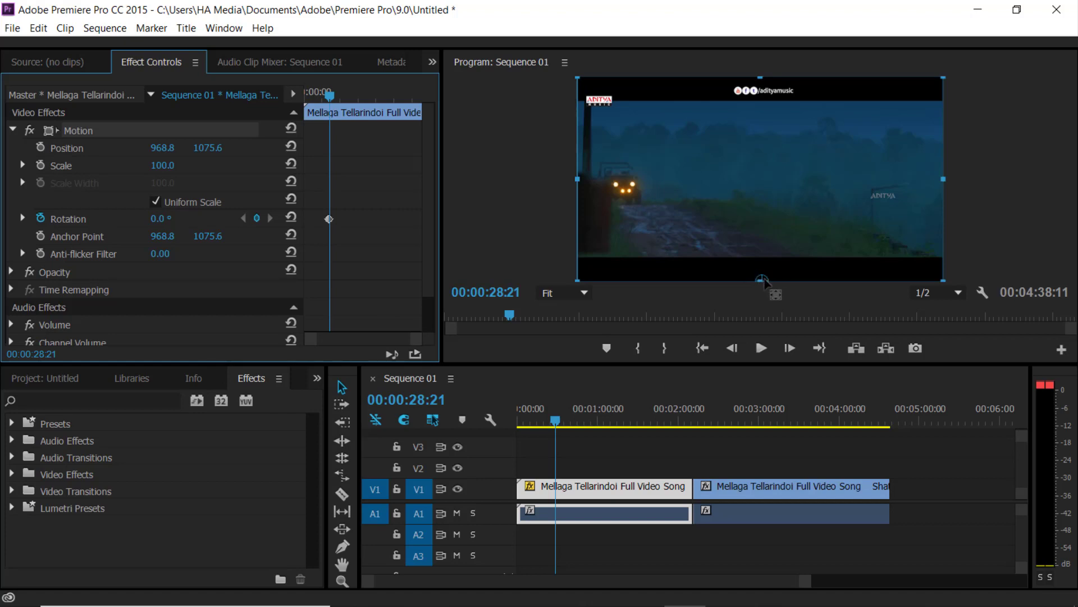
left_click_drag(762, 280, 758, 179)
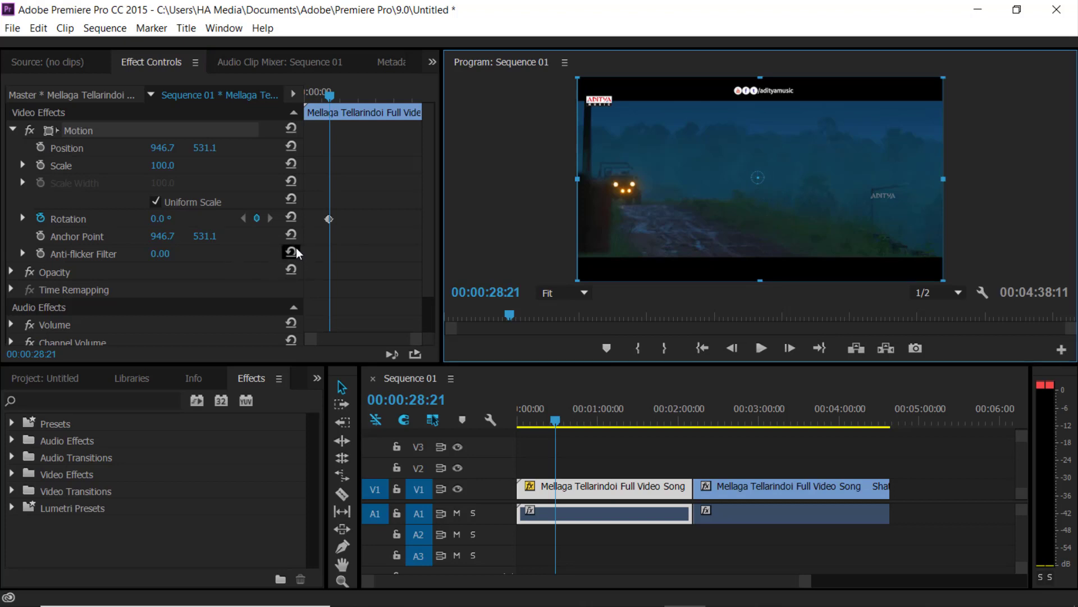
left_click(291, 235)
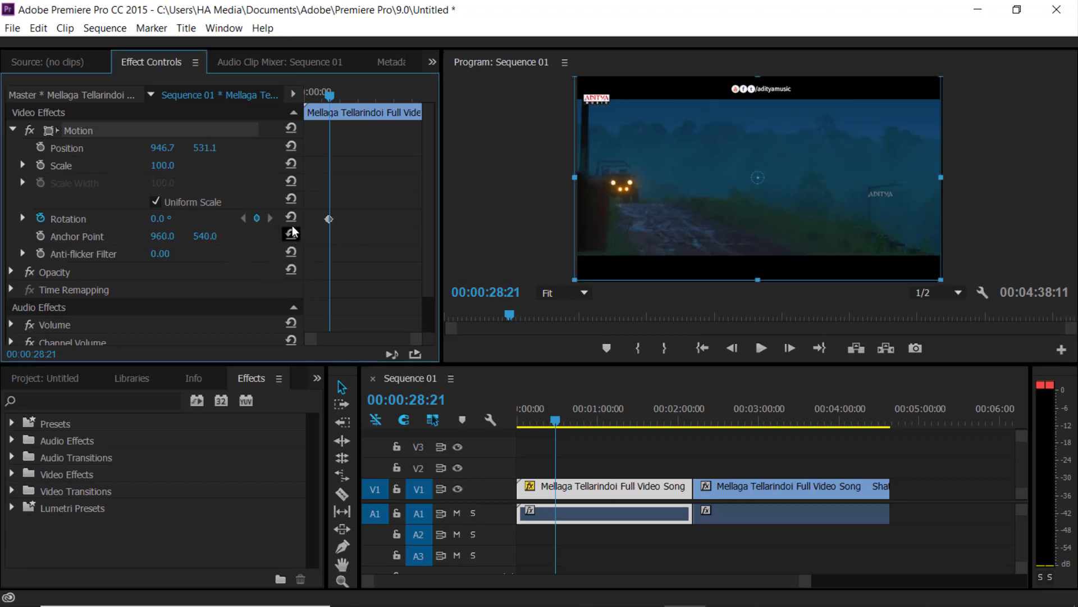
- Delete the Rotation keyframe, start Anchor Point keyframing, and shift the pivot down-left at 00:00:36:13
left_click(330, 219)
key("Delete")
left_click(41, 236)
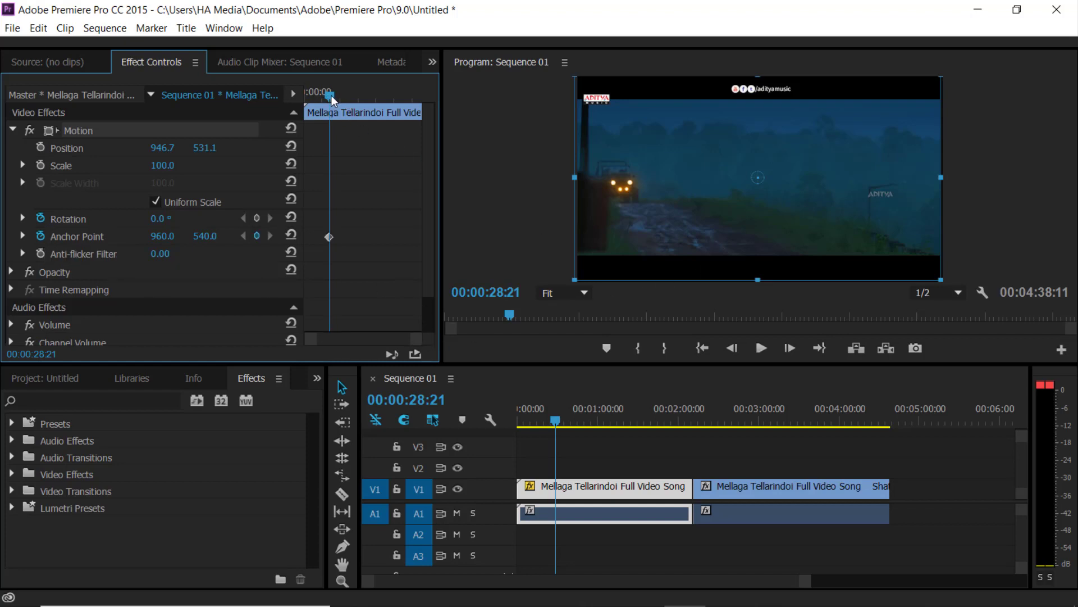
left_click_drag(331, 95, 339, 98)
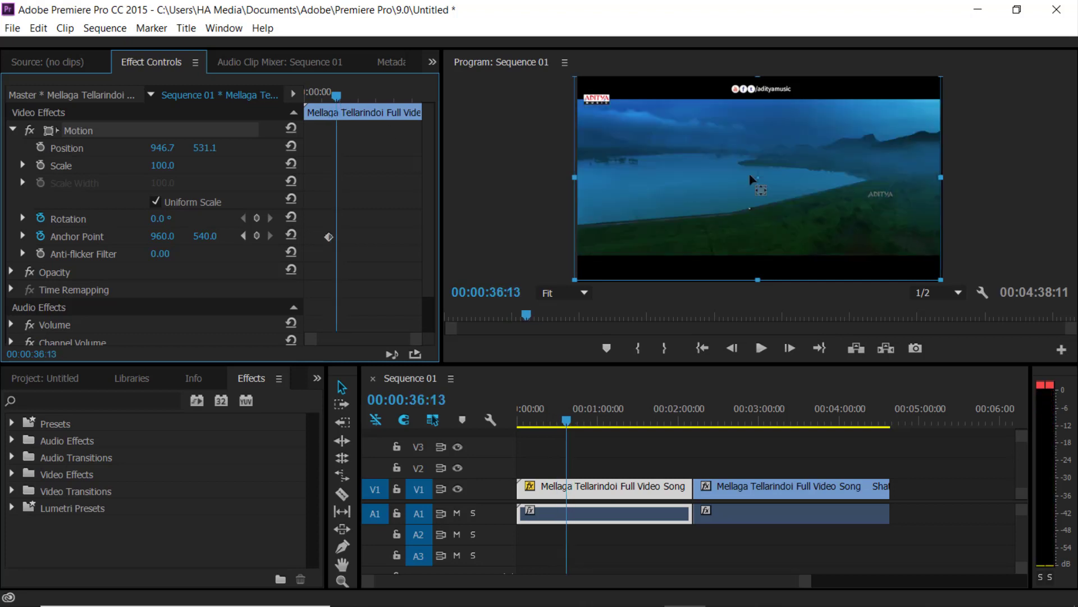
mouse_move(758, 180)
left_mouse_down()
mouse_move(650, 249)
mouse_move(574, 277)
left_mouse_up()
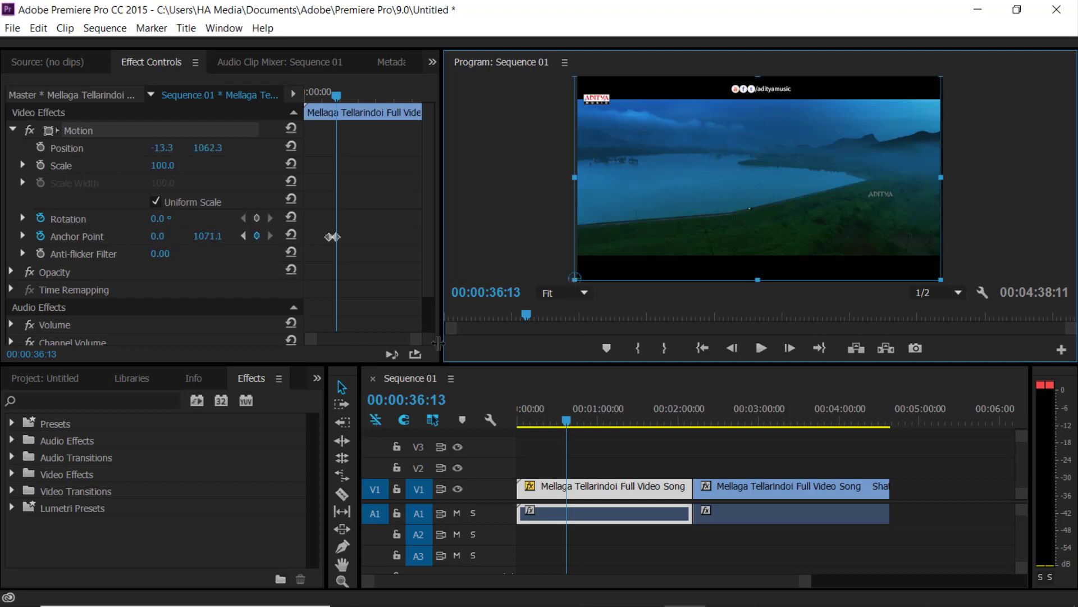
- Add Anchor Point keyframes moving the pivot to the bottom-left, top-right, then inward at 00:00:51:13
left_click_drag(337, 96, 343, 96)
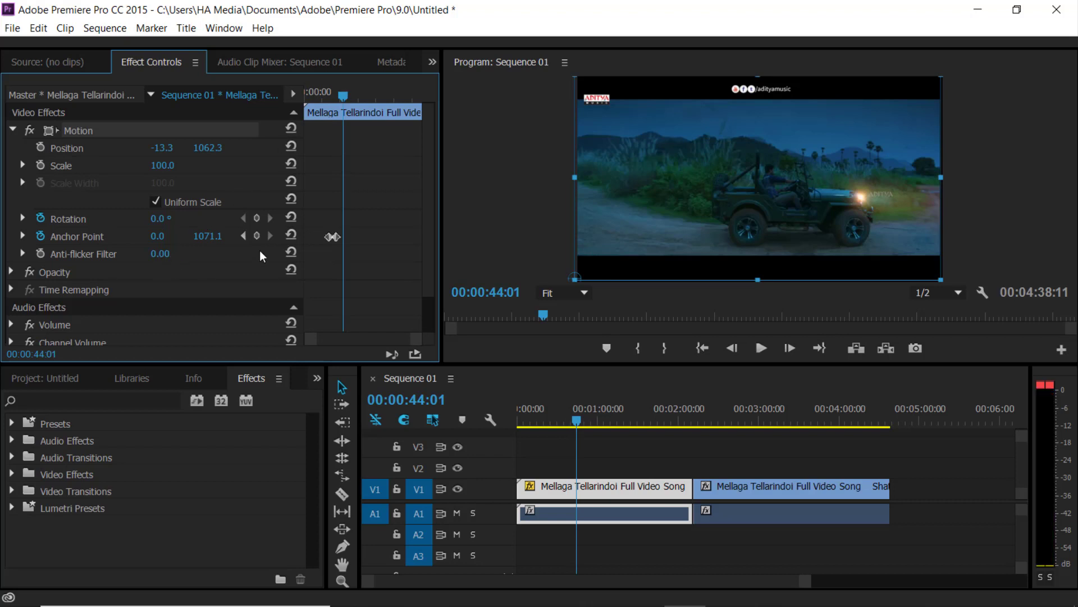
left_click(257, 236)
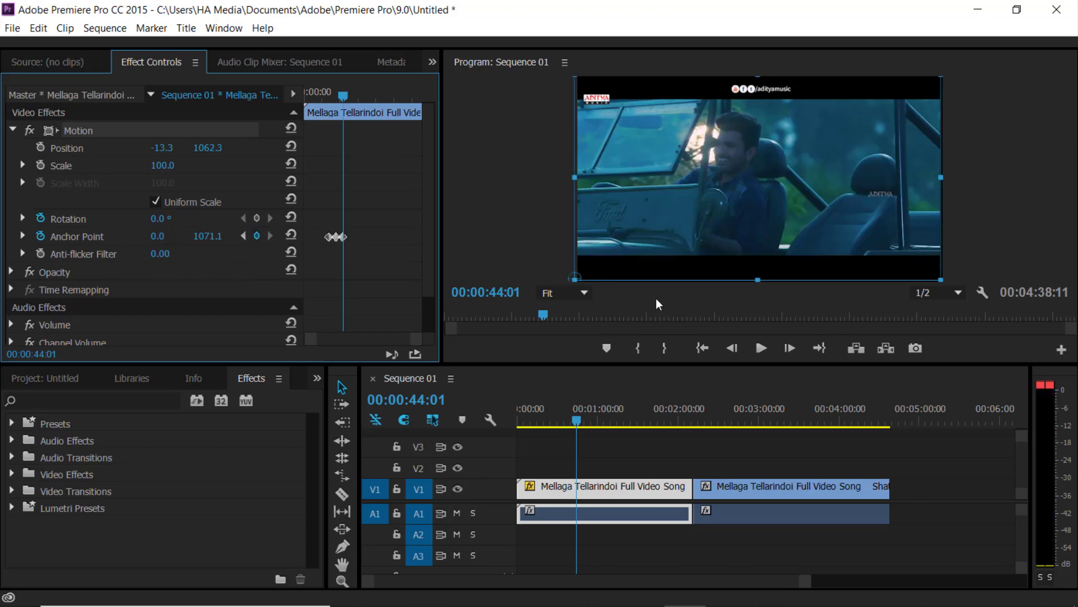
left_click_drag(576, 279, 583, 275)
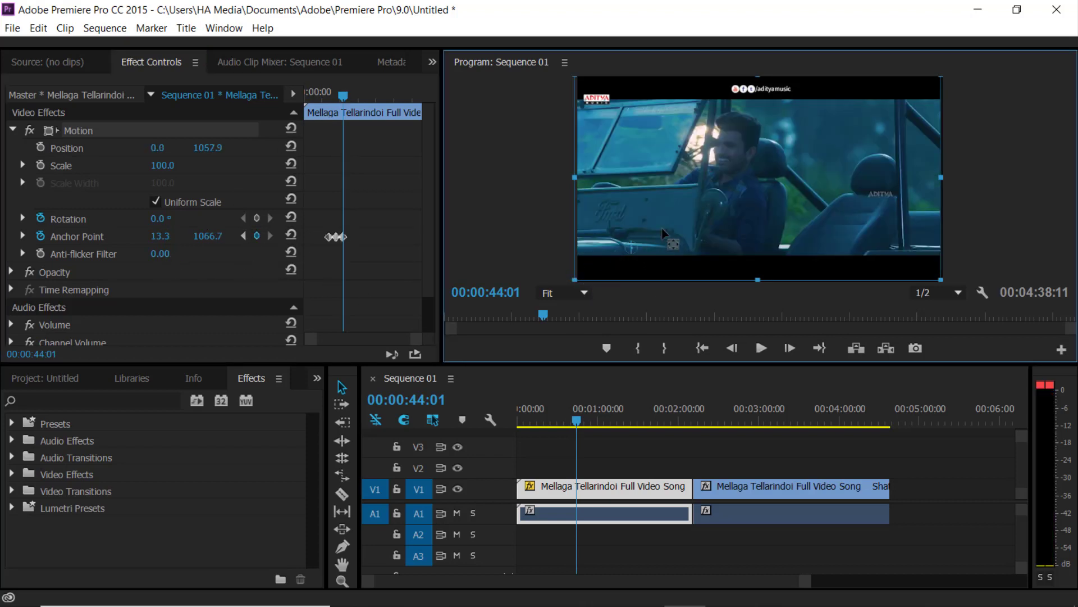
left_click_drag(807, 148, 937, 79)
left_click_drag(343, 93, 350, 93)
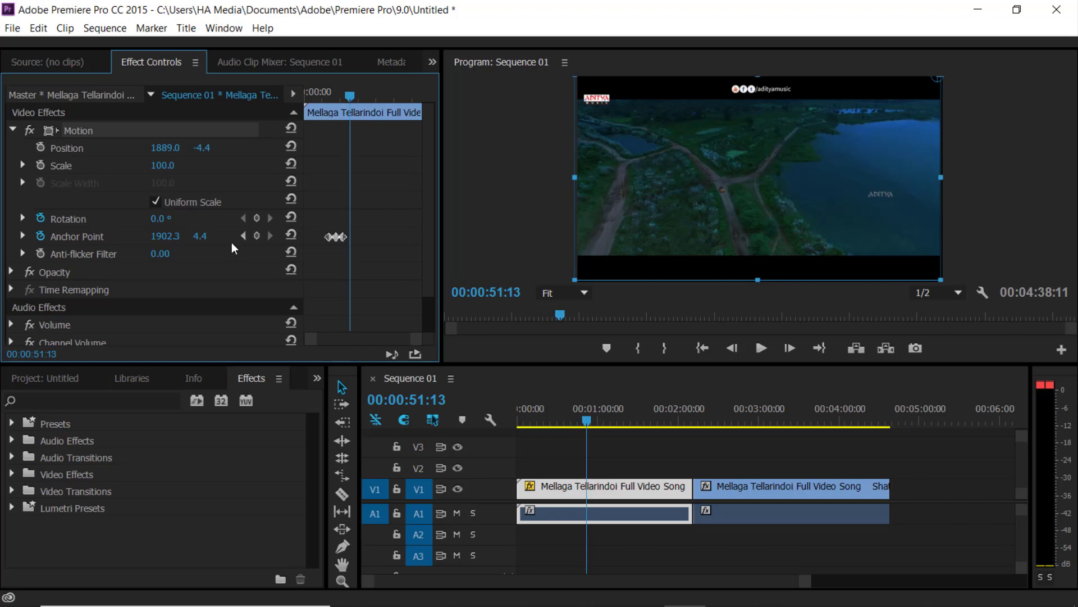
left_click(256, 236)
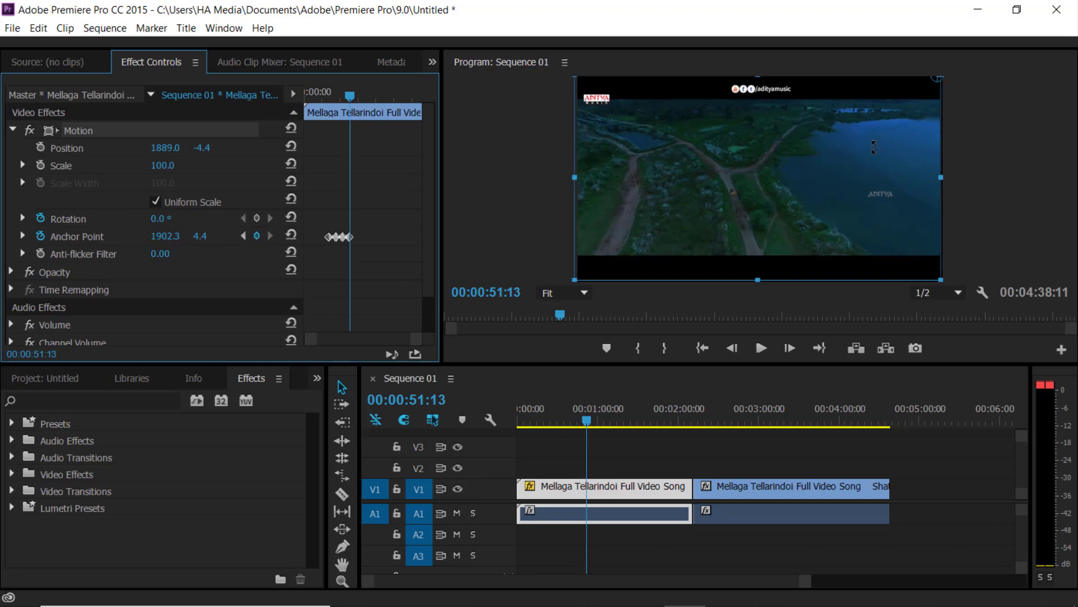
left_click(937, 85)
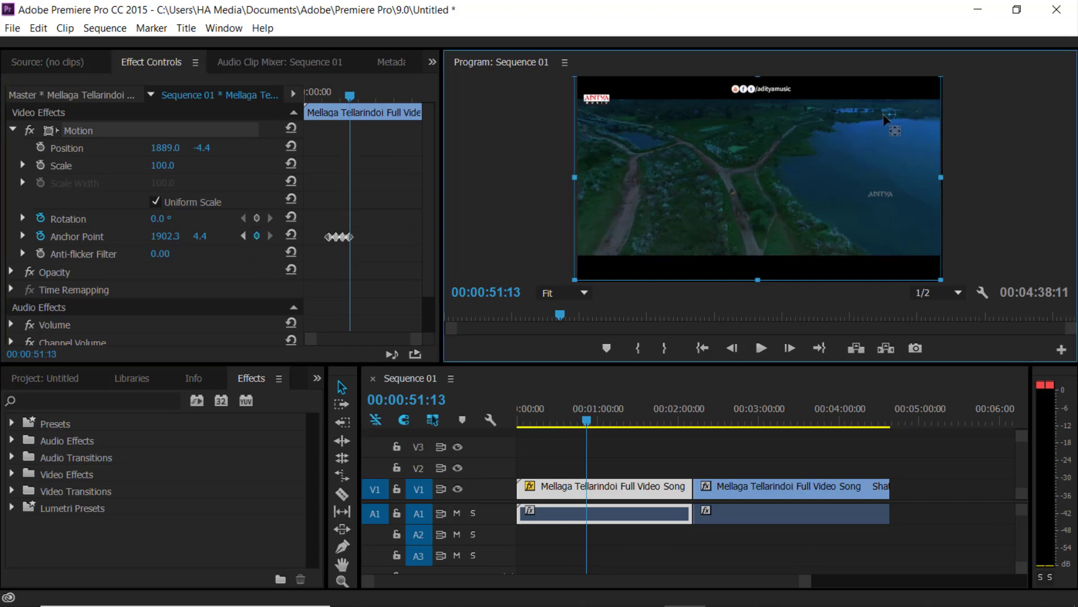
left_click_drag(885, 118, 855, 132)
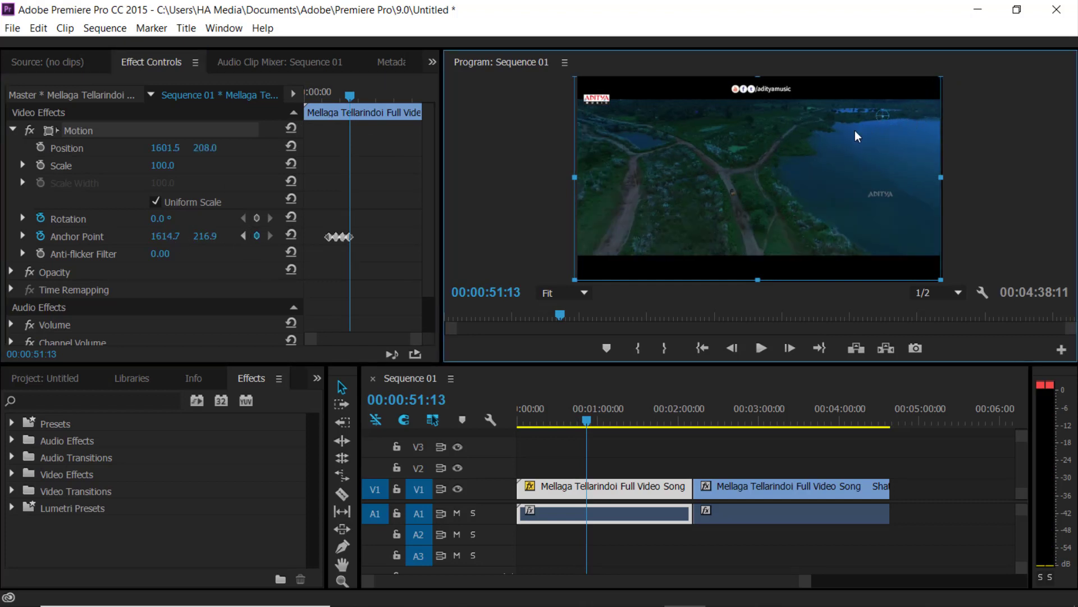
left_click(349, 96)
left_click_drag(349, 98, 353, 93)
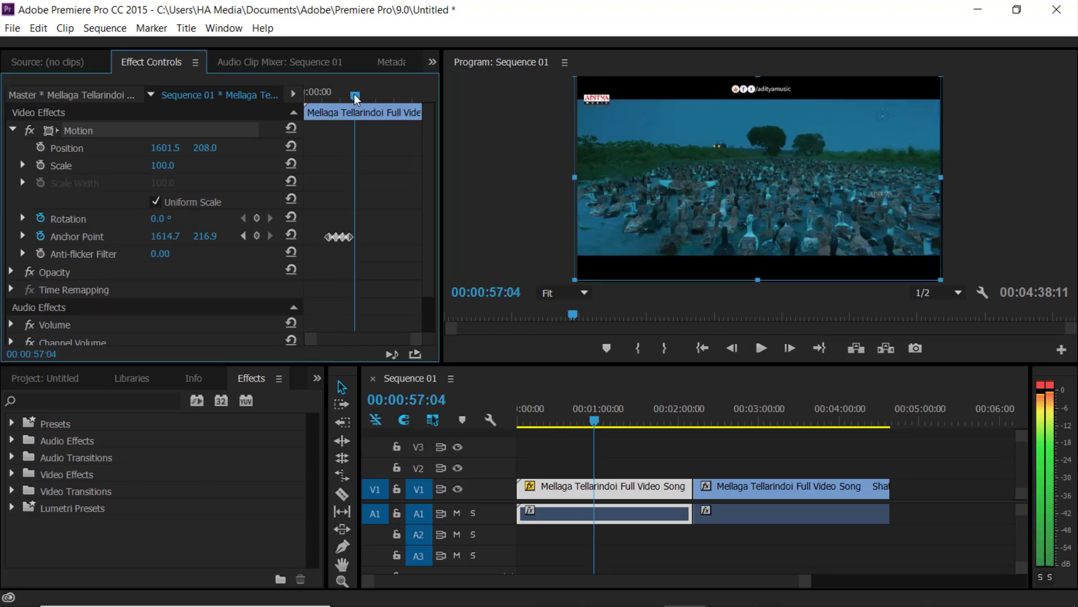
- Add Anchor Point keyframes: bottom-right corner at 00:00:57:04, top-left corner at 00:01:01:21
left_click(256, 235)
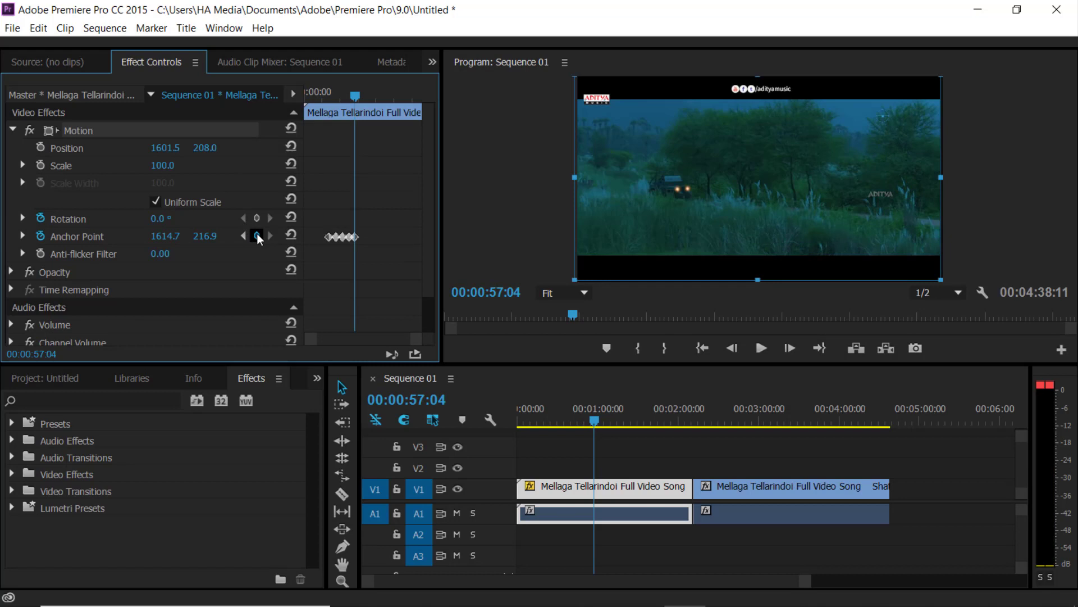
left_click(888, 121)
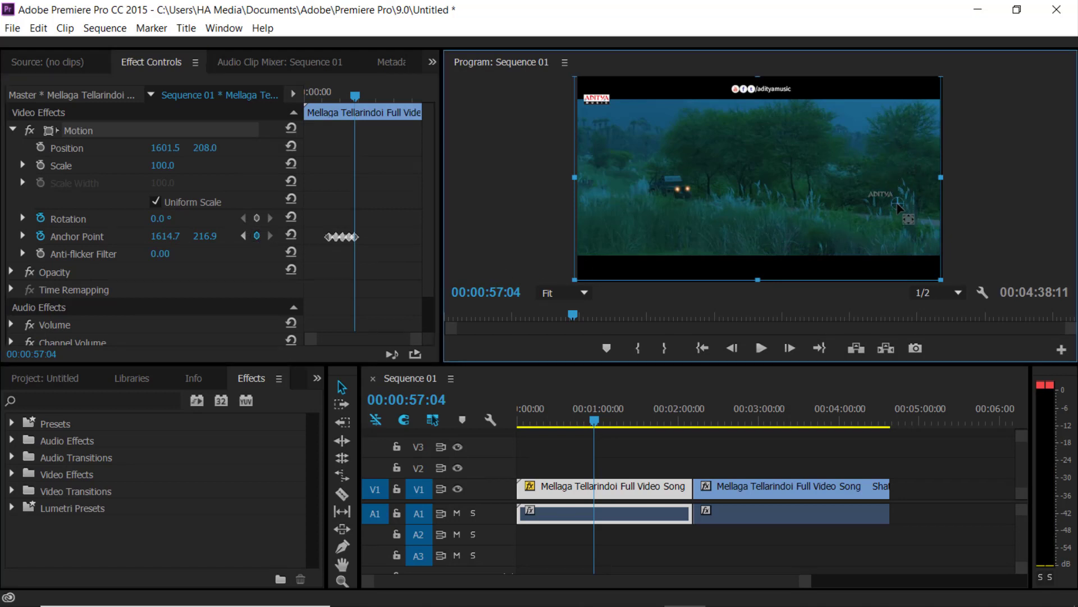
left_click_drag(898, 203, 939, 278)
left_click_drag(357, 95, 363, 96)
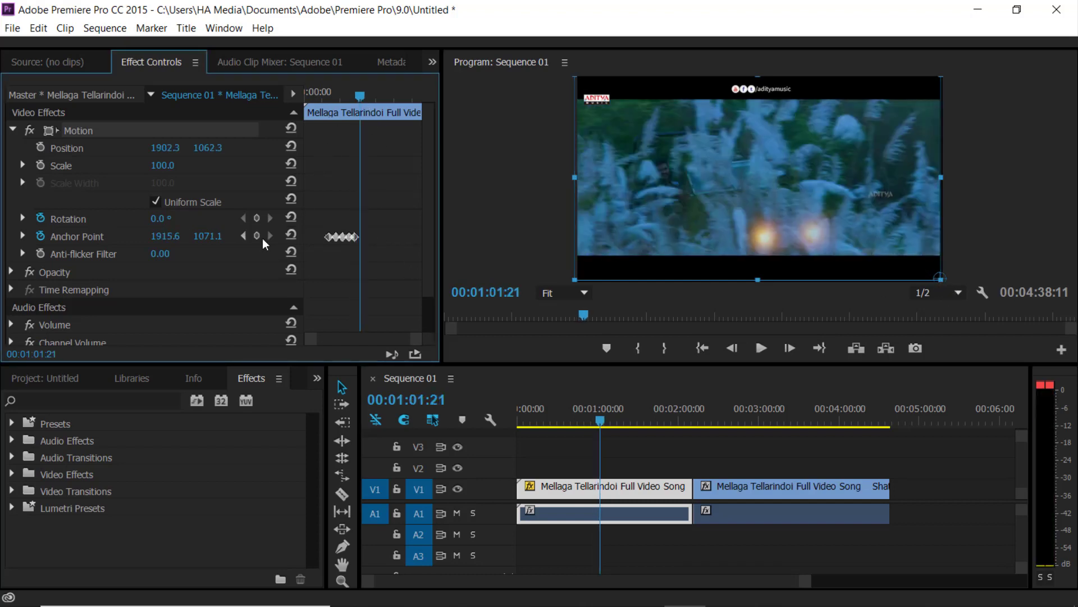
left_click(257, 236)
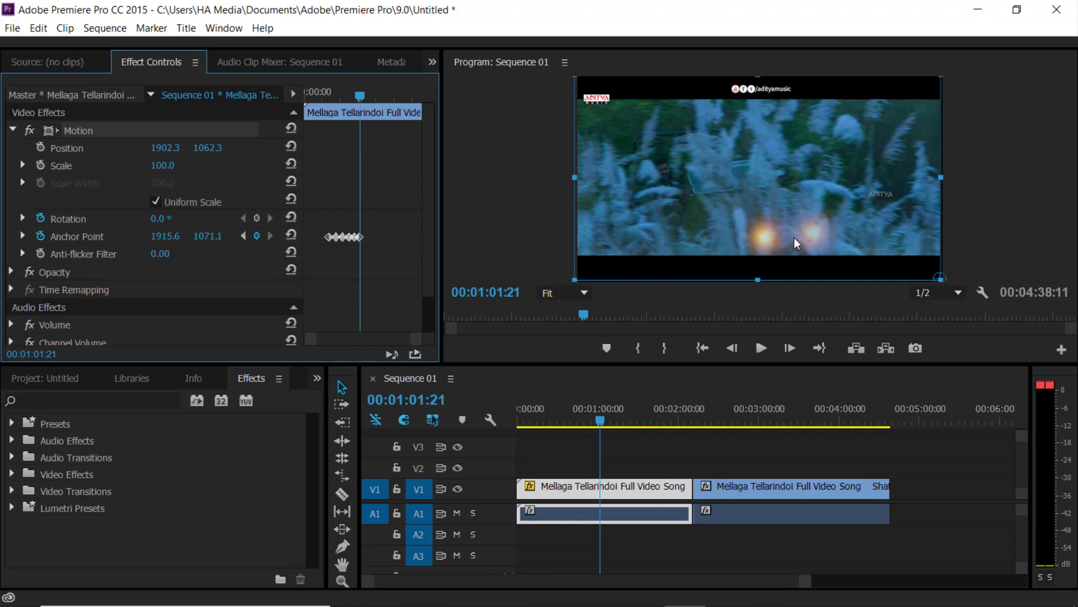
left_click(939, 277)
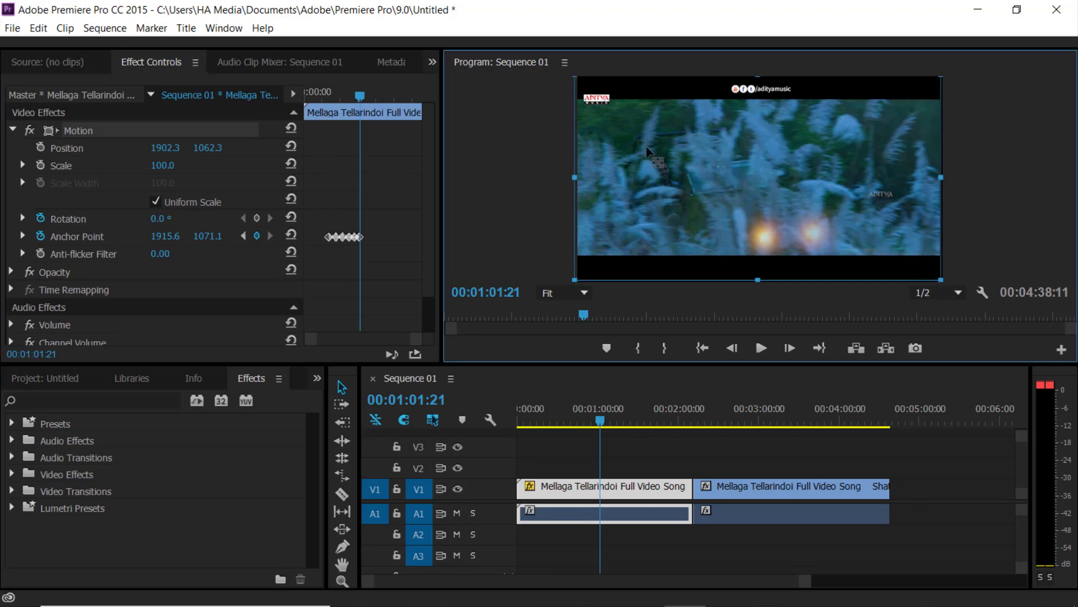
left_click_drag(591, 98, 577, 95)
- At 00:01:10:07, reset Anchor Point to 960, 540 and re-centre the clip in the frame
left_click_drag(360, 95, 367, 96)
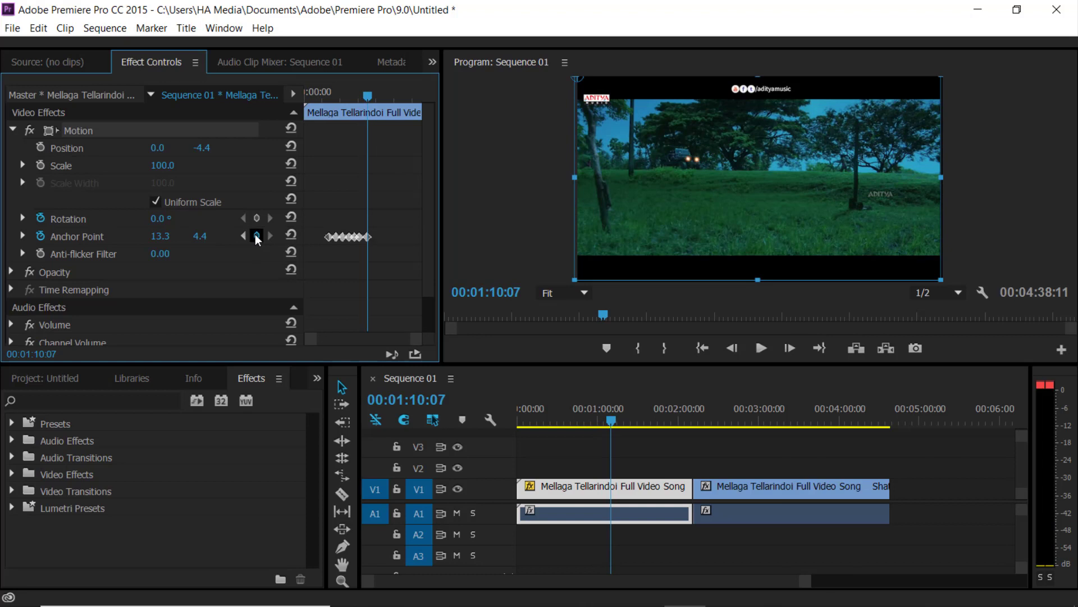
left_click(291, 234)
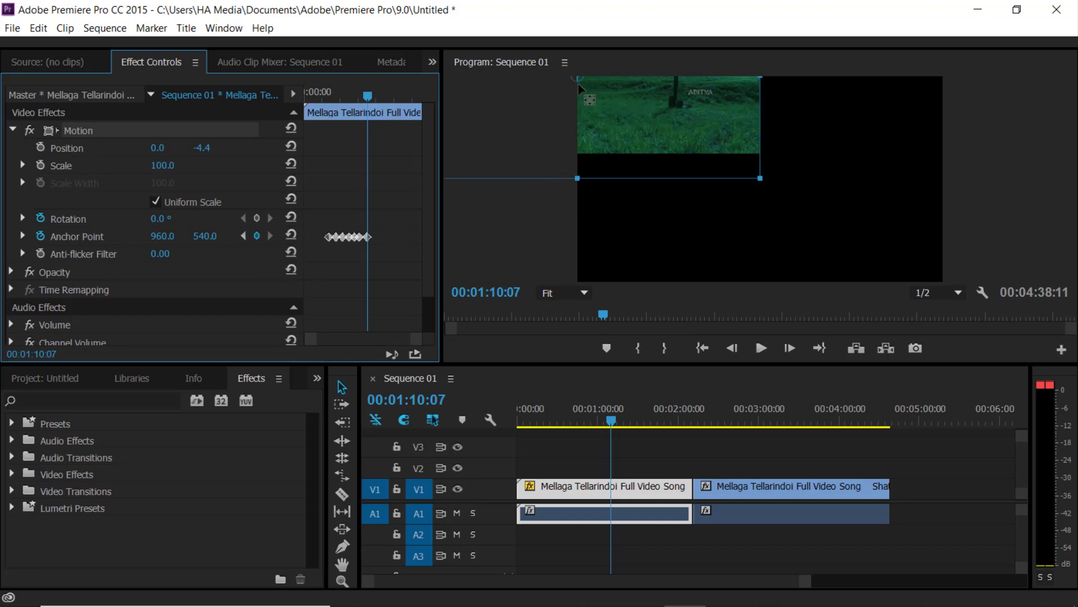
left_click_drag(641, 113, 824, 213)
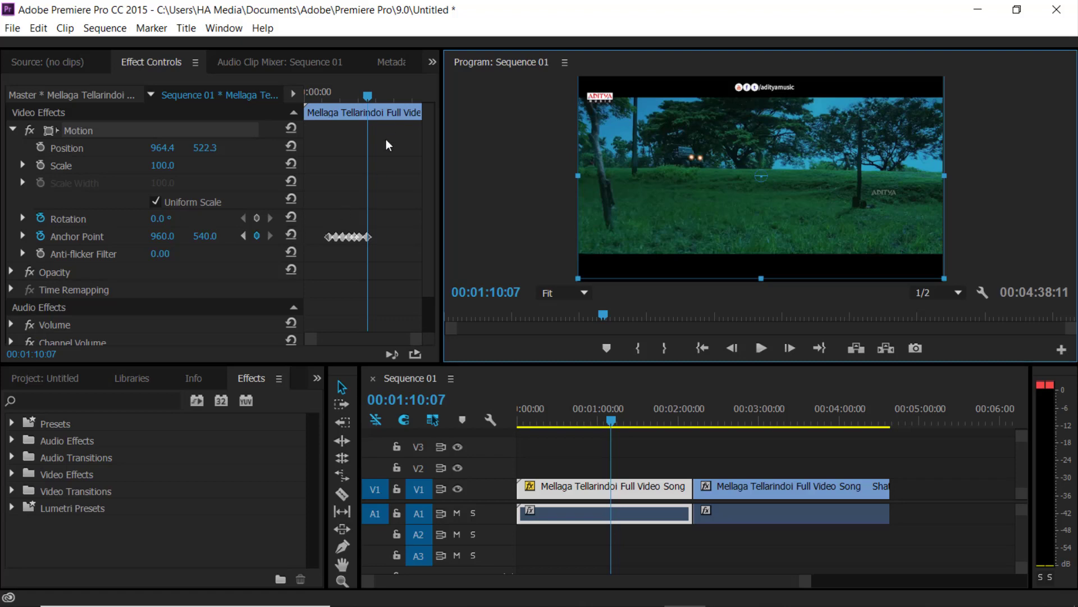
left_click_drag(372, 100, 327, 100)
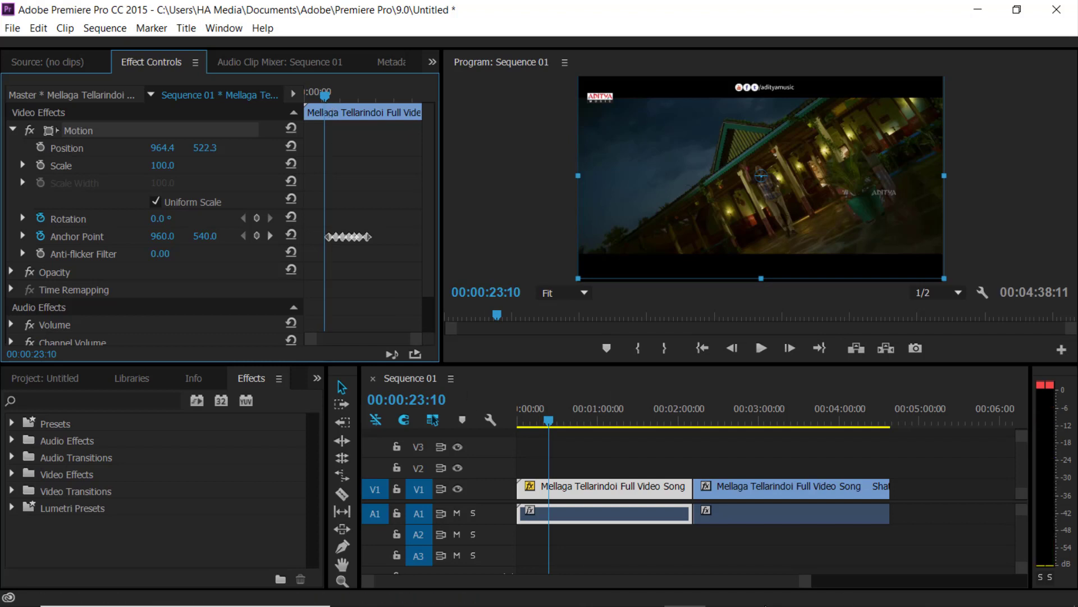
- Play the corner-to-corner anchor animation up to 00:01:11:20, then collapse the Motion properties
key("space")
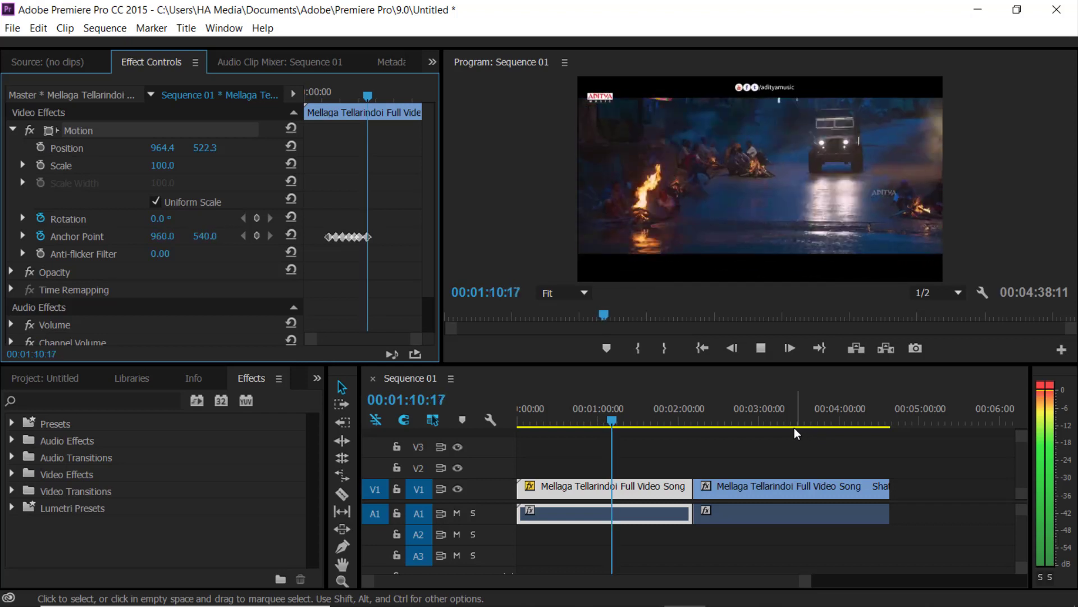
key("space")
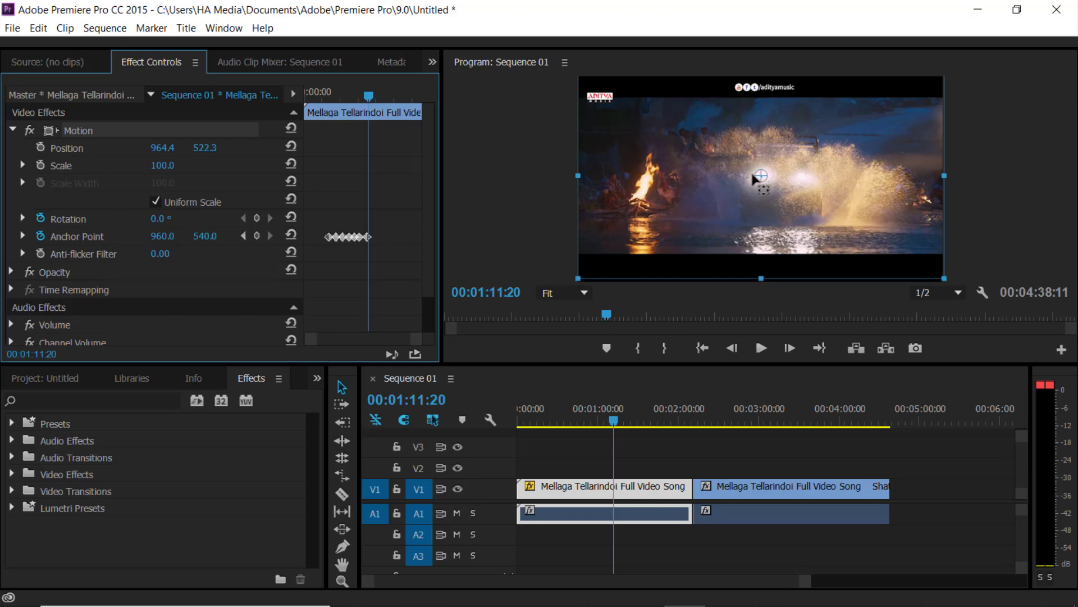
left_click(12, 130)
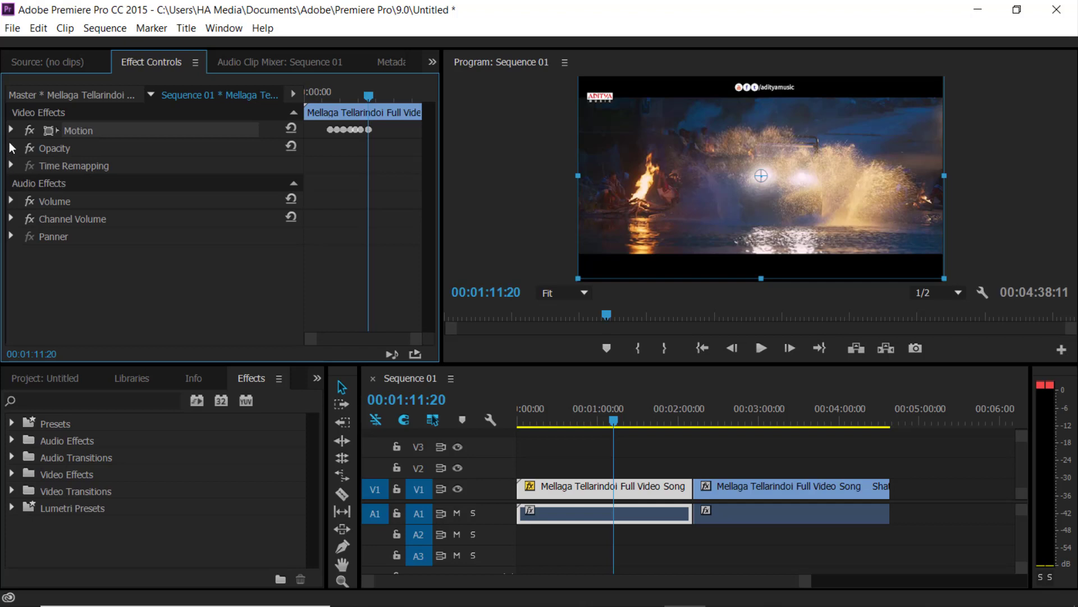
left_click(11, 165)
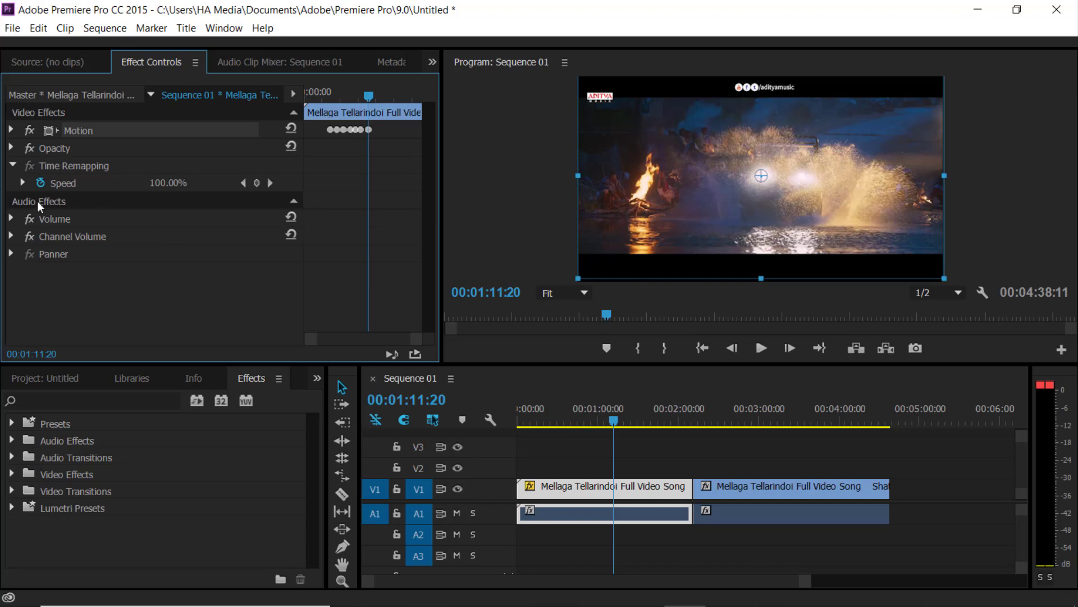
left_click(13, 163)
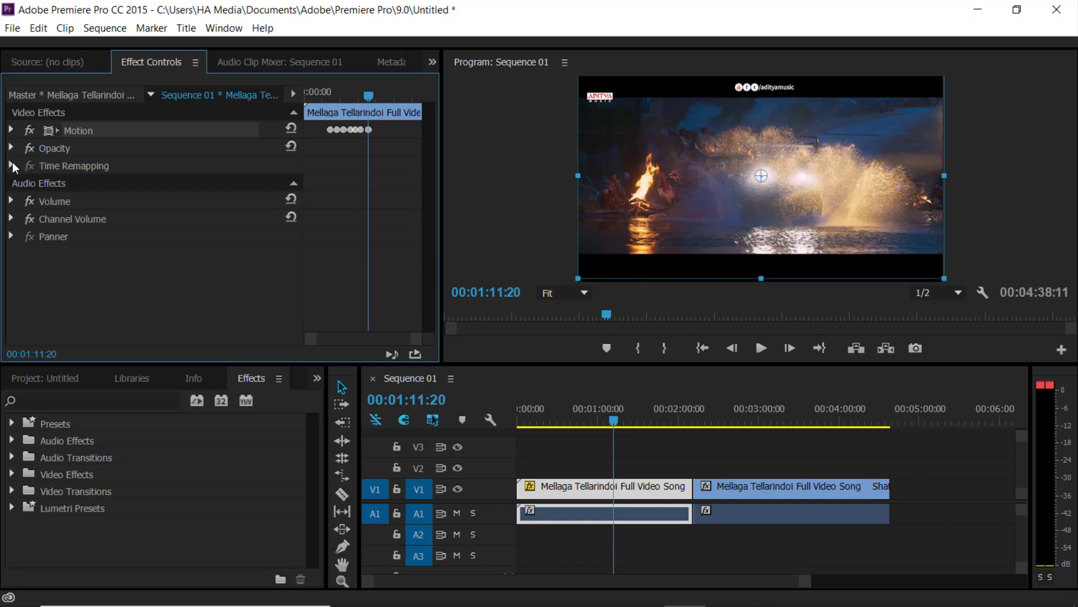